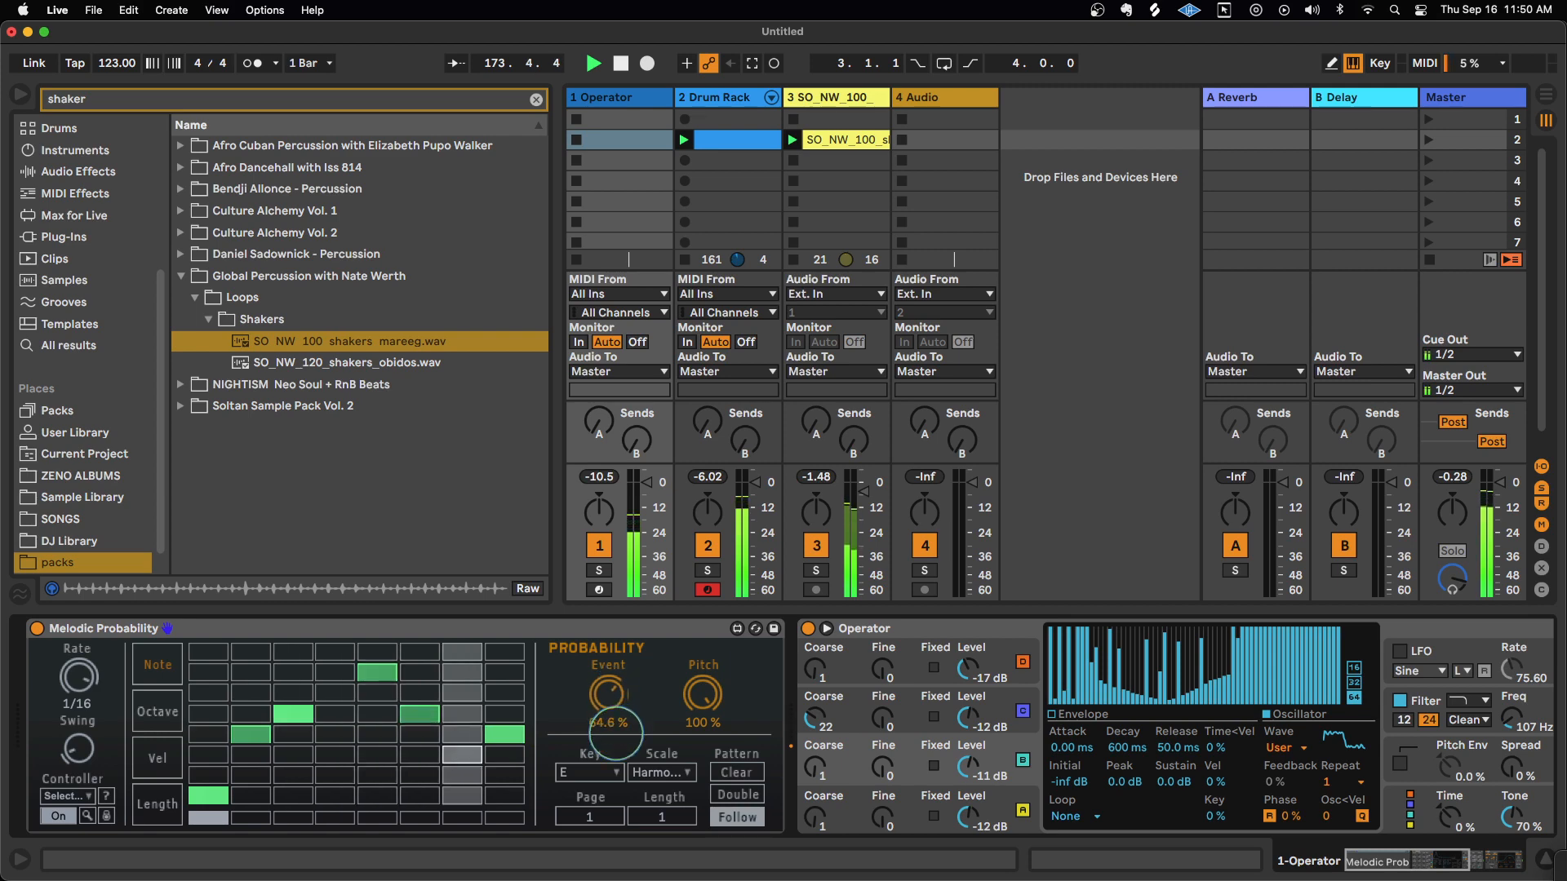
pyautogui.moveTo(709, 701); pyautogui.dragTo(710, 719)
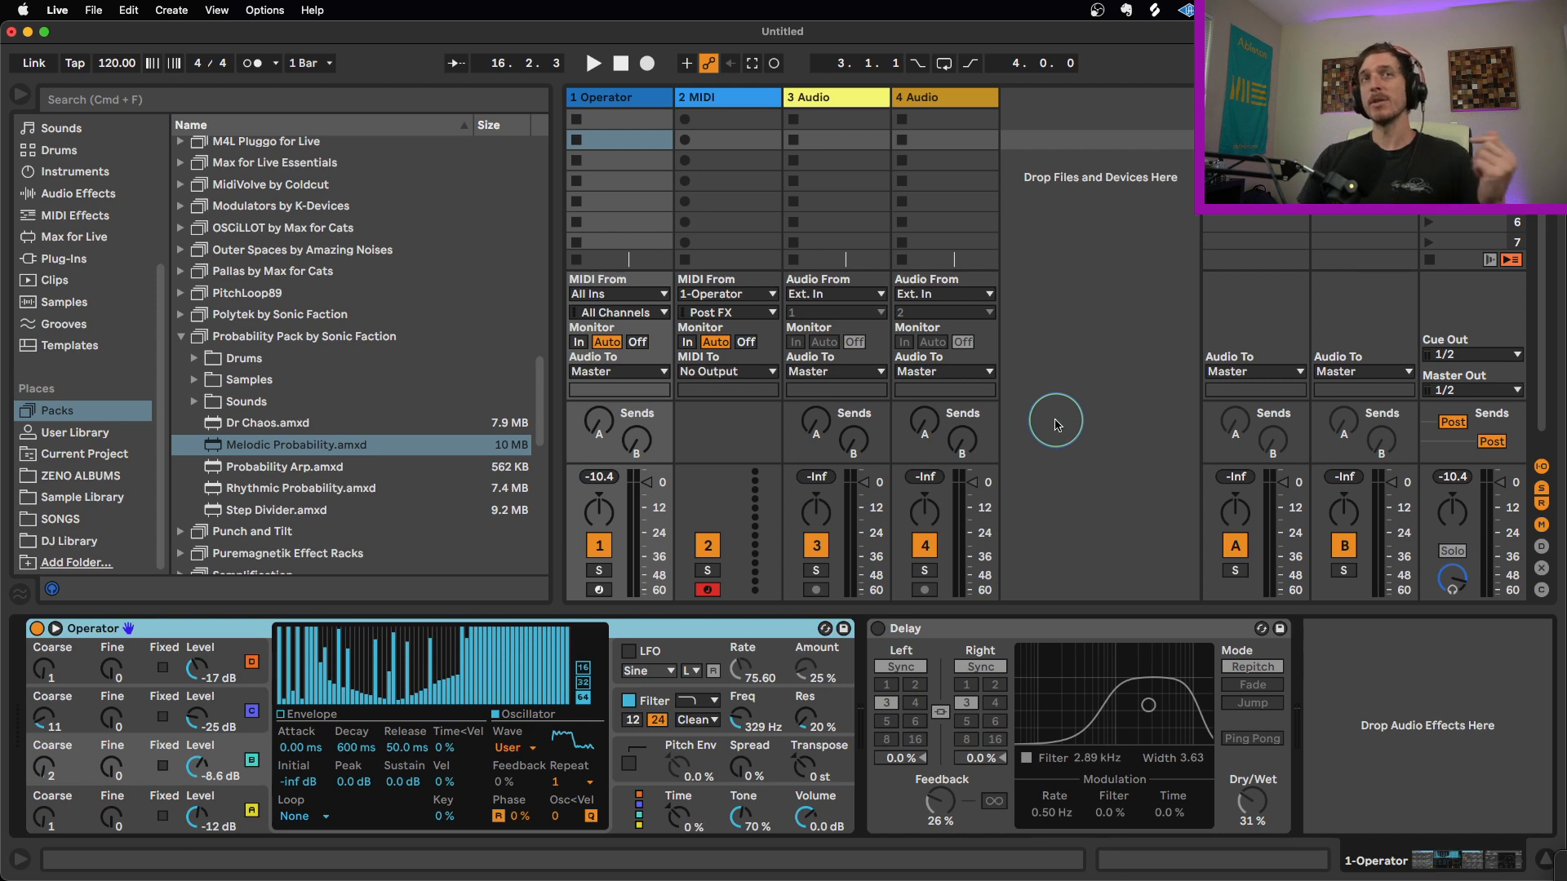
# Step: Load Melodic Probability from the Probability Pack by Sonic Faction onto the Operator track, ahead of the Operator instrument, and select it
pyautogui.click(355, 451)
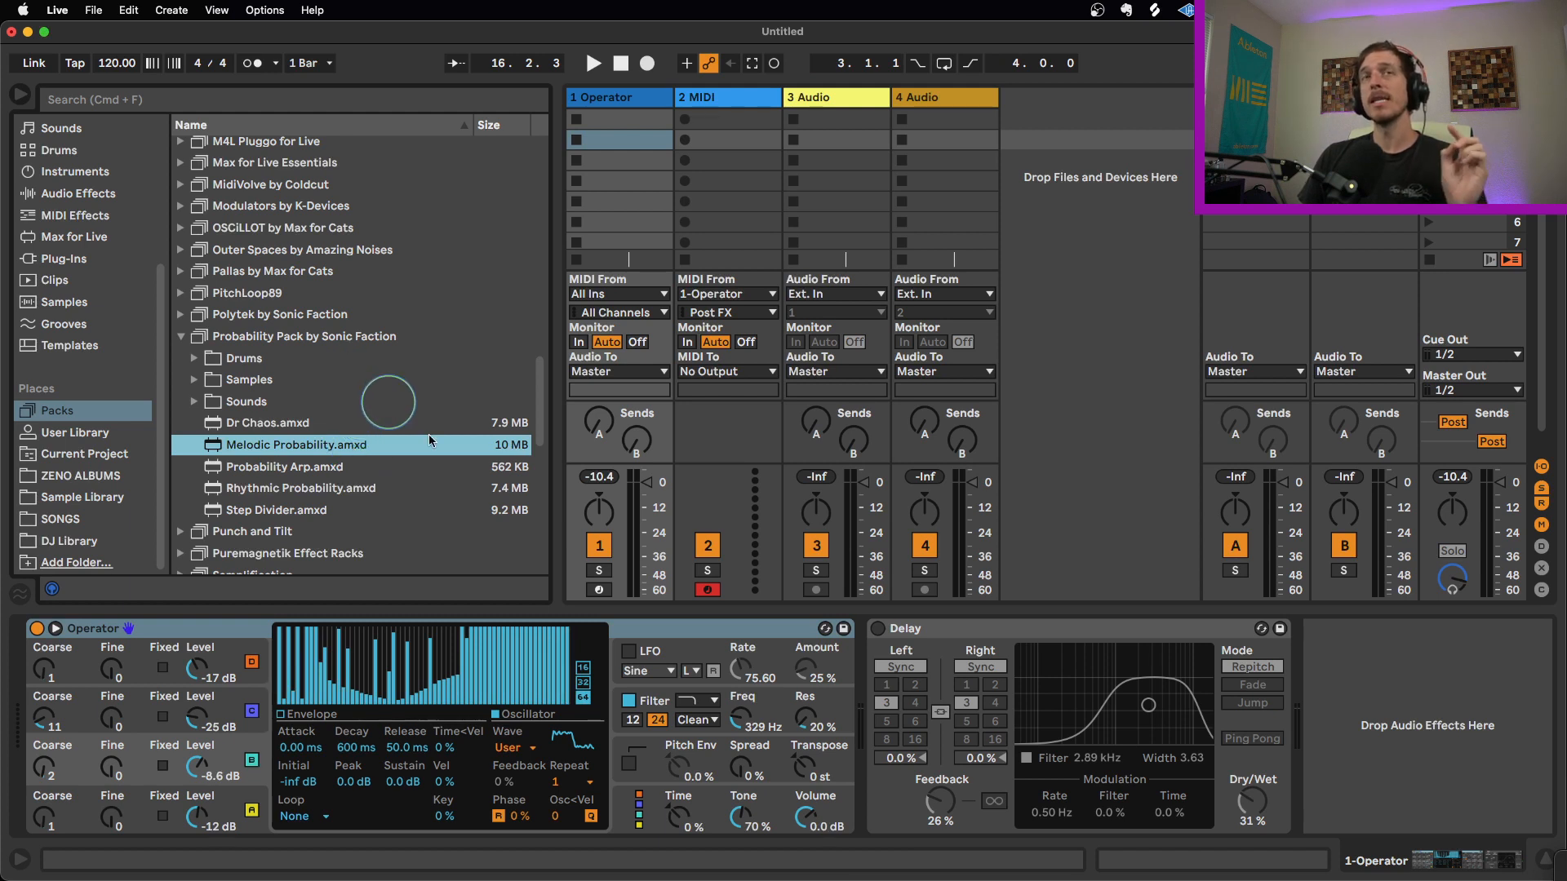
pyautogui.click(361, 339)
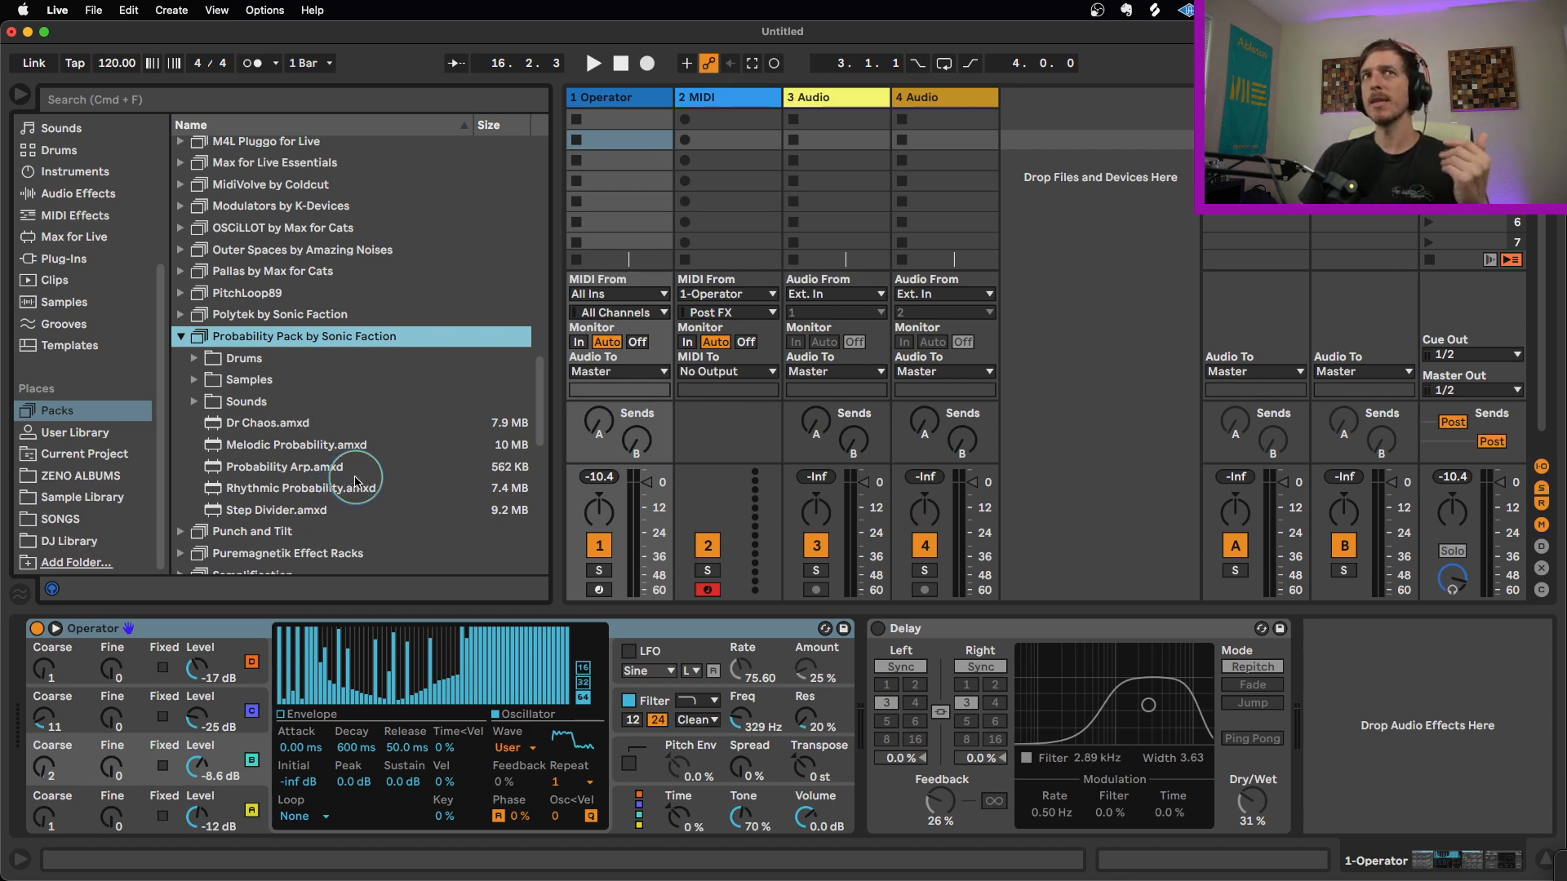
pyautogui.click(330, 449)
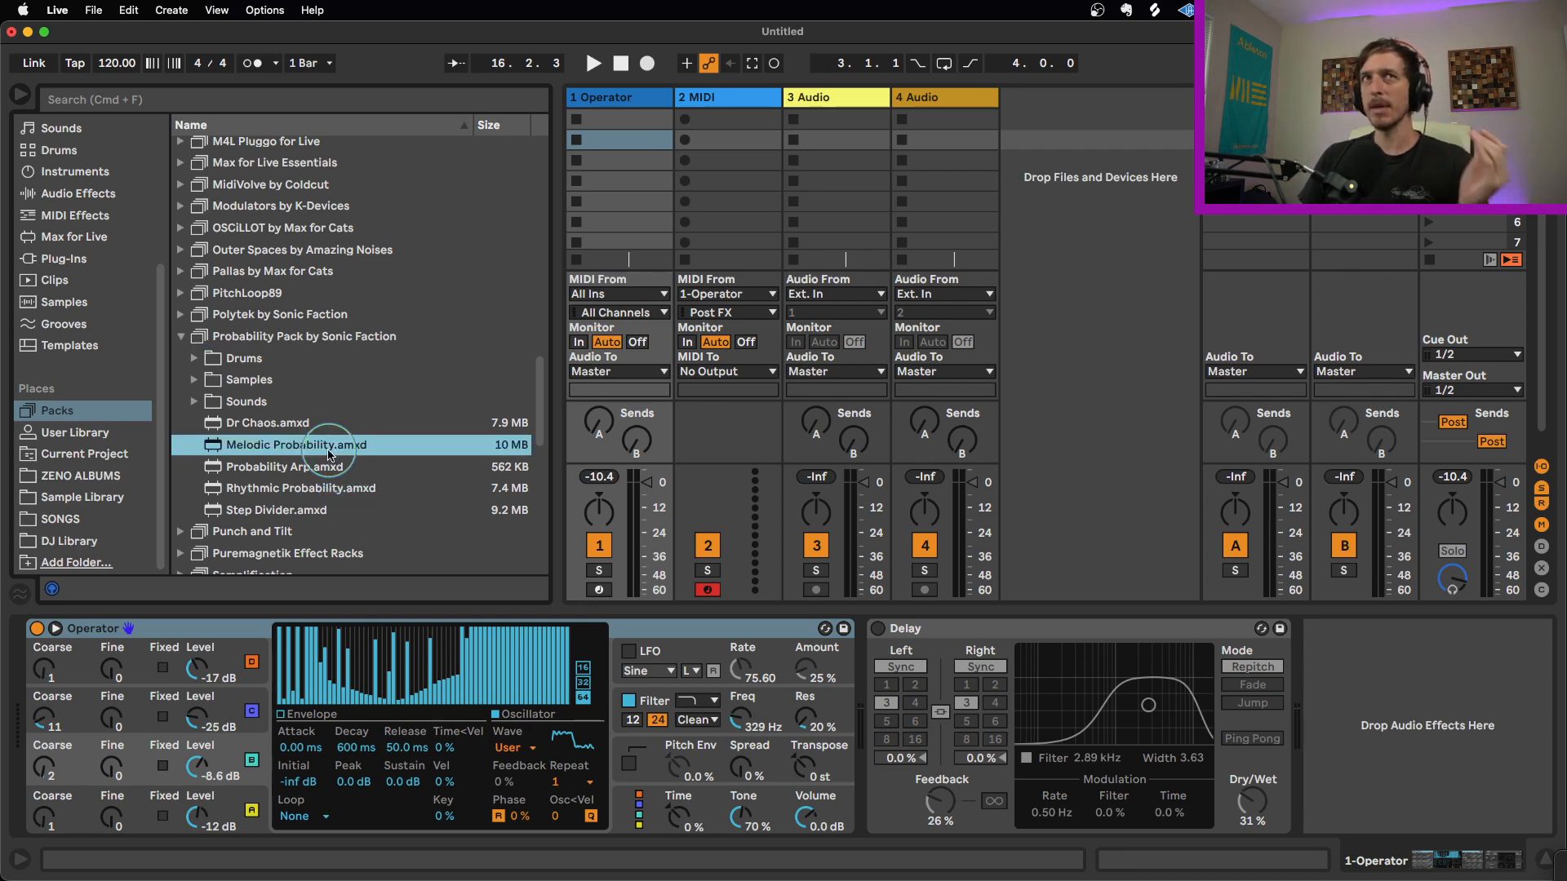
pyautogui.moveTo(329, 454); pyautogui.dragTo(51, 654)
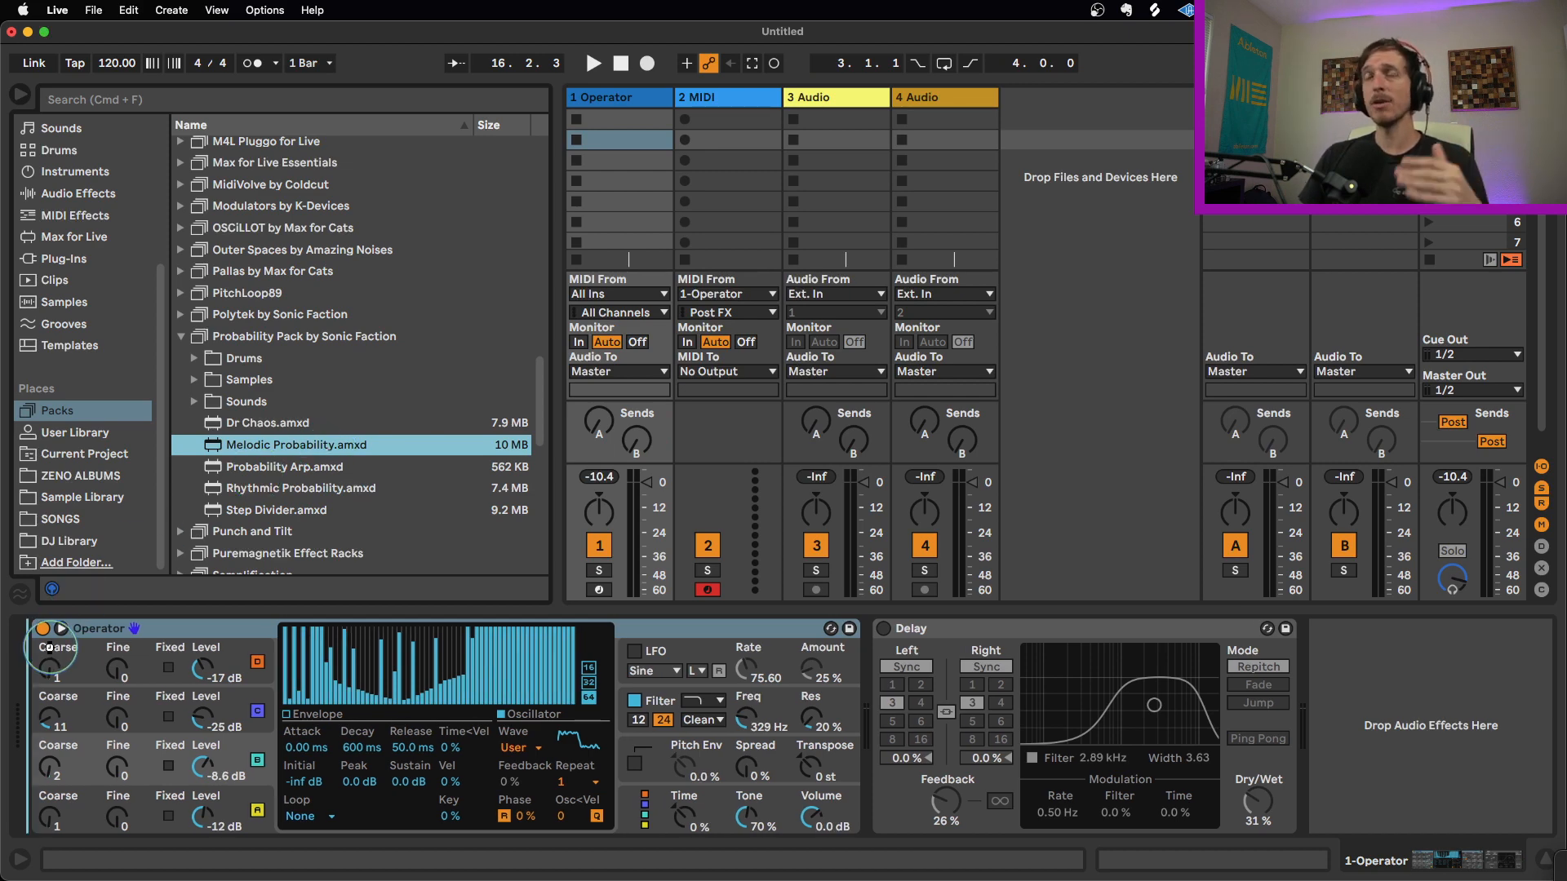
pyautogui.click(274, 339)
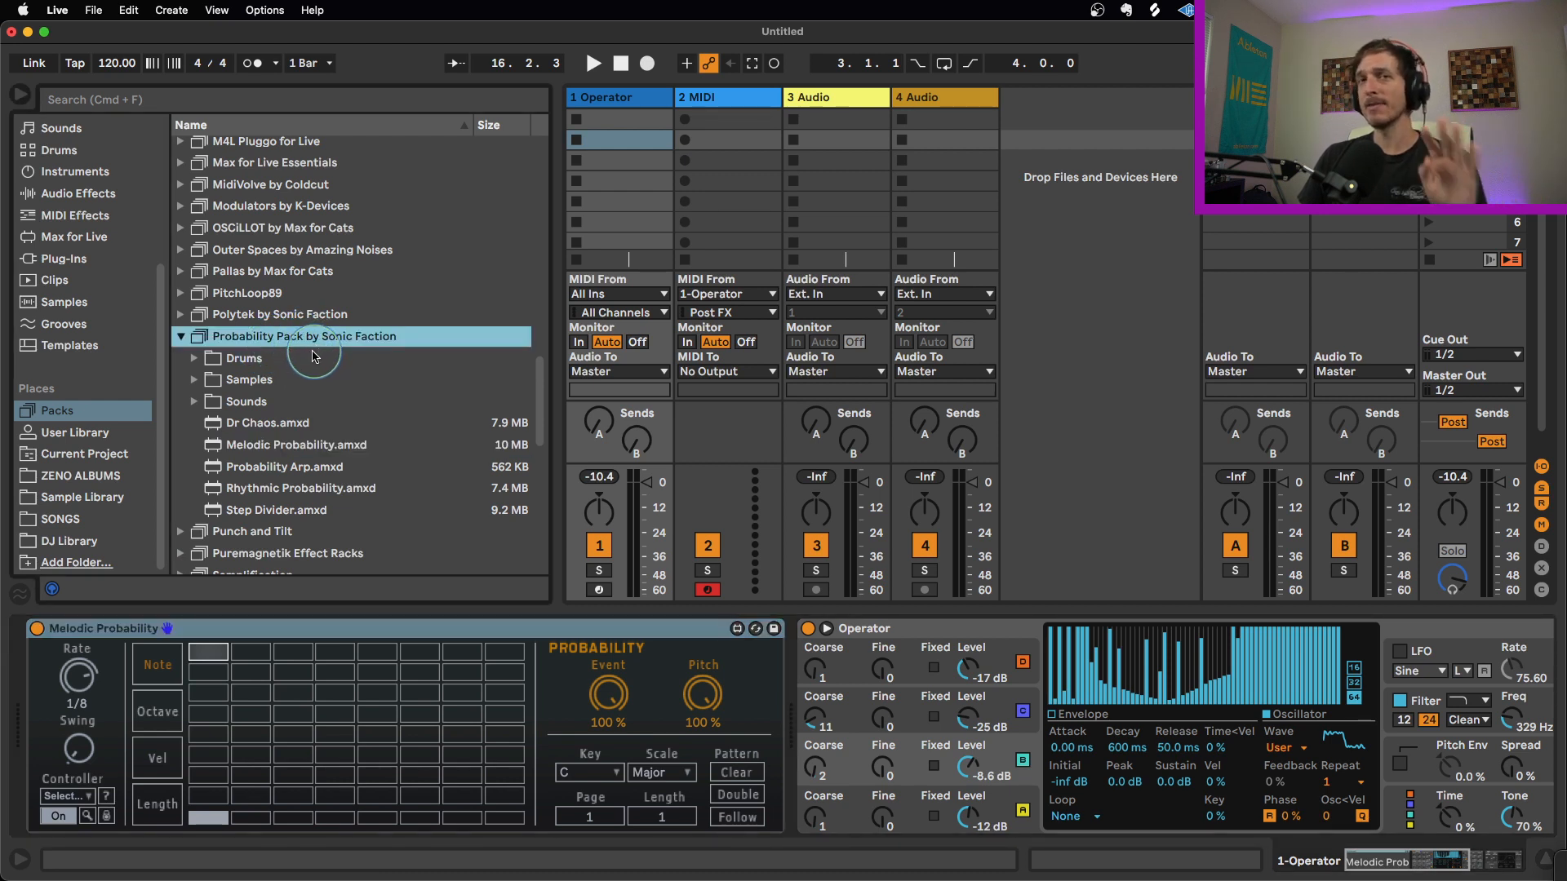
pyautogui.click(416, 629)
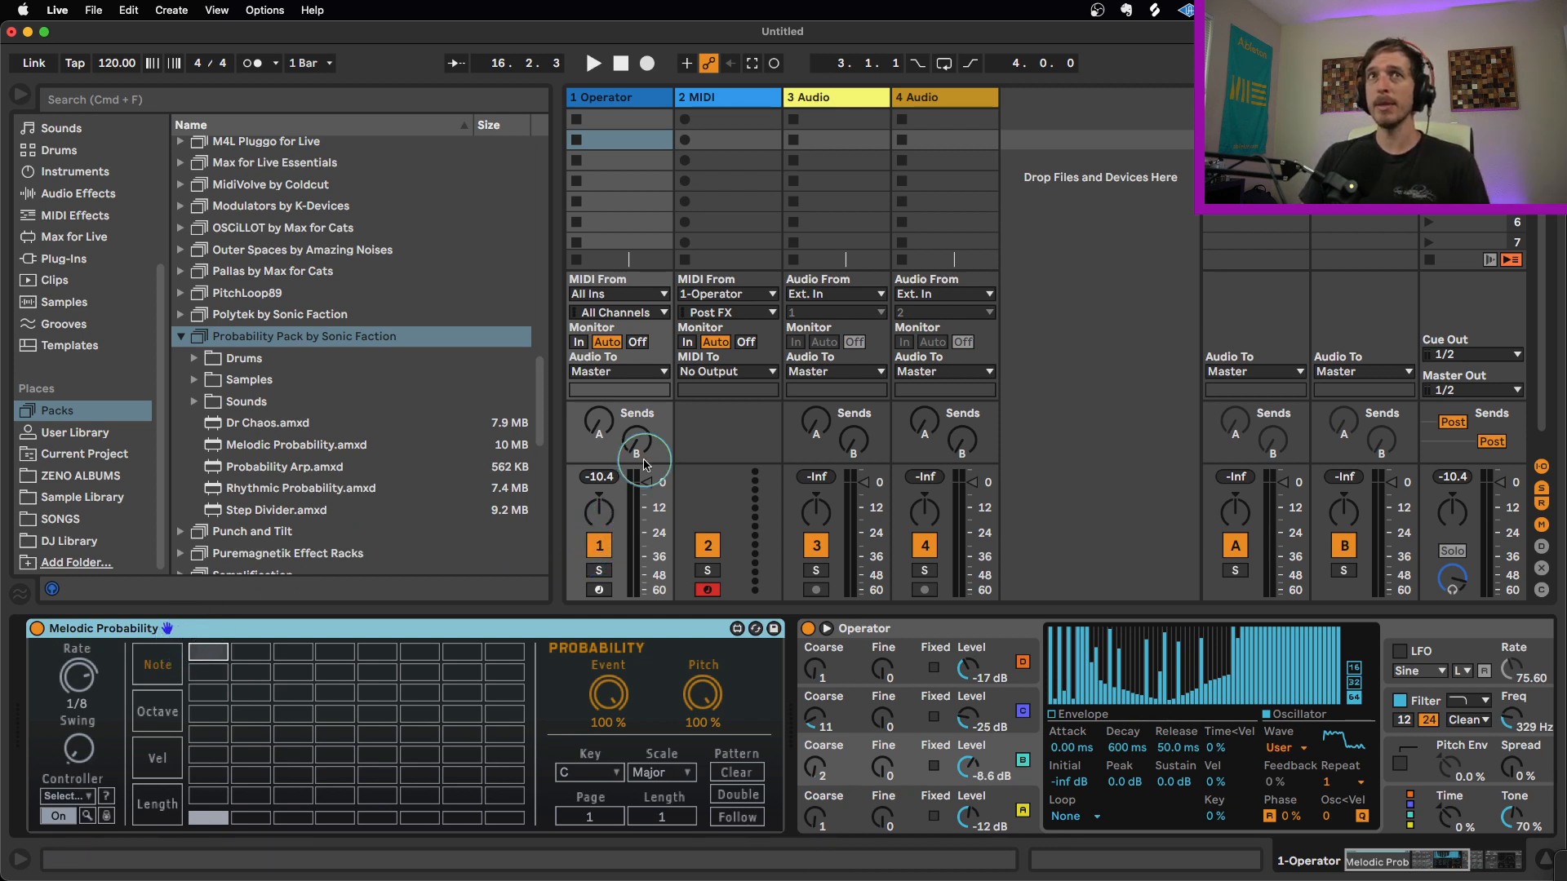
# Step: Run the empty sequencer briefly, review its Octave, Vel and Length pages, and return to the Note page
pyautogui.press('space')
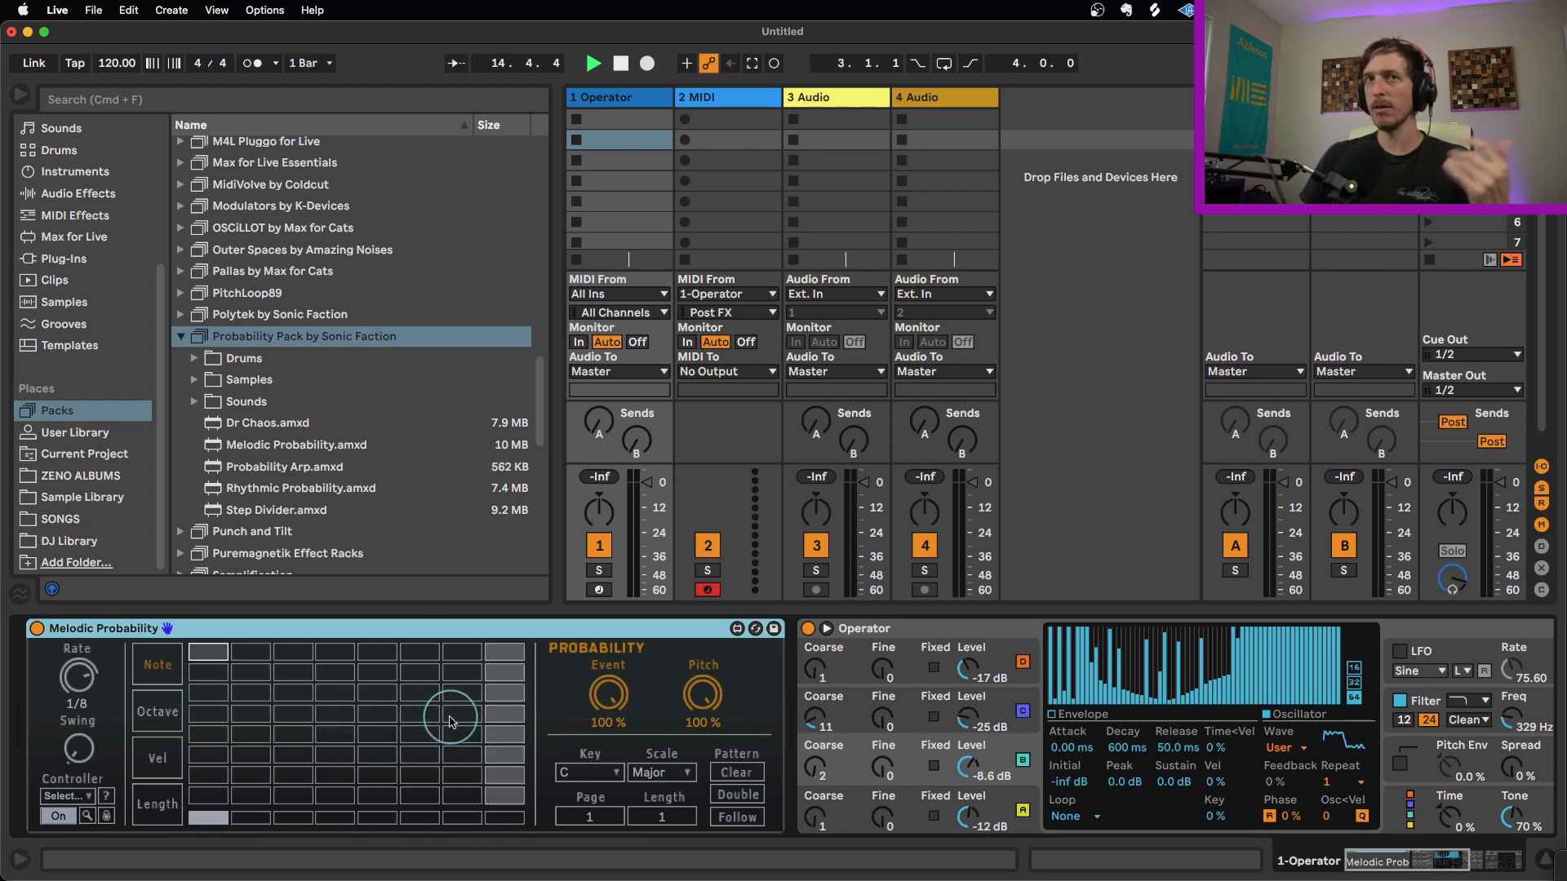
pyautogui.press('space')
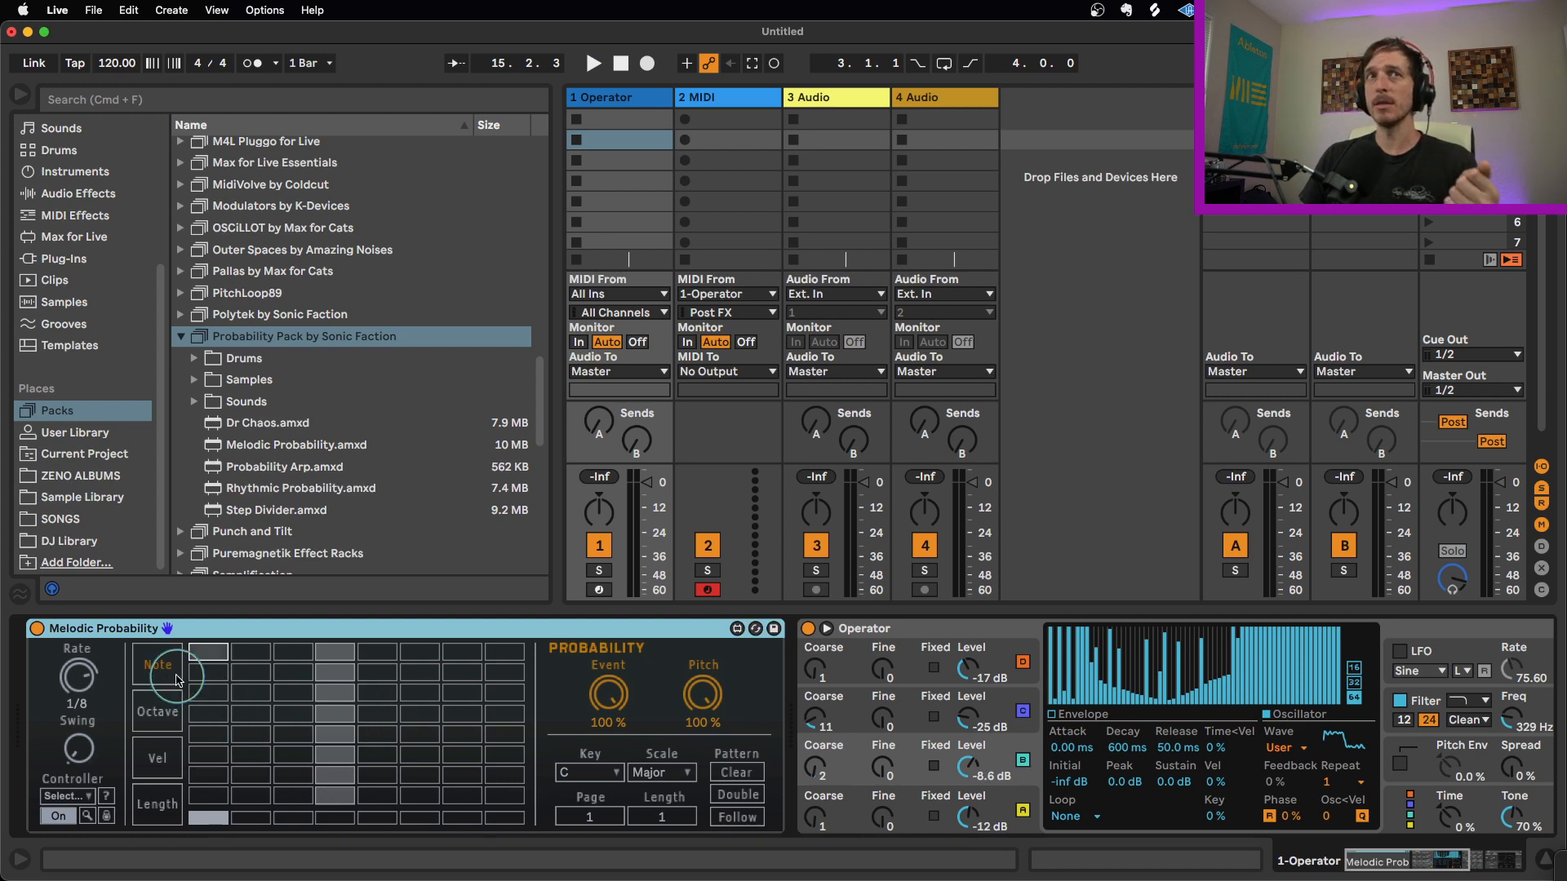
pyautogui.click(163, 718)
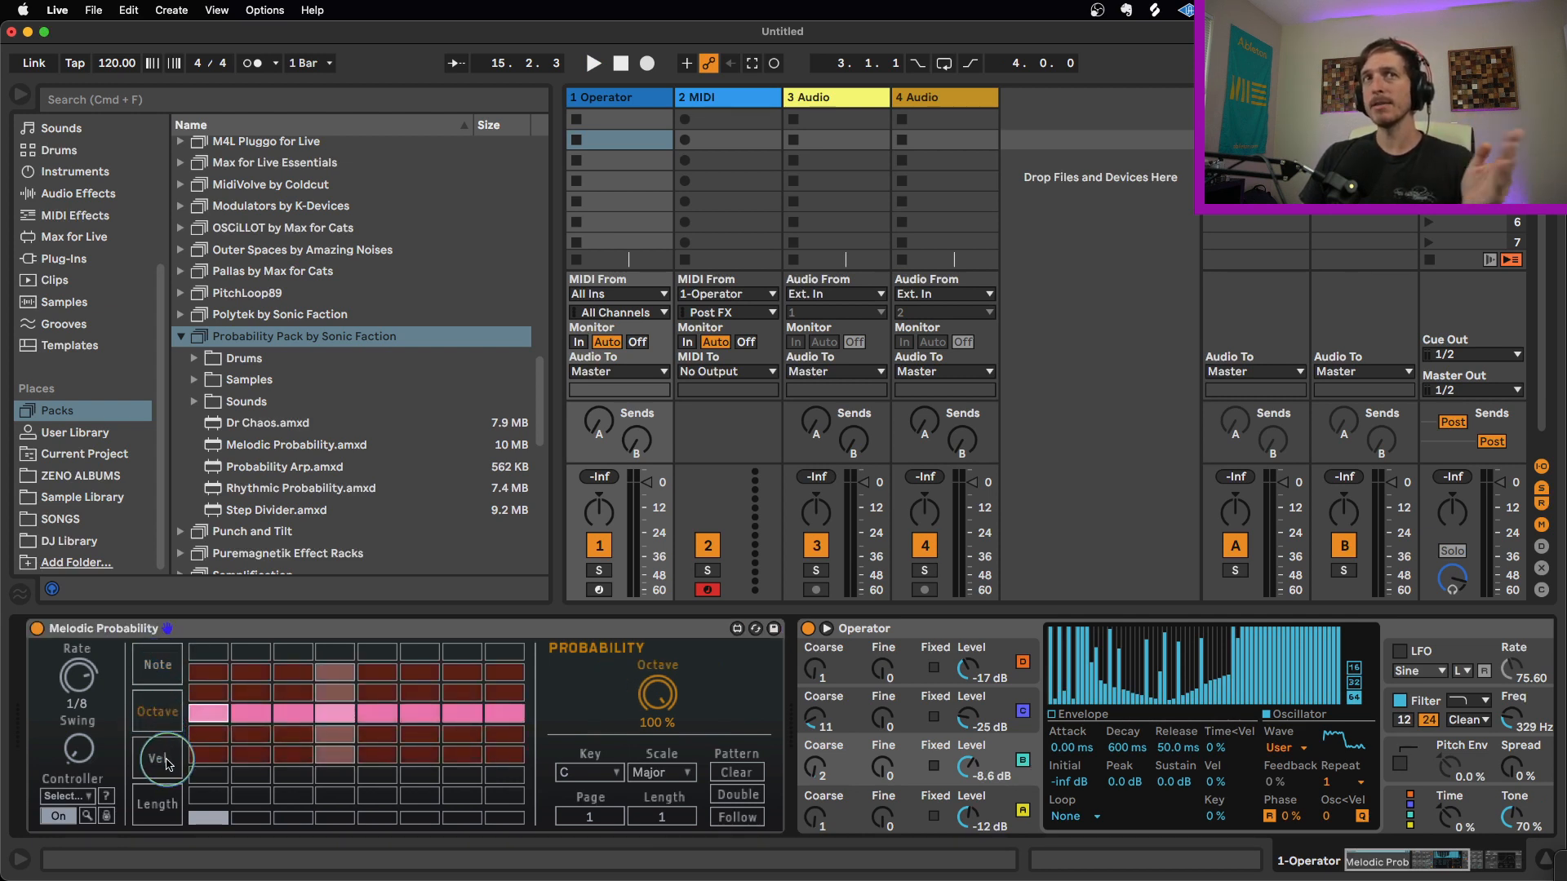
pyautogui.click(157, 758)
pyautogui.click(170, 809)
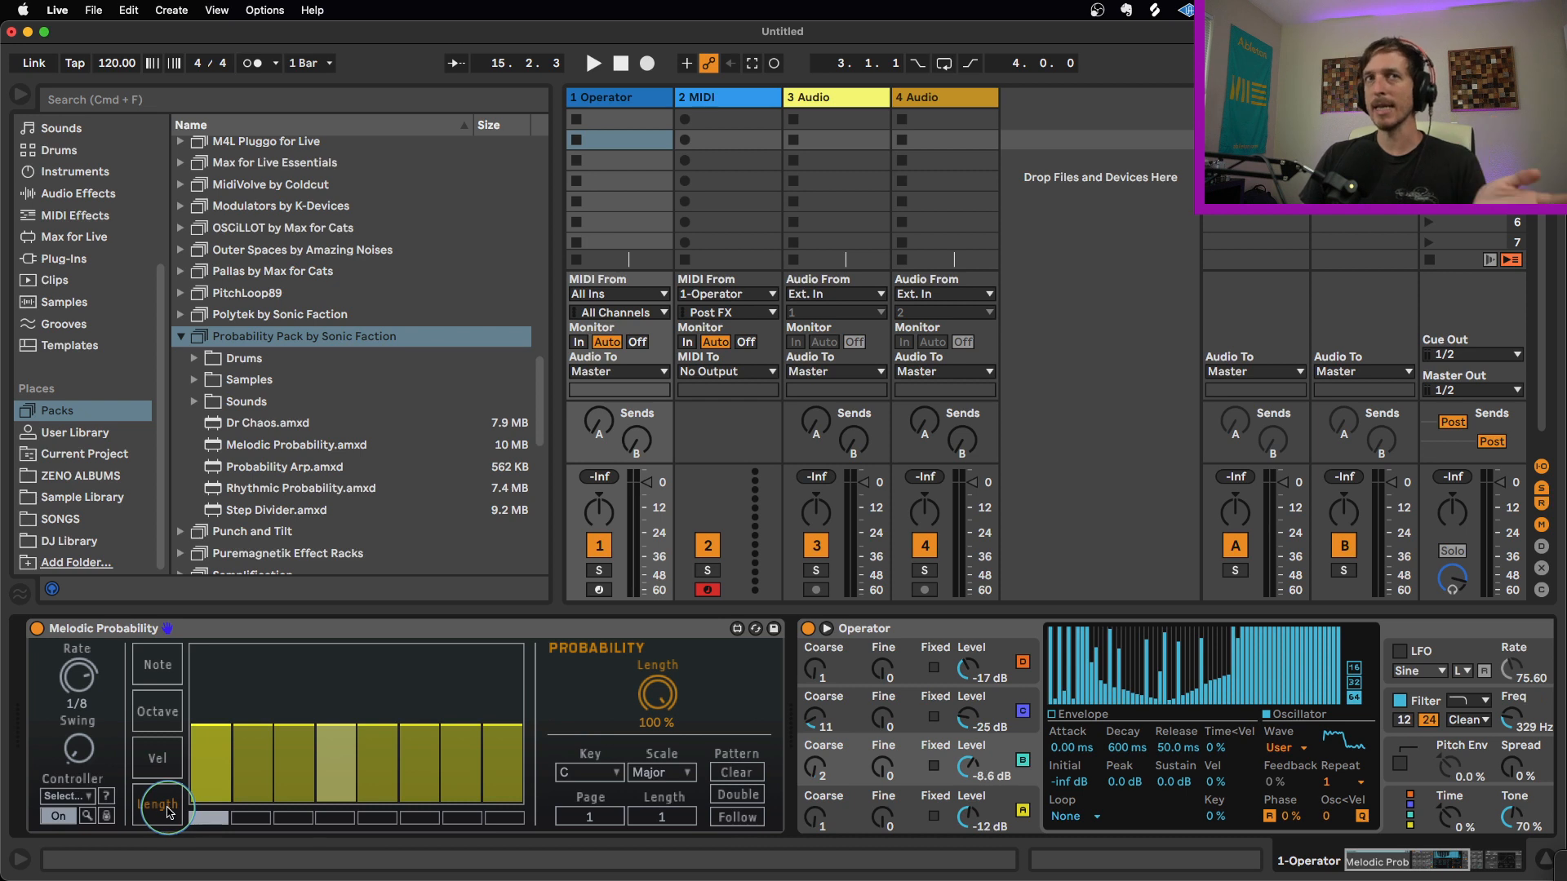
pyautogui.click(159, 714)
pyautogui.click(155, 682)
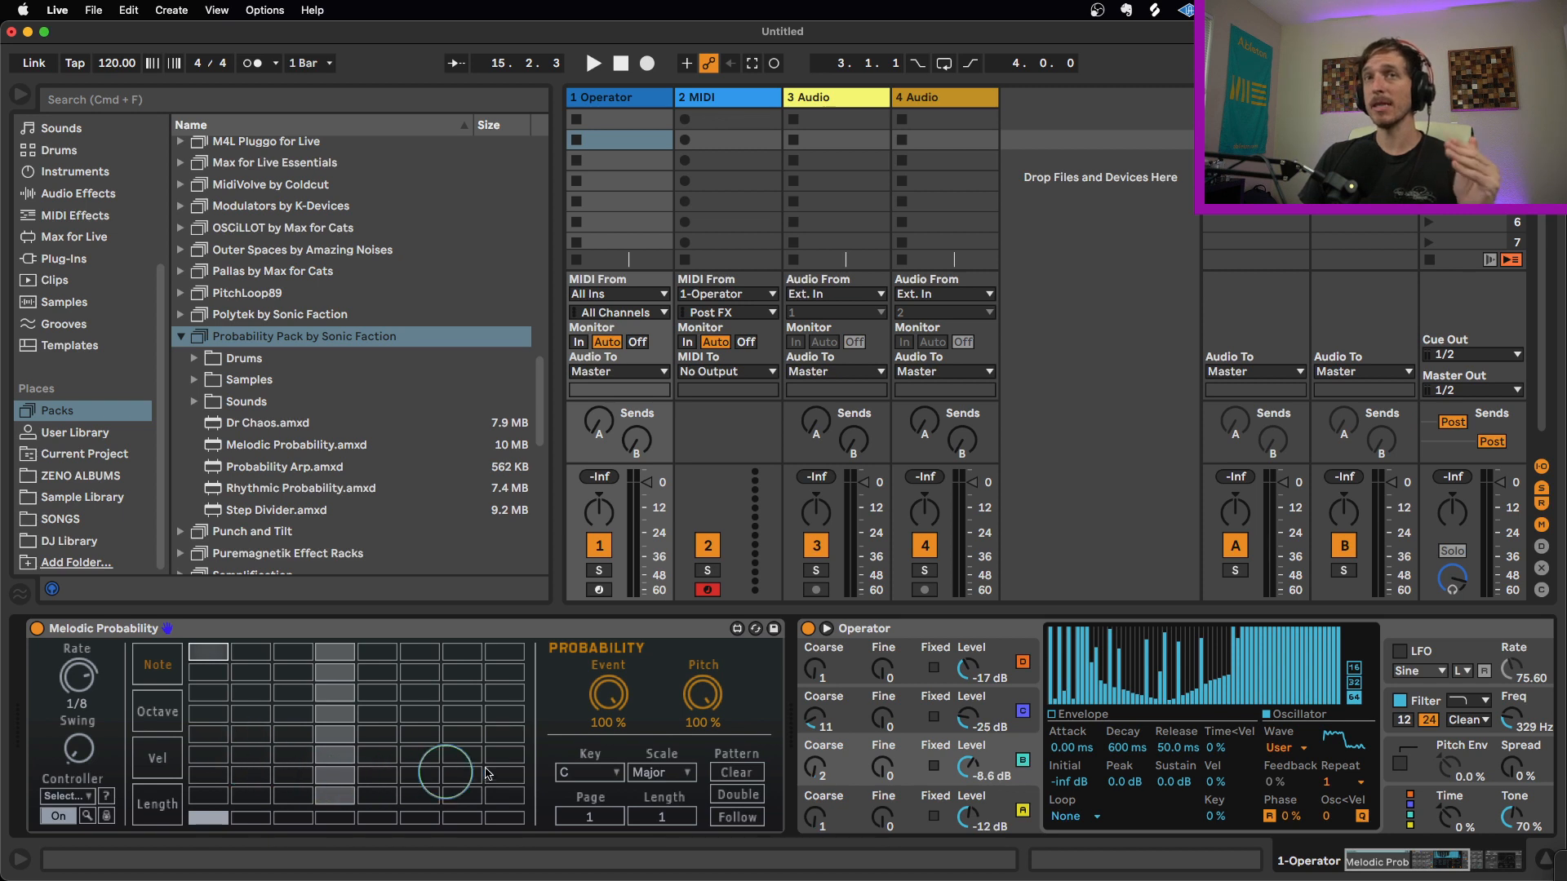
# Step: Set the Melodic Probability key to E and its scale to Harmonic Minor
pyautogui.click(604, 775)
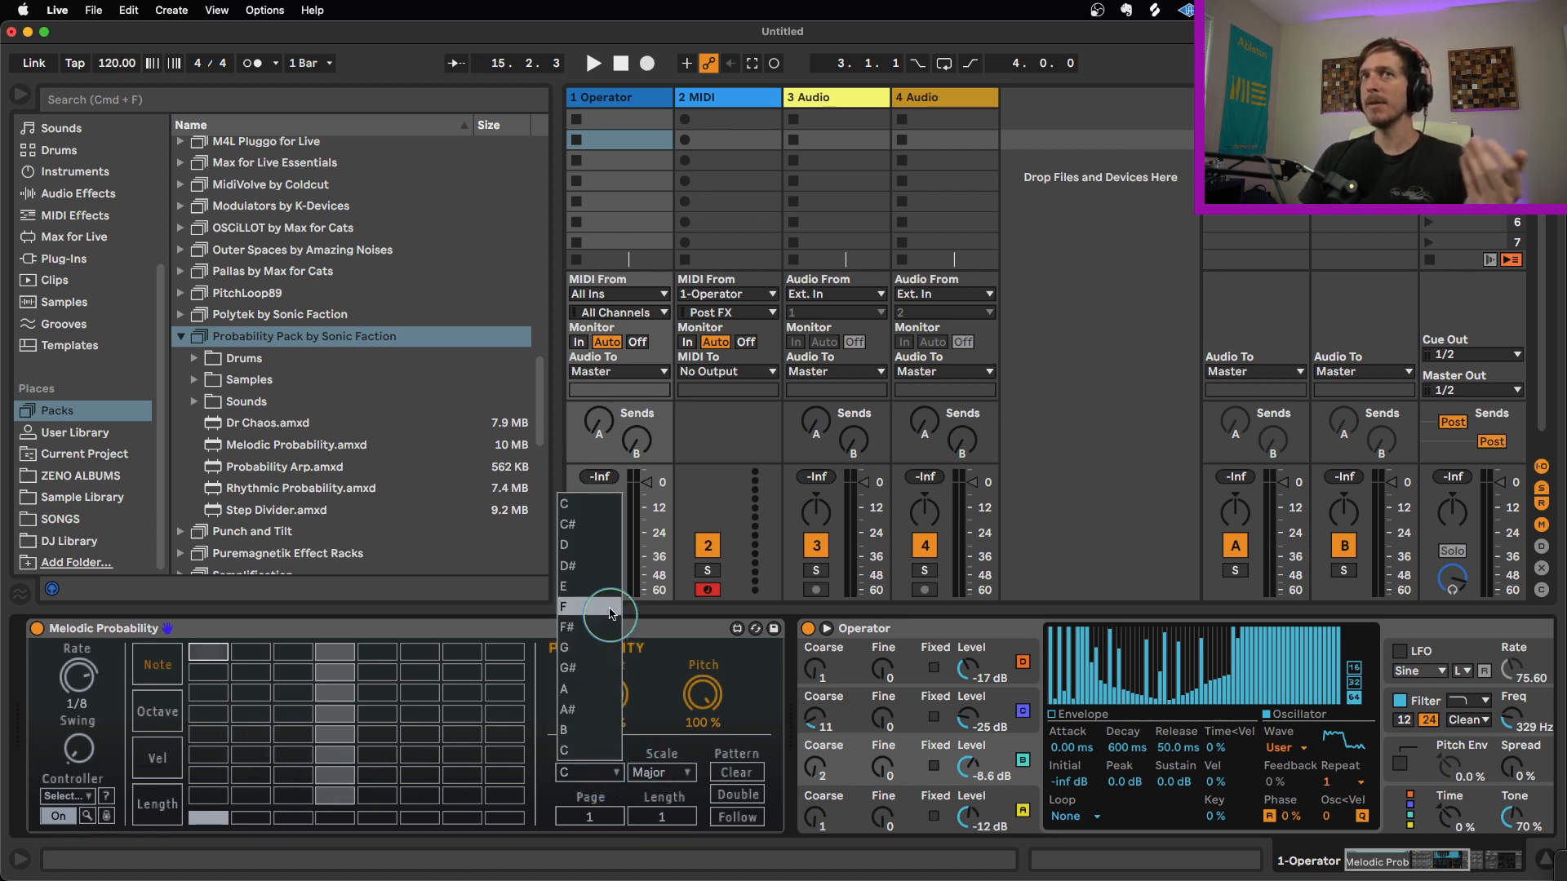
pyautogui.click(587, 586)
pyautogui.click(661, 775)
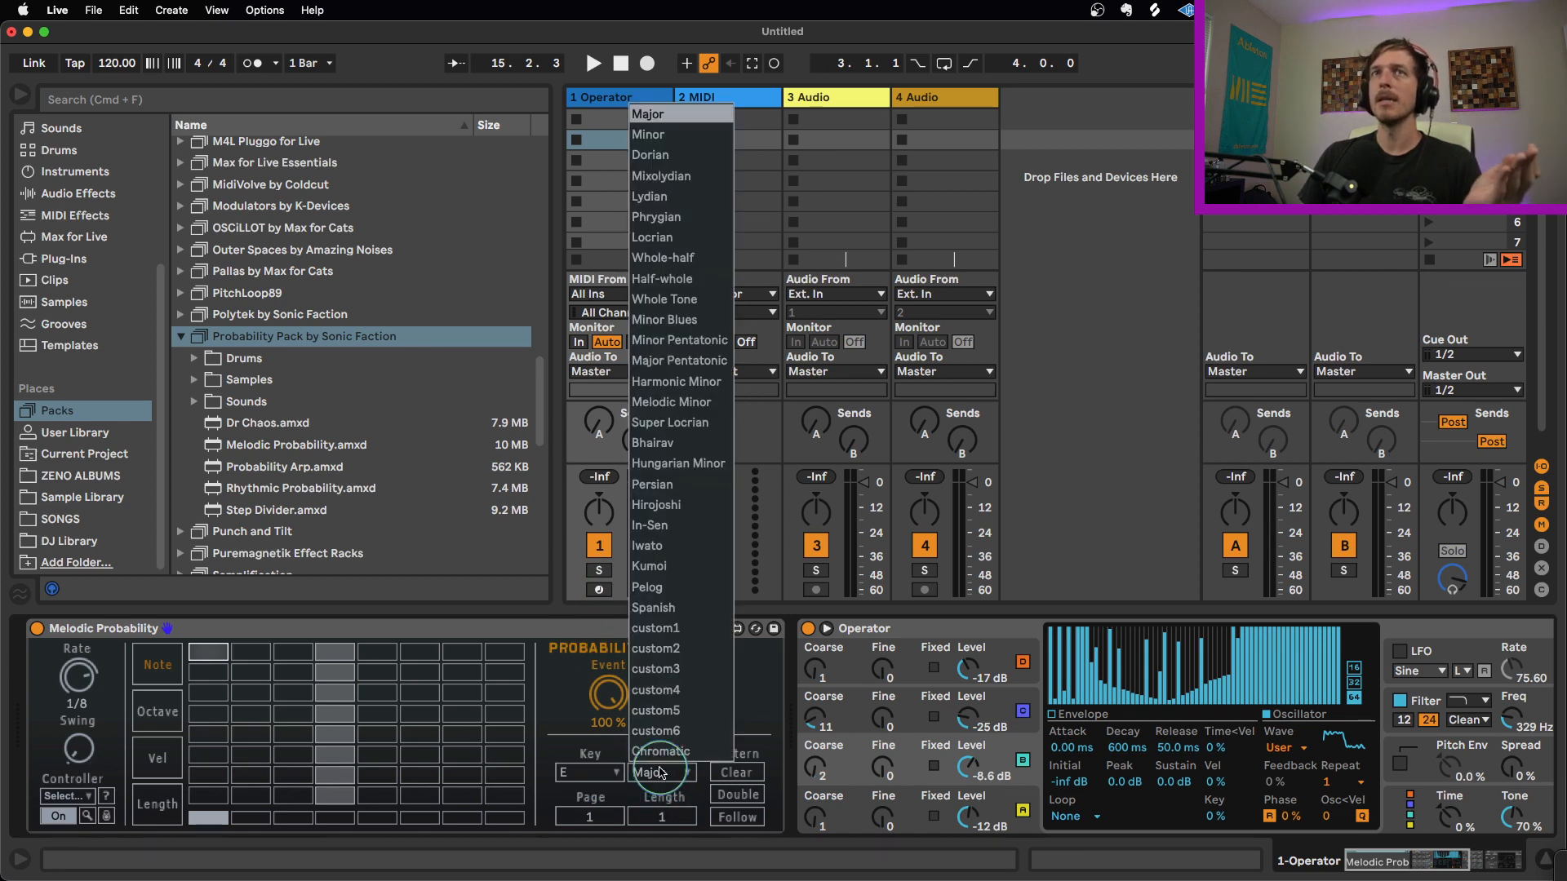
pyautogui.click(704, 381)
pyautogui.click(319, 635)
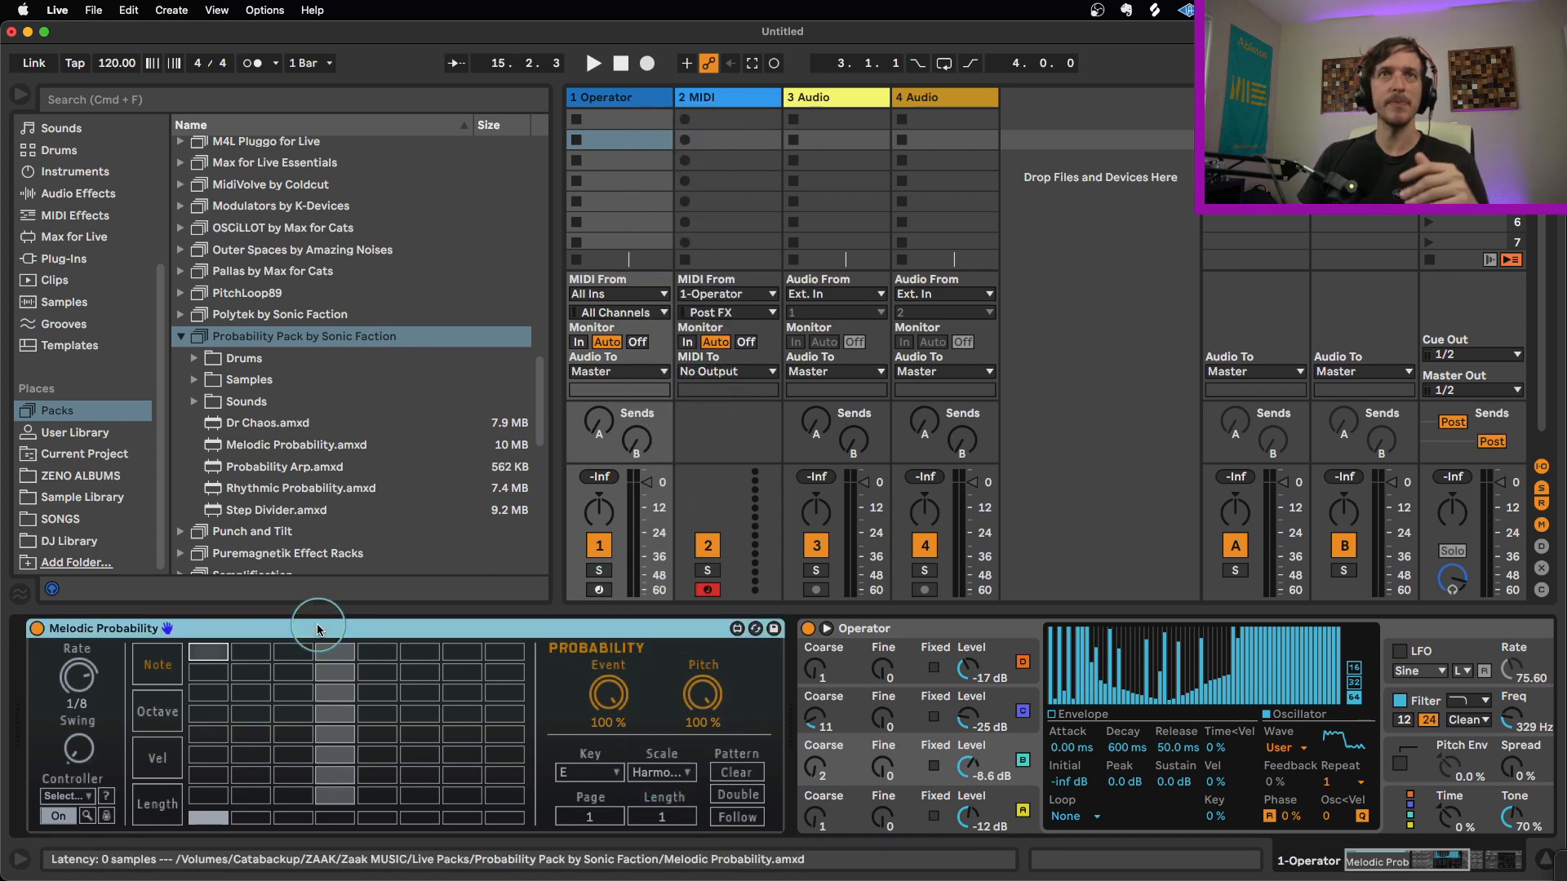
# Step: During playback, fill all eight steps of the lowest note row in the sequencer, and stop playback
pyautogui.press('space')
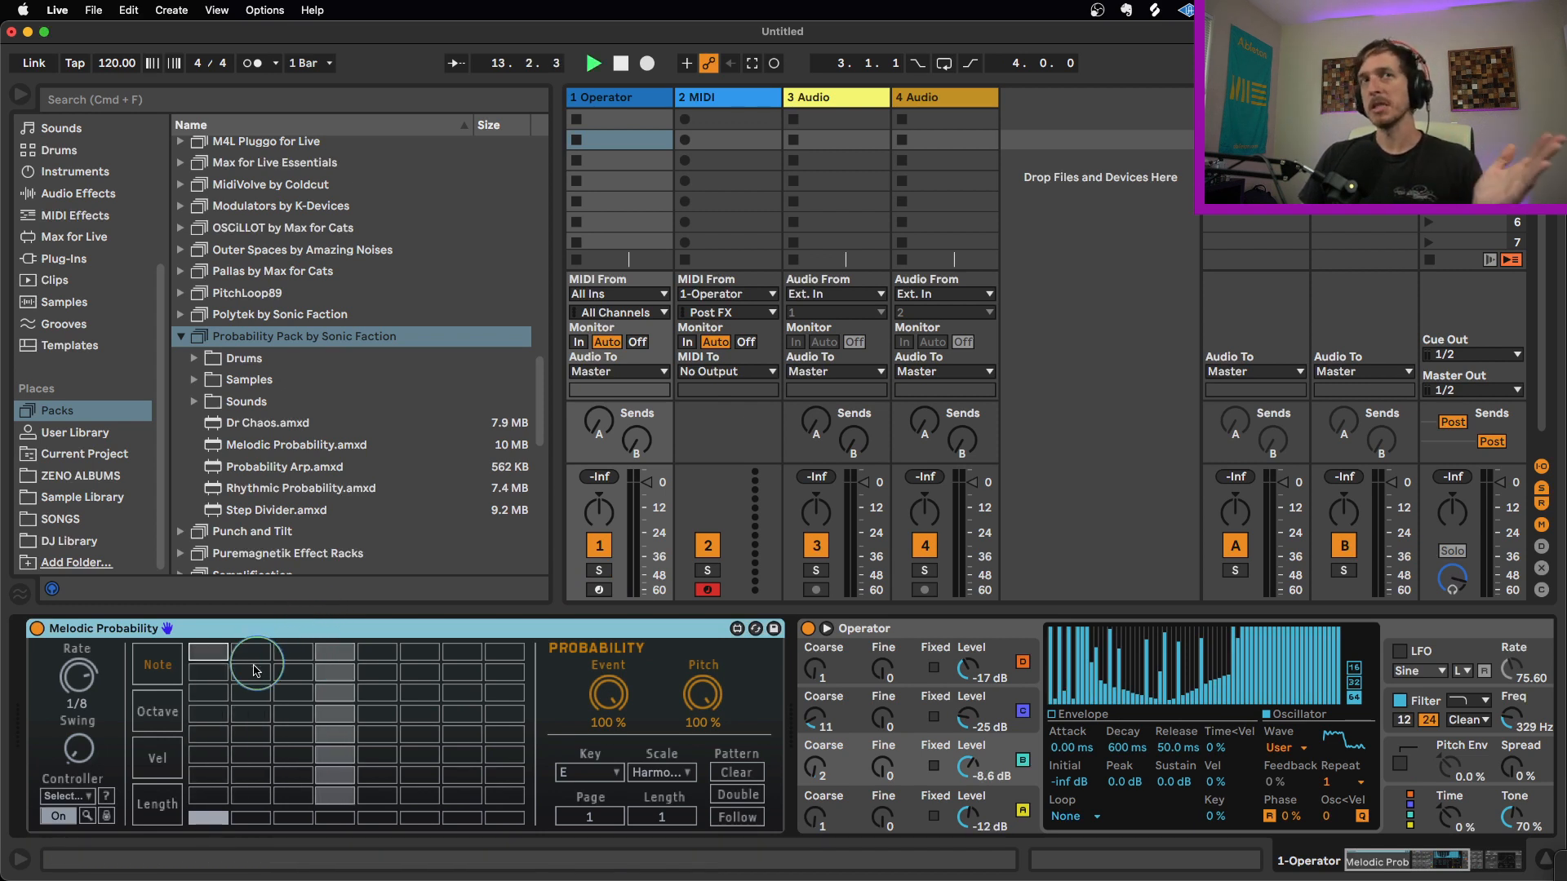
pyautogui.click(208, 796)
pyautogui.click(334, 795)
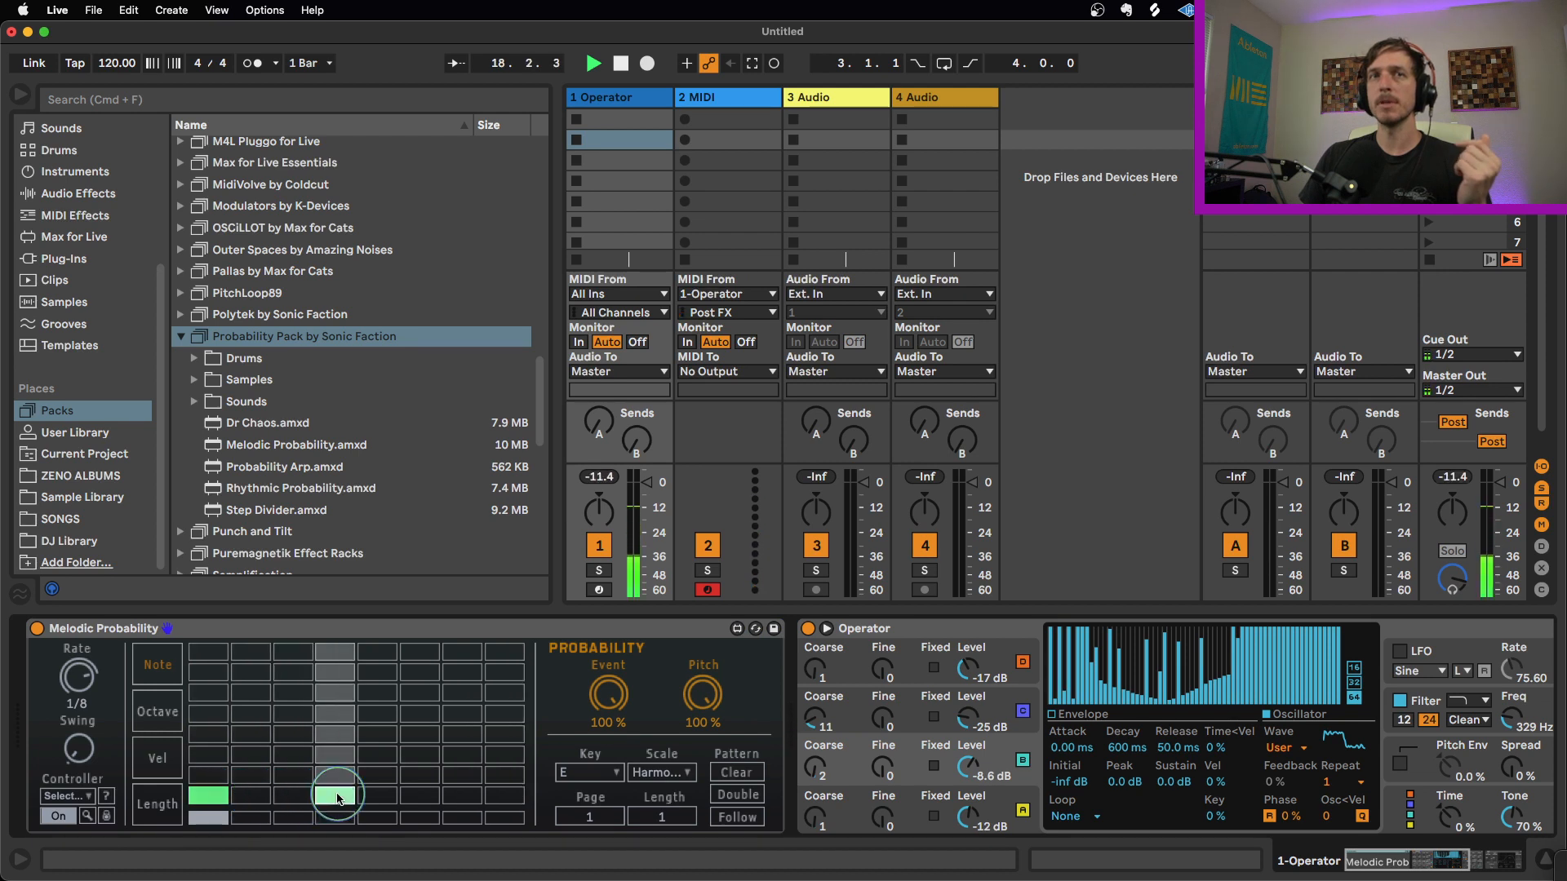
pyautogui.click(420, 795)
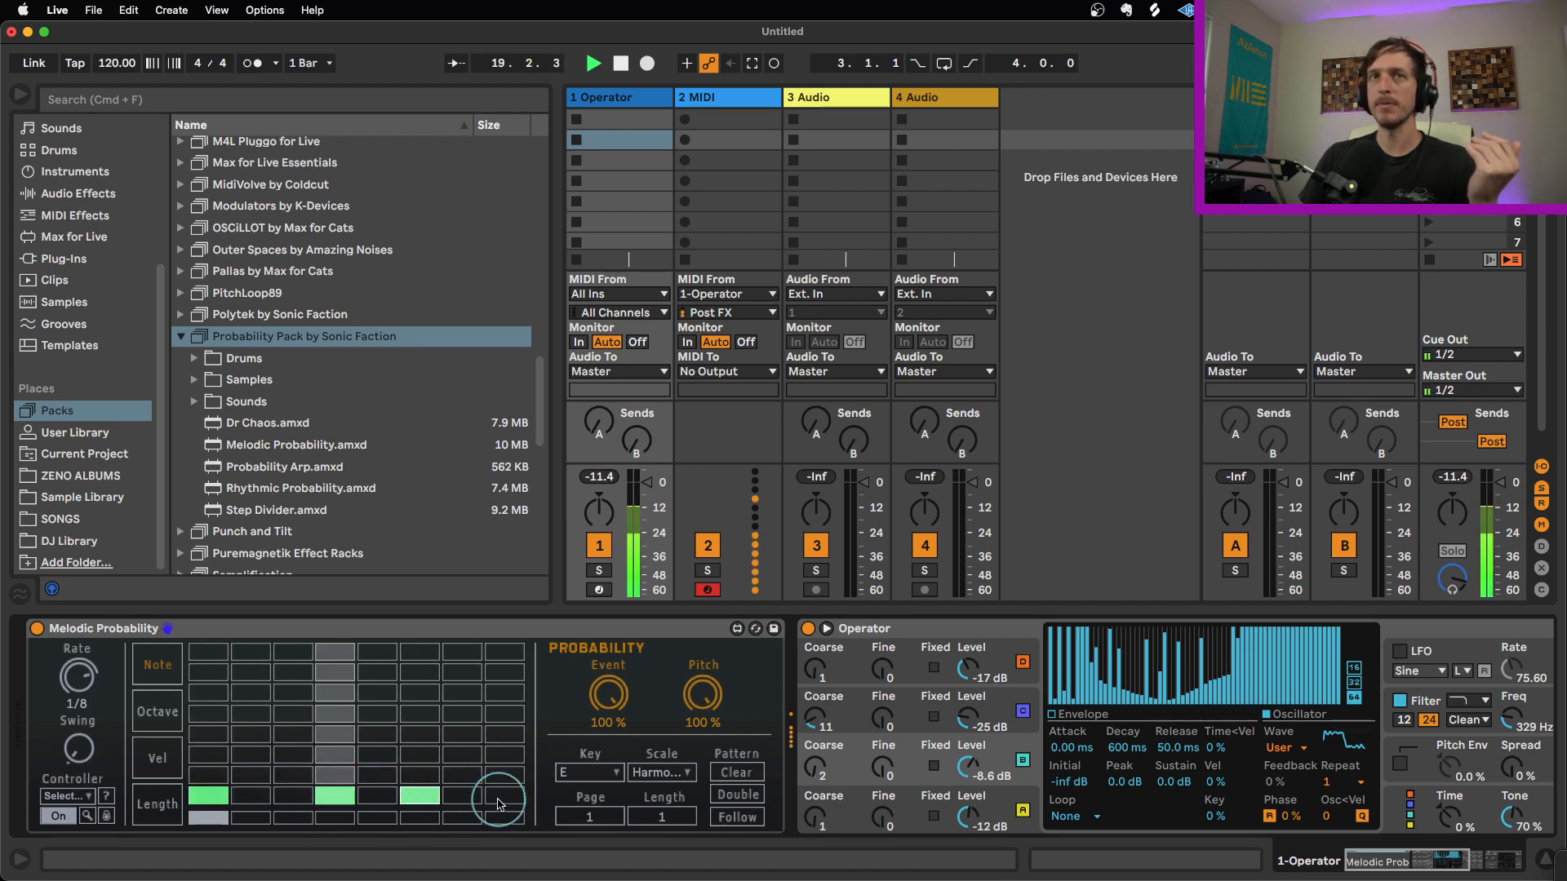
pyautogui.click(419, 795)
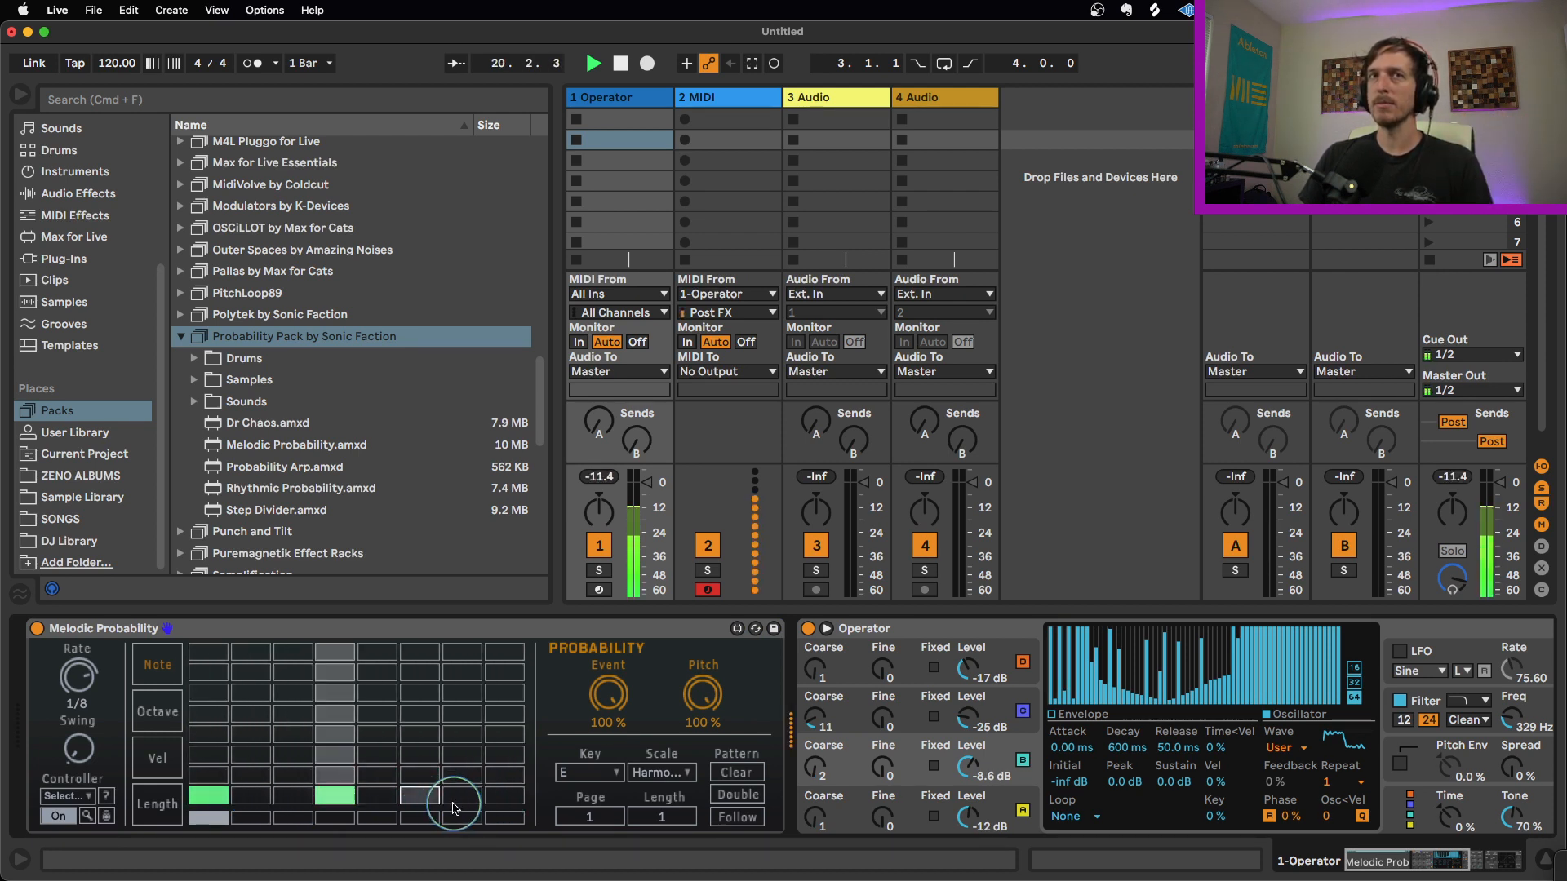
pyautogui.moveTo(270, 808); pyautogui.dragTo(481, 803)
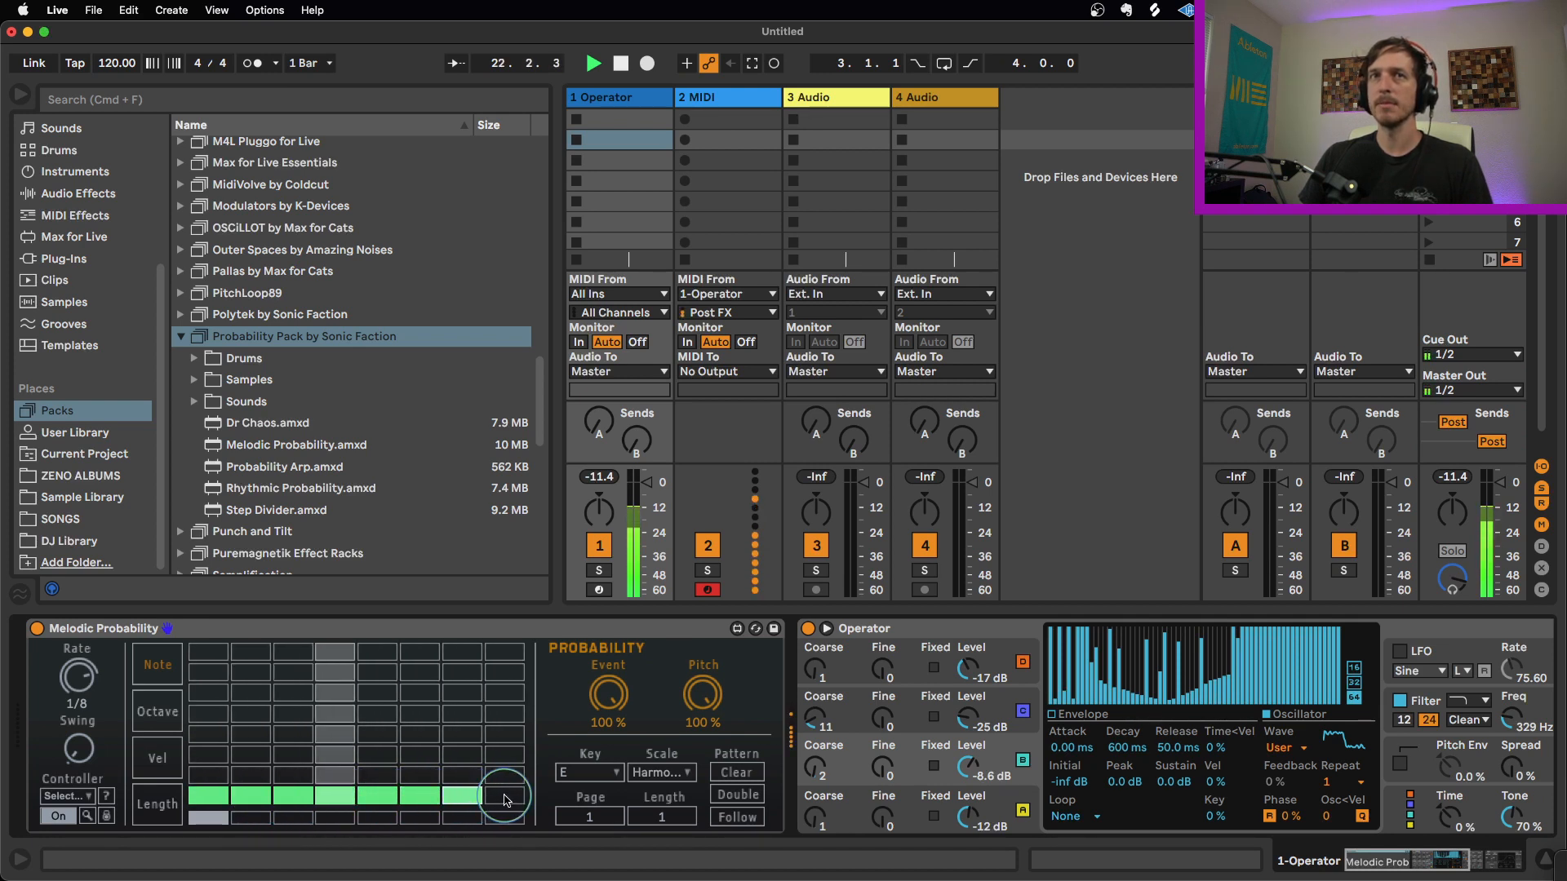
pyautogui.click(506, 797)
pyautogui.press('space')
# Step: Redraw steps two to eight as a scale rising one row per step to the top row, and audition it
pyautogui.click(255, 776)
pyautogui.click(300, 756)
pyautogui.moveTo(325, 747); pyautogui.dragTo(490, 663)
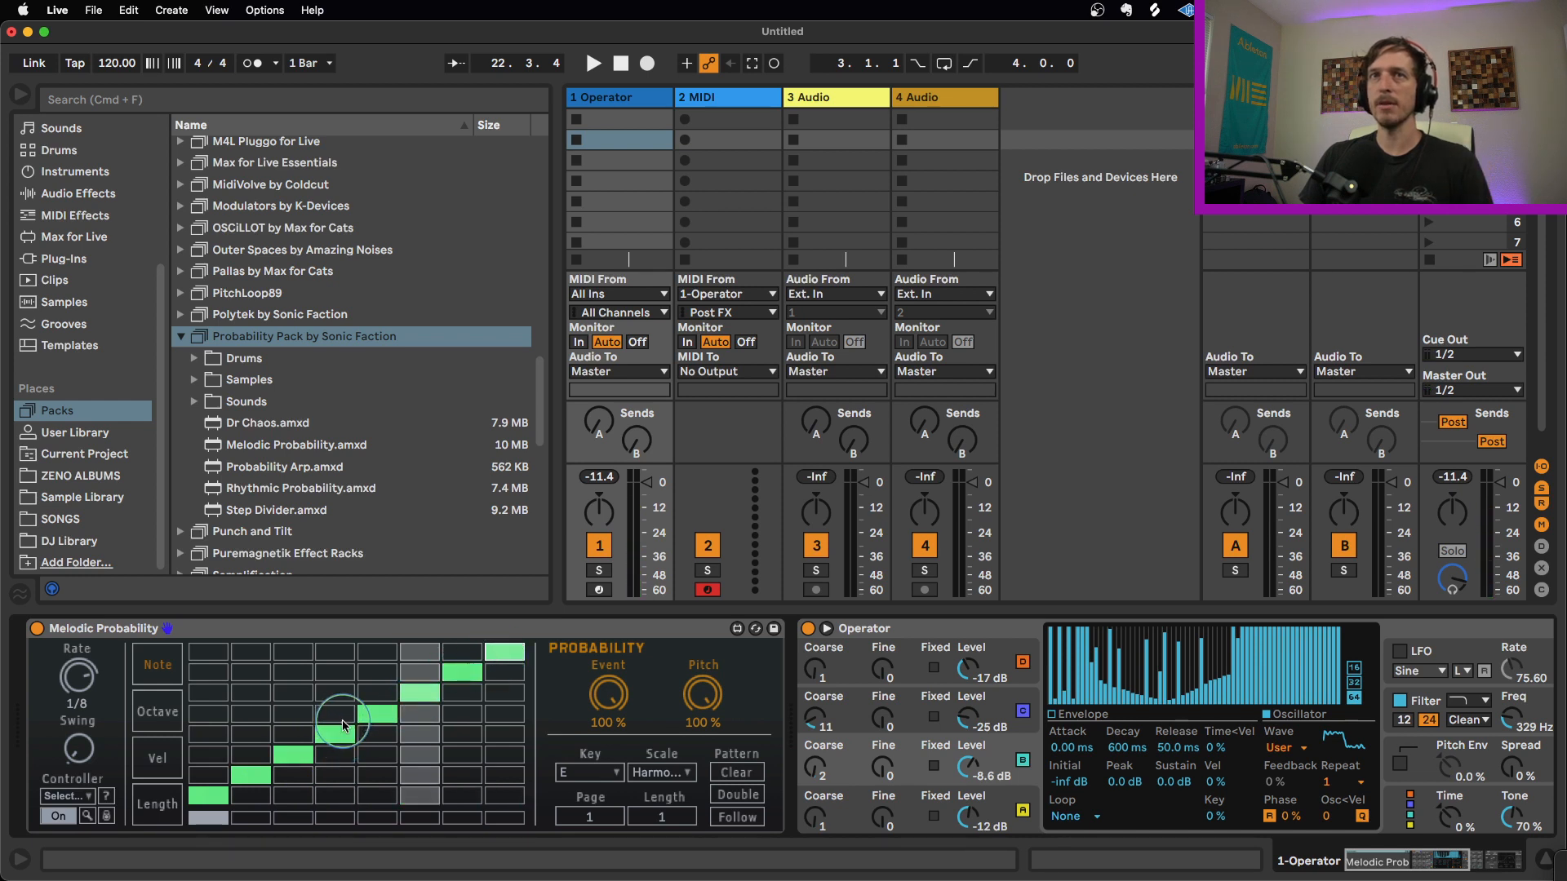
pyautogui.press('space')
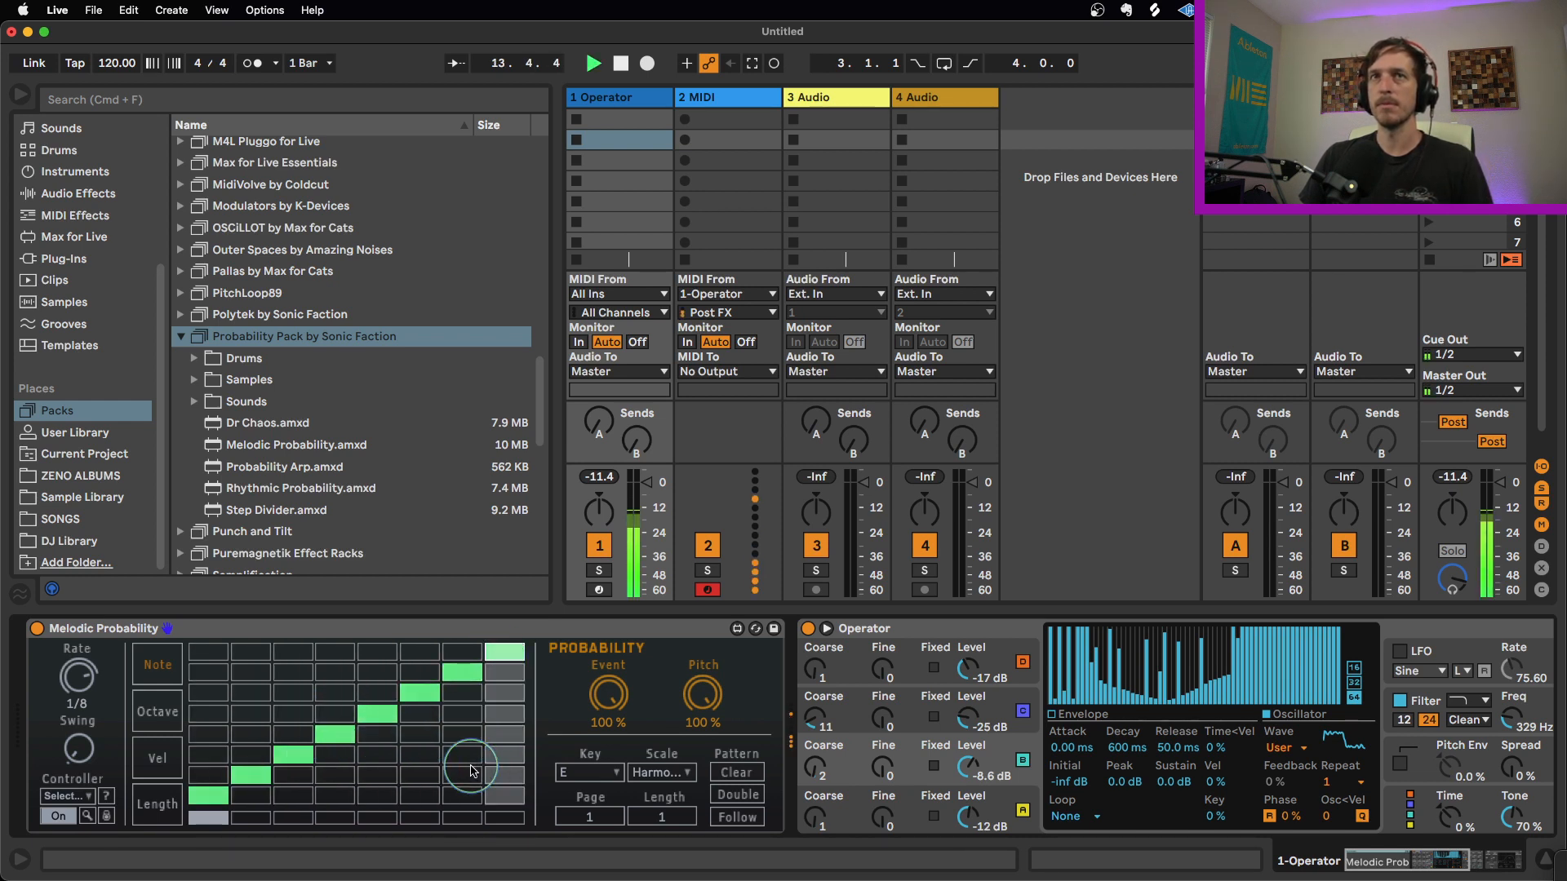
pyautogui.press('space')
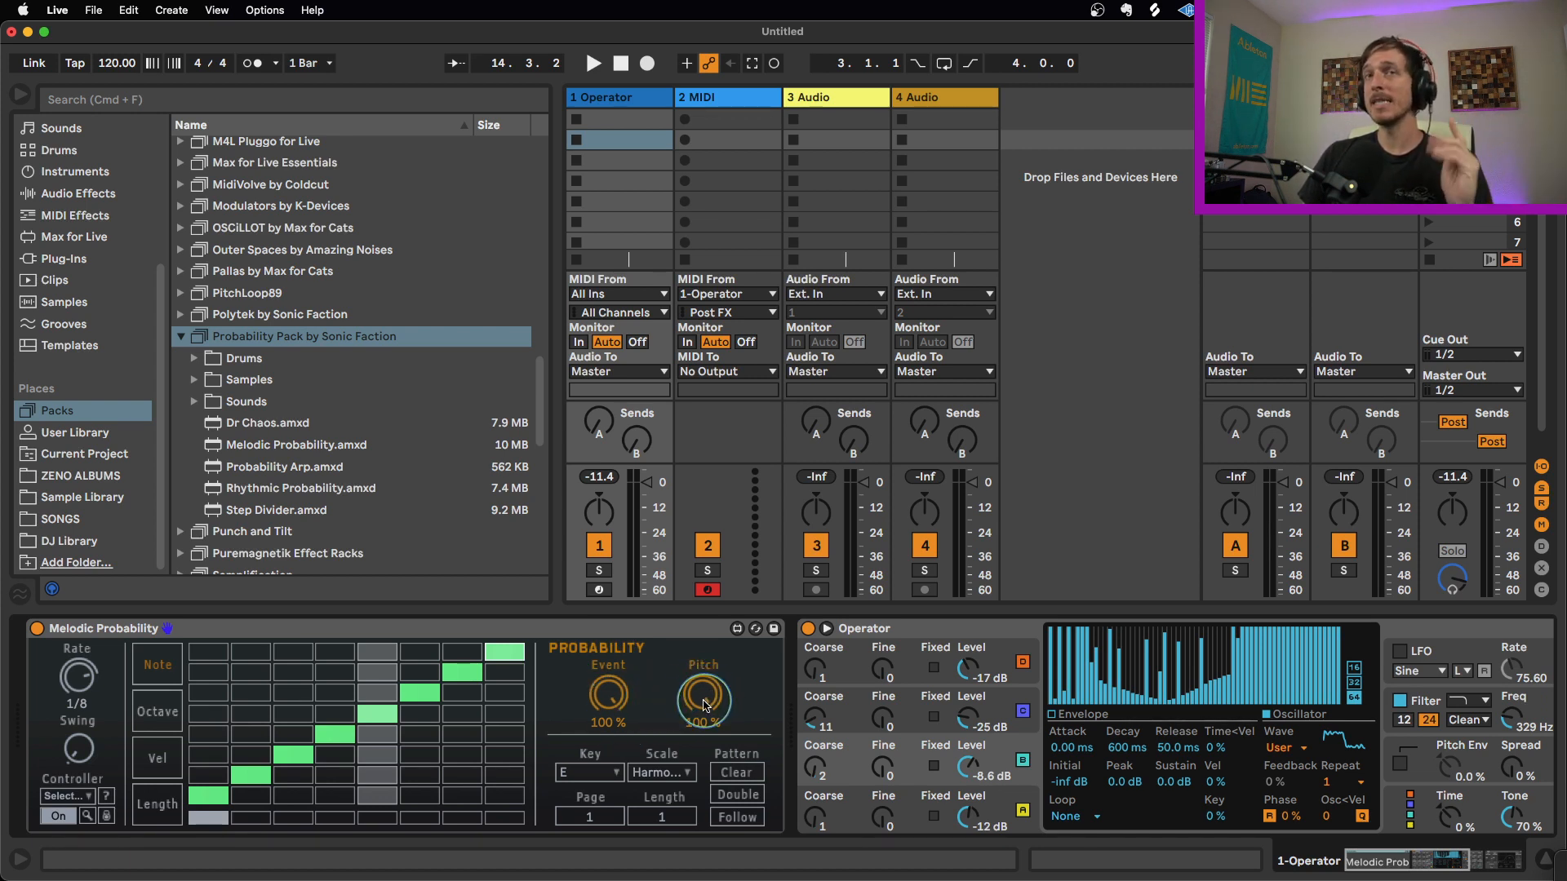
# Step: Try lowering the last step's Pitch probability to 87.4 %, restore it to 100 %, and keep the fifth step's note active
pyautogui.moveTo(707, 699); pyautogui.dragTo(708, 700)
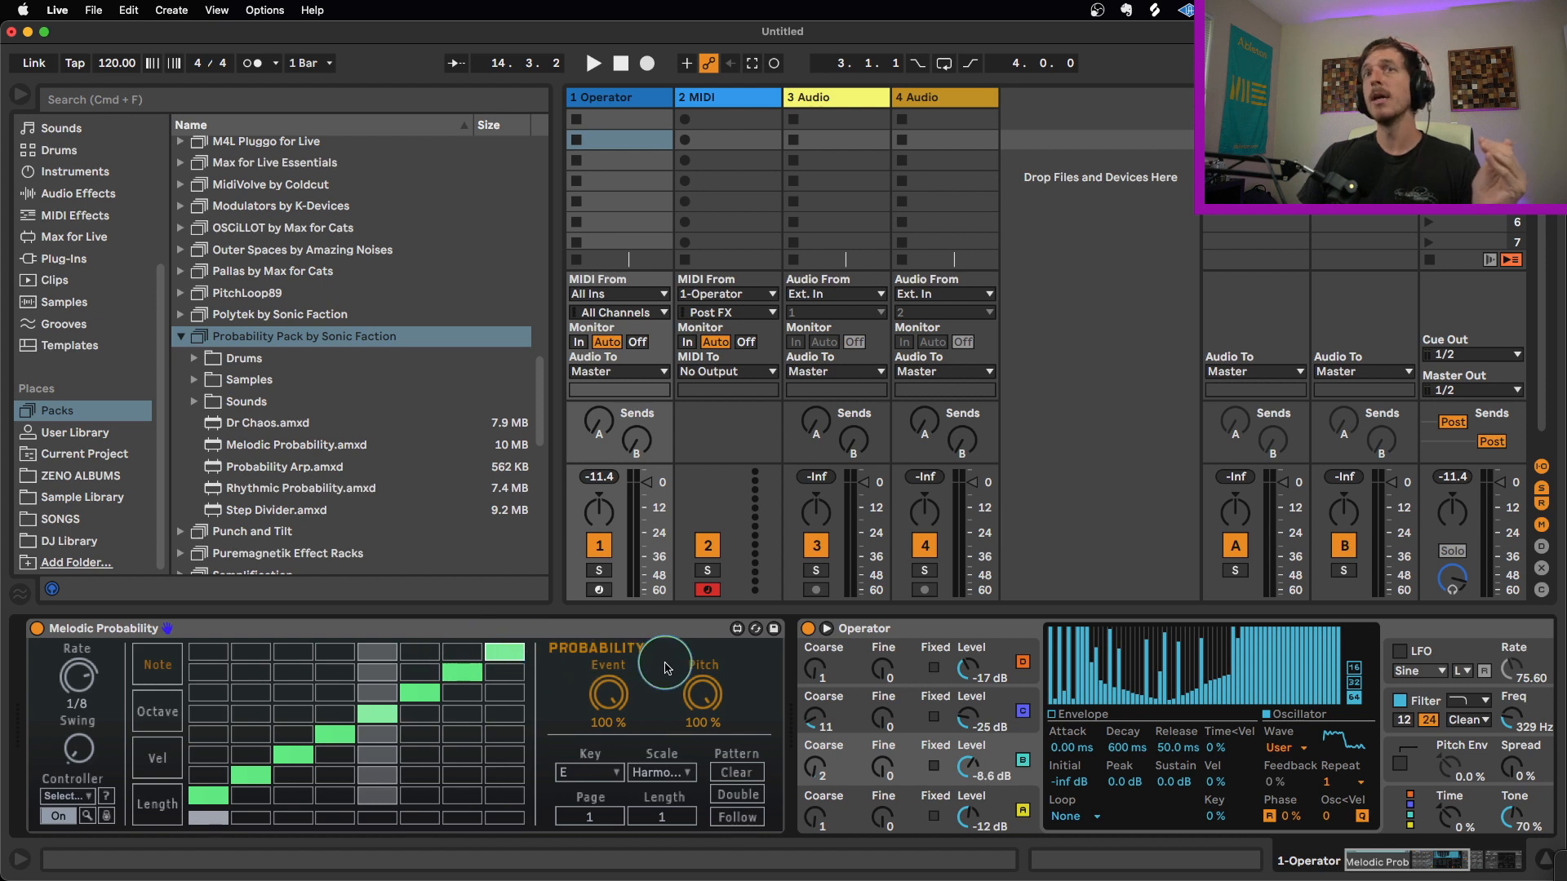
pyautogui.moveTo(702, 692); pyautogui.dragTo(702, 696)
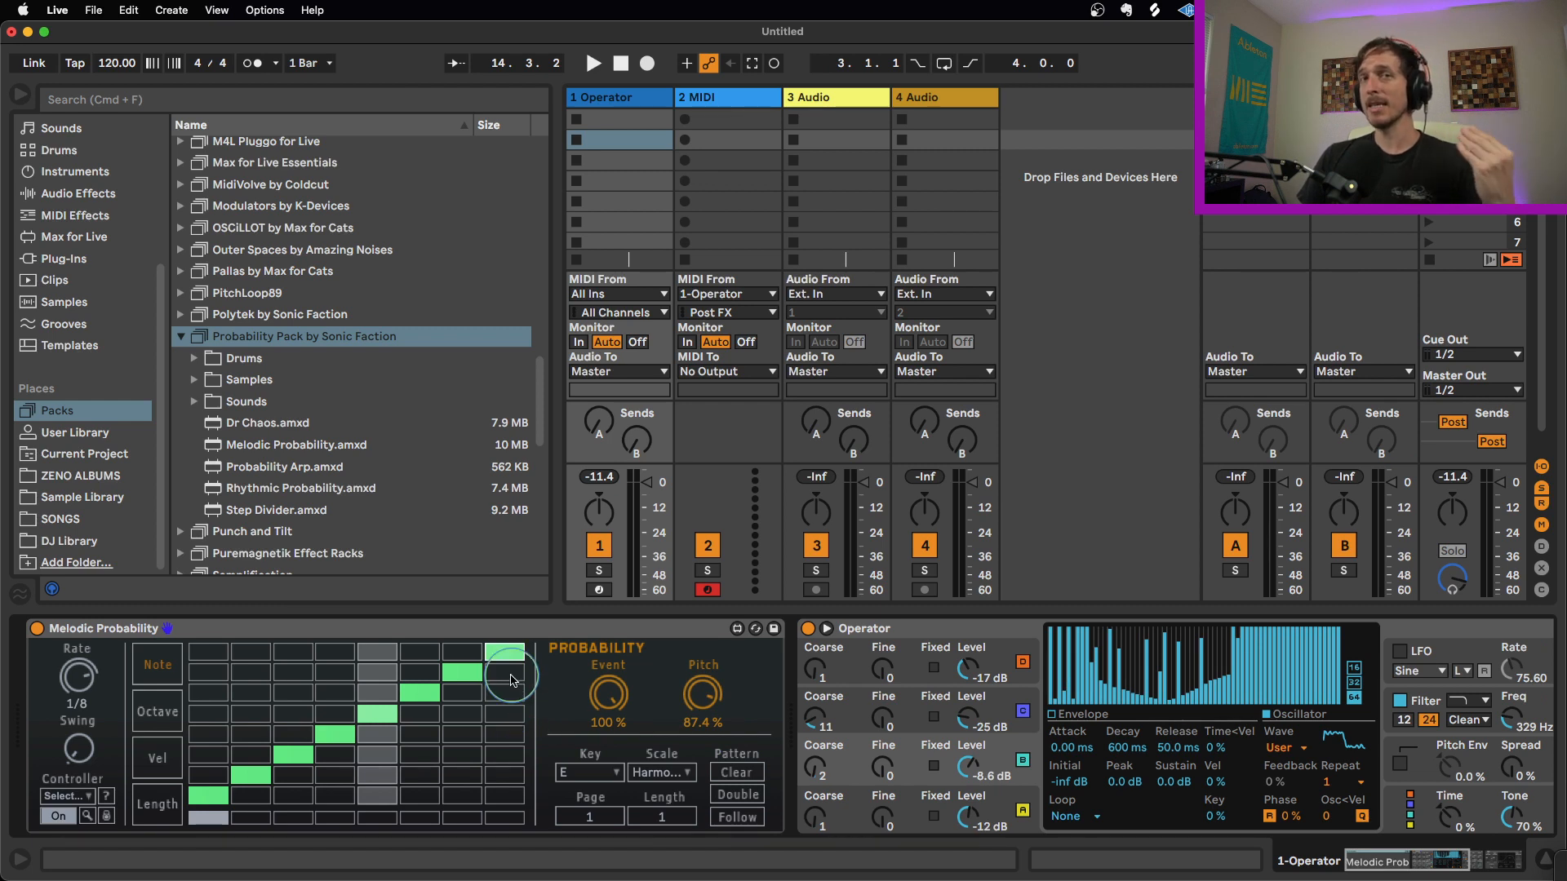
pyautogui.moveTo(706, 695); pyautogui.dragTo(705, 668)
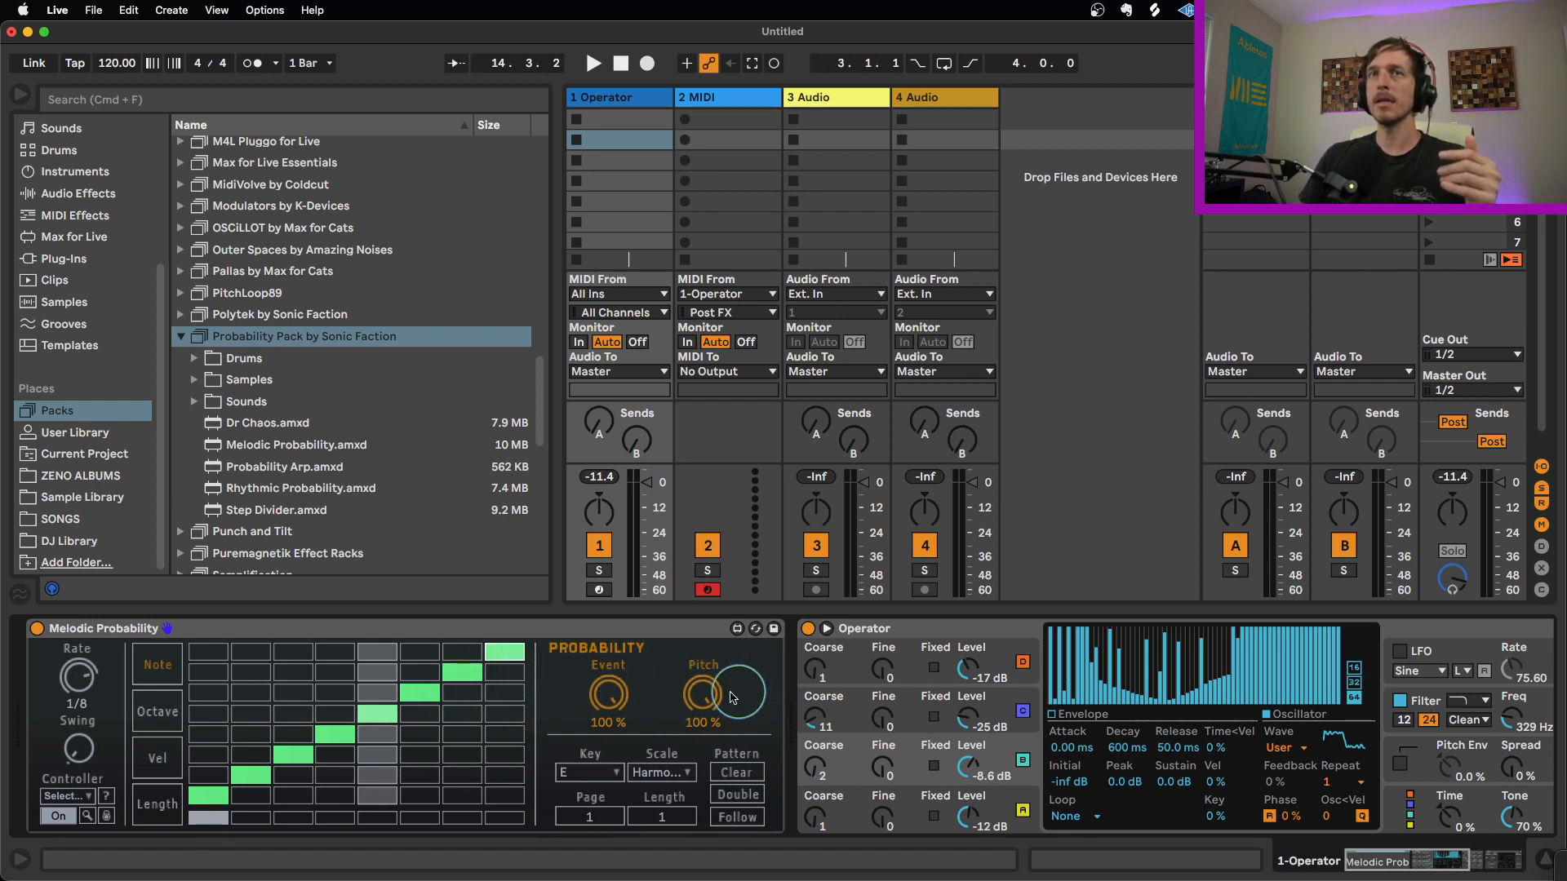
pyautogui.moveTo(703, 694); pyautogui.dragTo(705, 730)
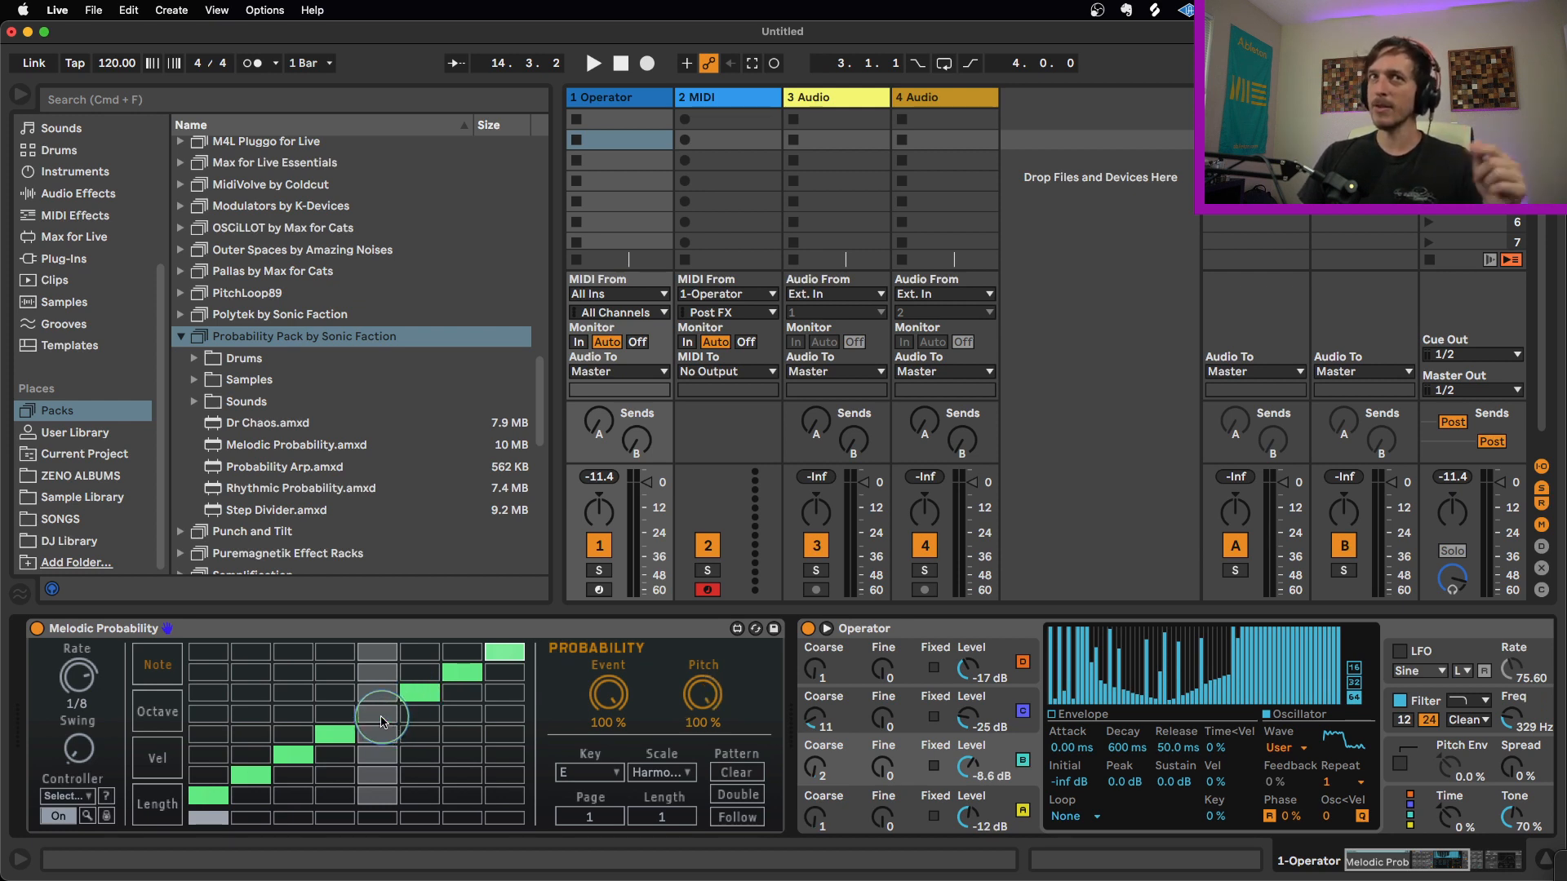
pyautogui.click(380, 717)
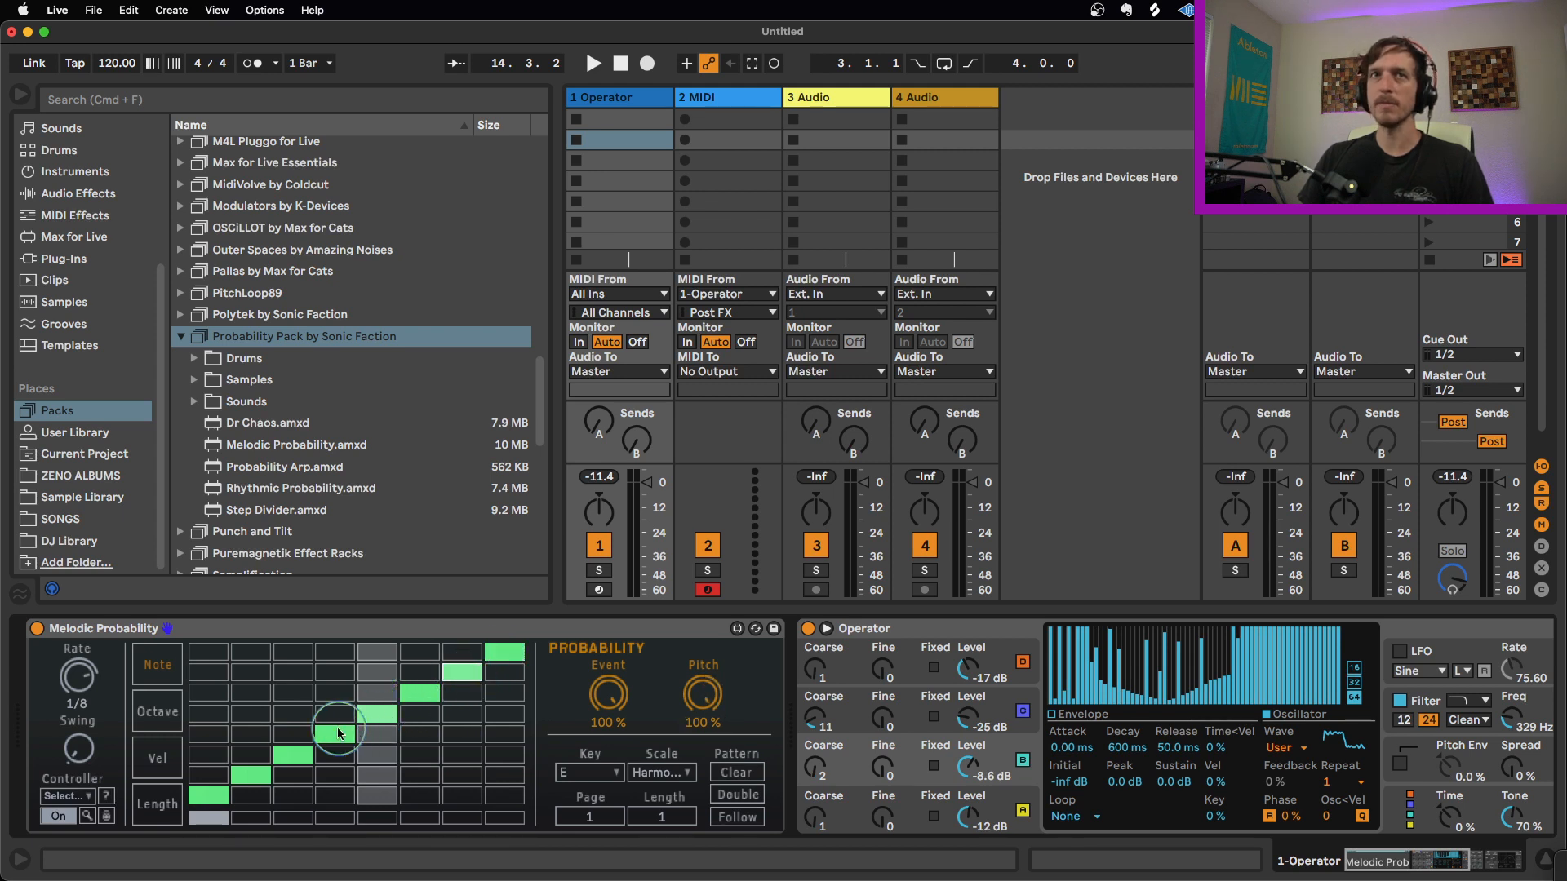
# Step: Lower the fourth step's Pitch probability to 54.3 % and finally 45.7 % while auditioning the pattern
pyautogui.click(337, 734)
pyautogui.moveTo(705, 699); pyautogui.dragTo(693, 743)
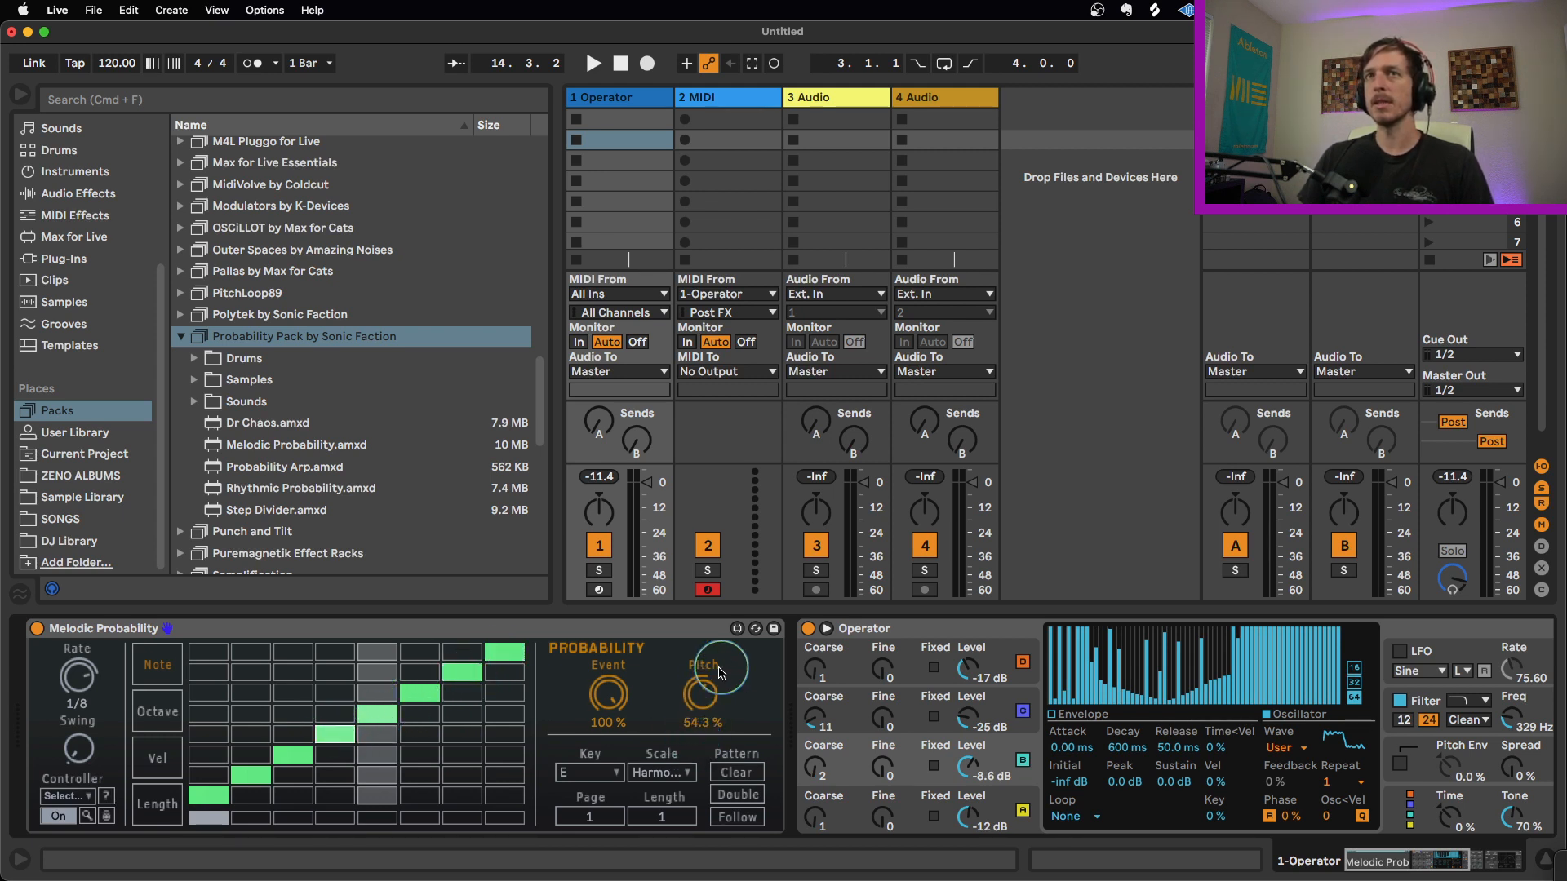
pyautogui.press('space')
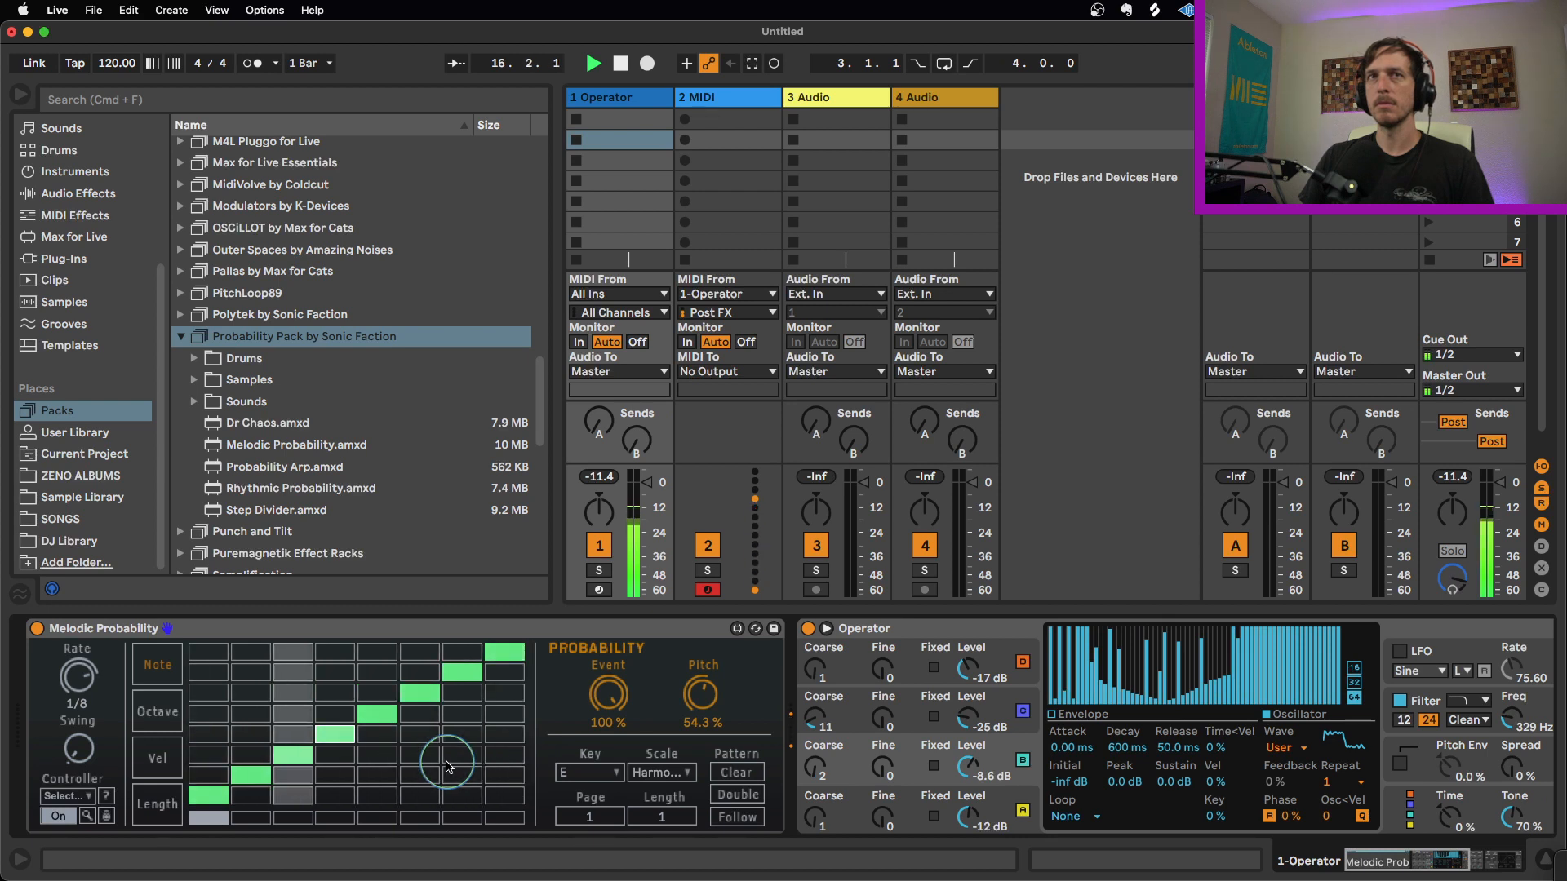
pyautogui.press('space')
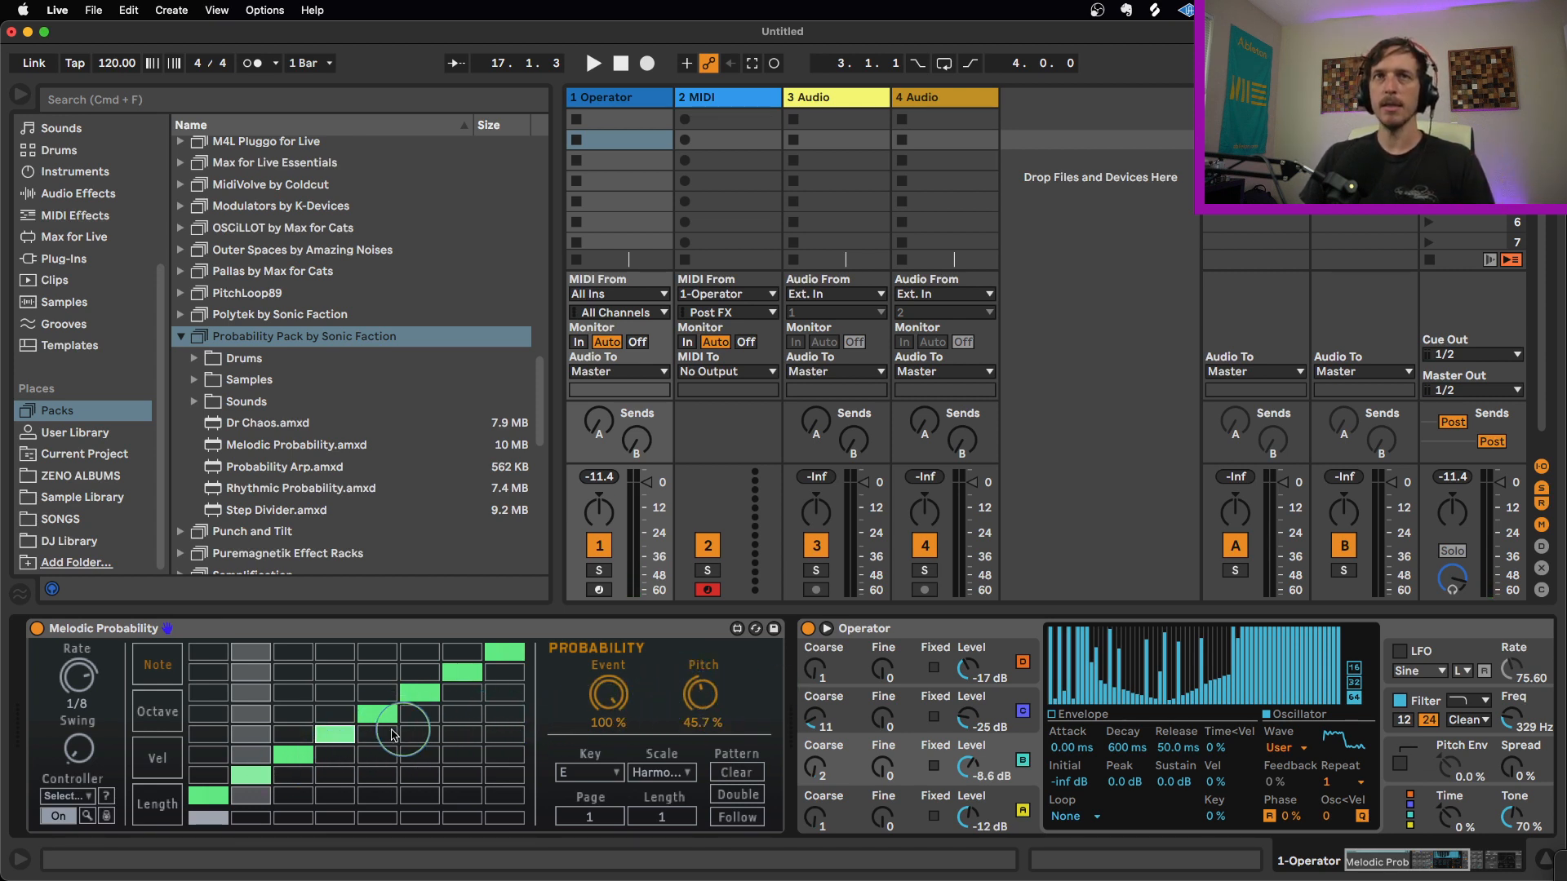
# Step: Set the Event probability to 58.3 % for the fifth step and 56.7 % for the second step
pyautogui.click(385, 718)
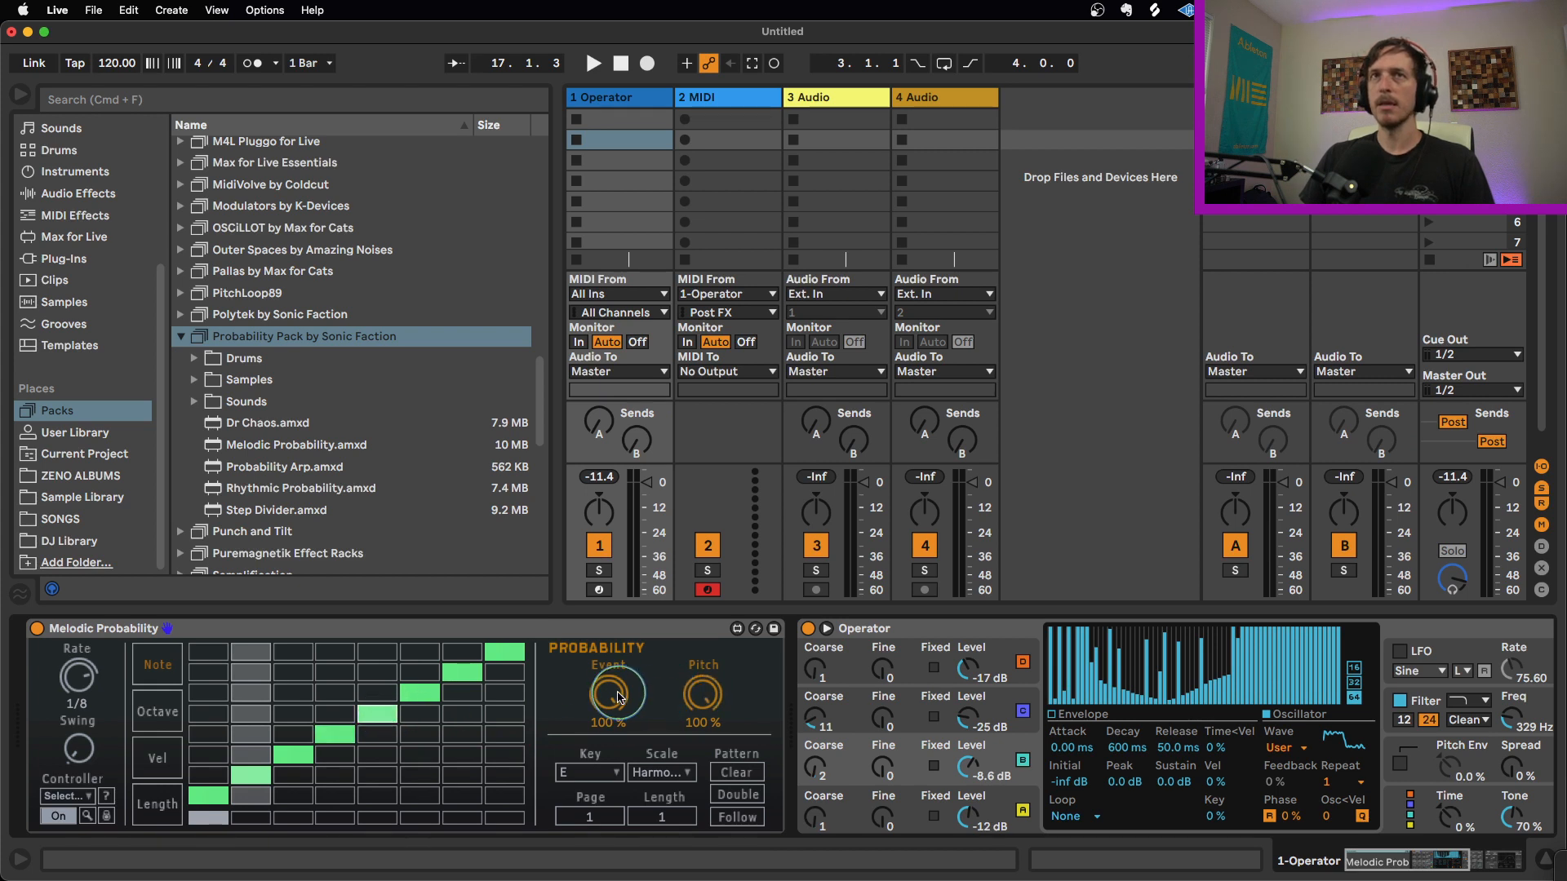
pyautogui.moveTo(617, 693); pyautogui.dragTo(616, 737)
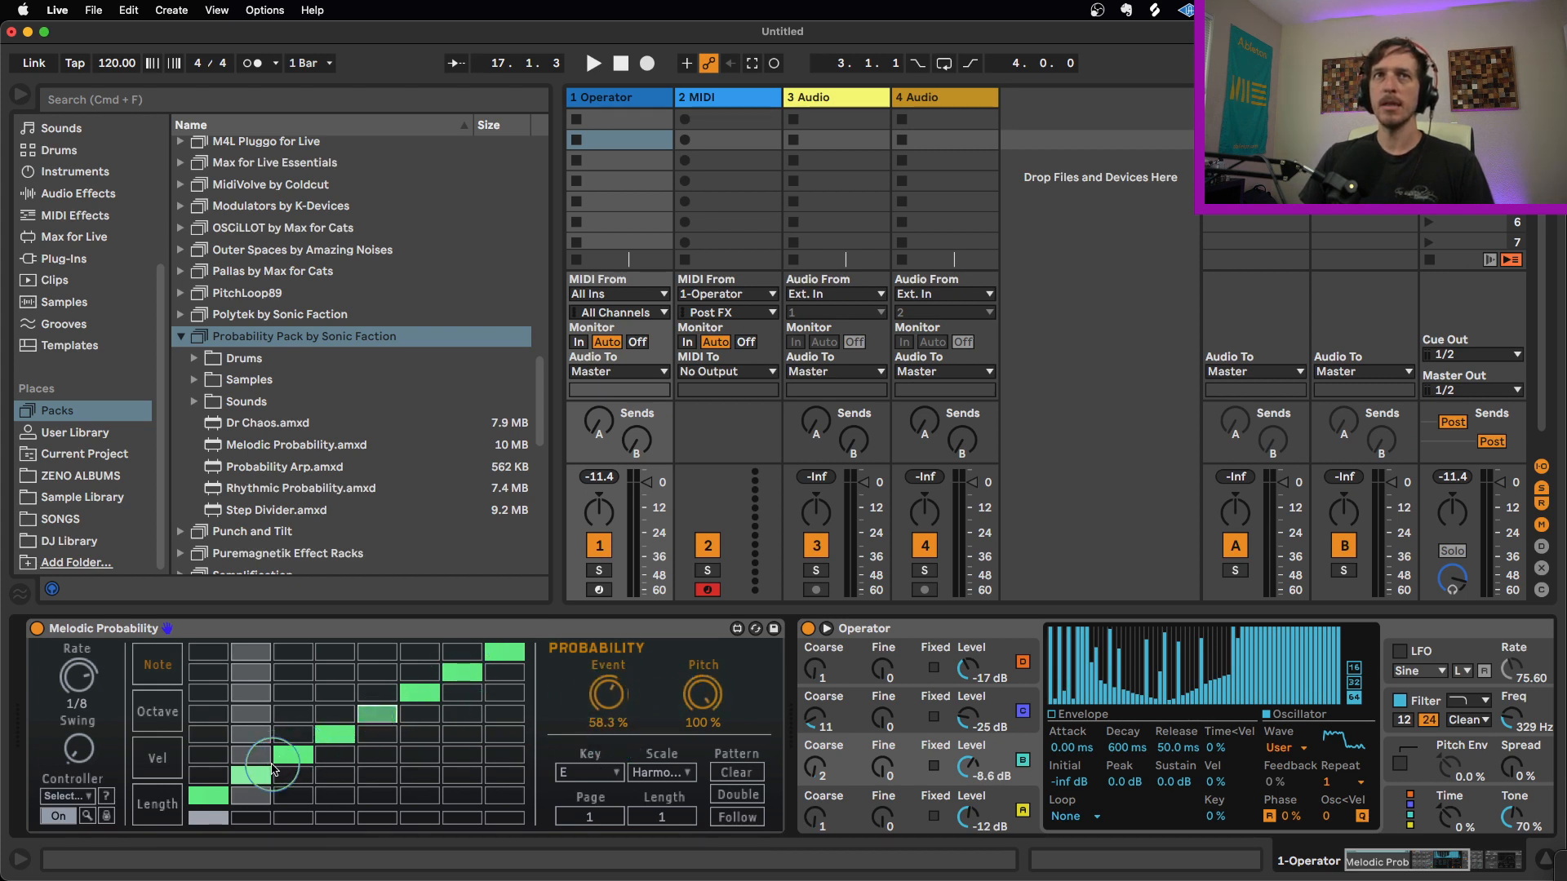
pyautogui.click(271, 771)
pyautogui.moveTo(610, 694); pyautogui.dragTo(608, 732)
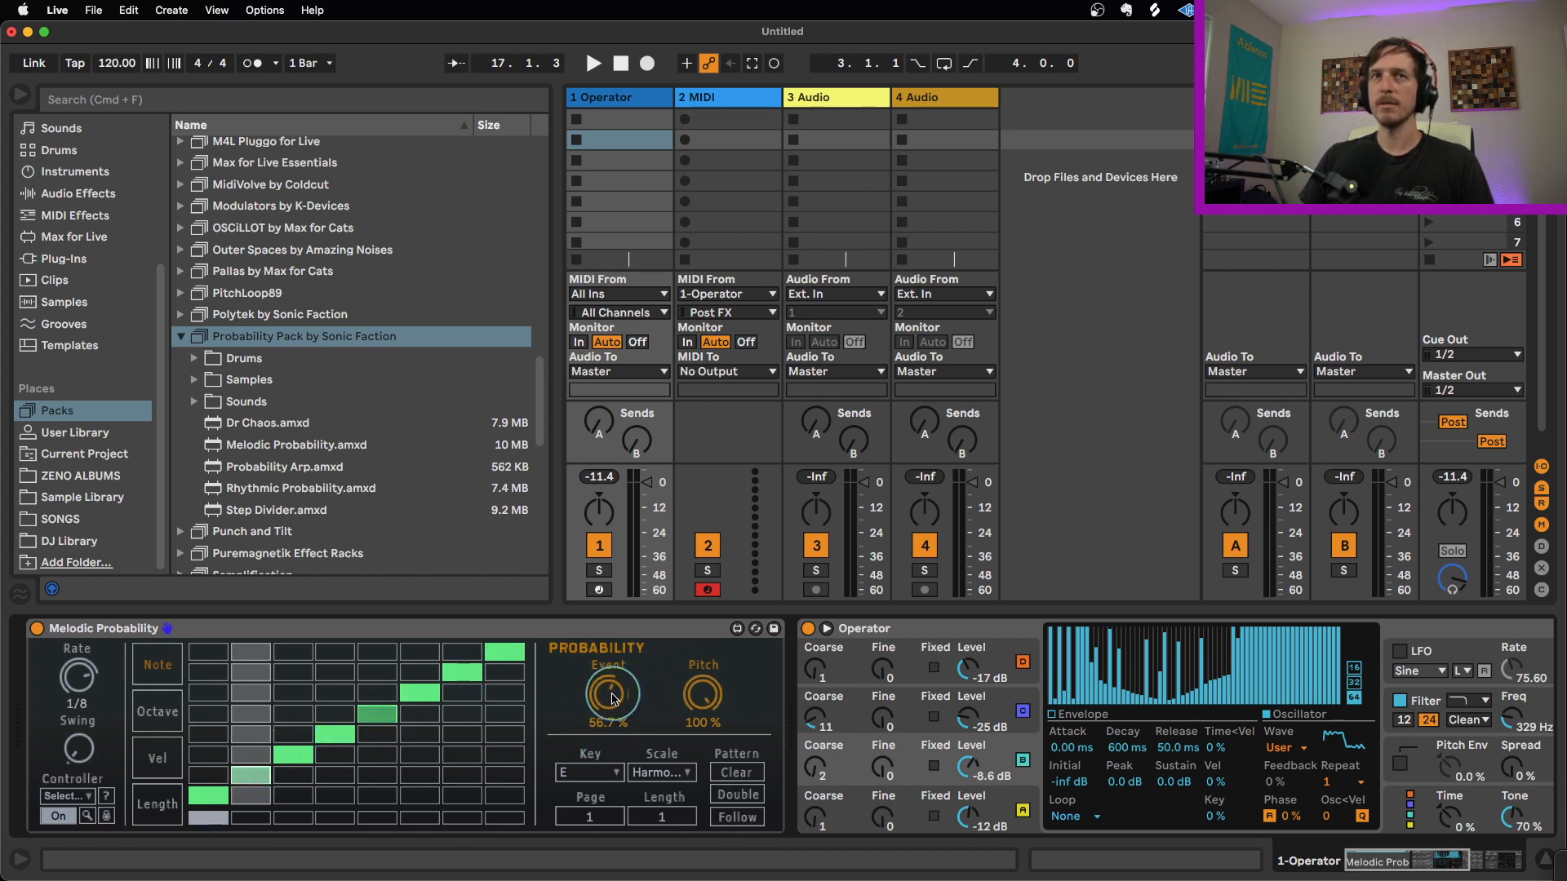
pyautogui.click(385, 710)
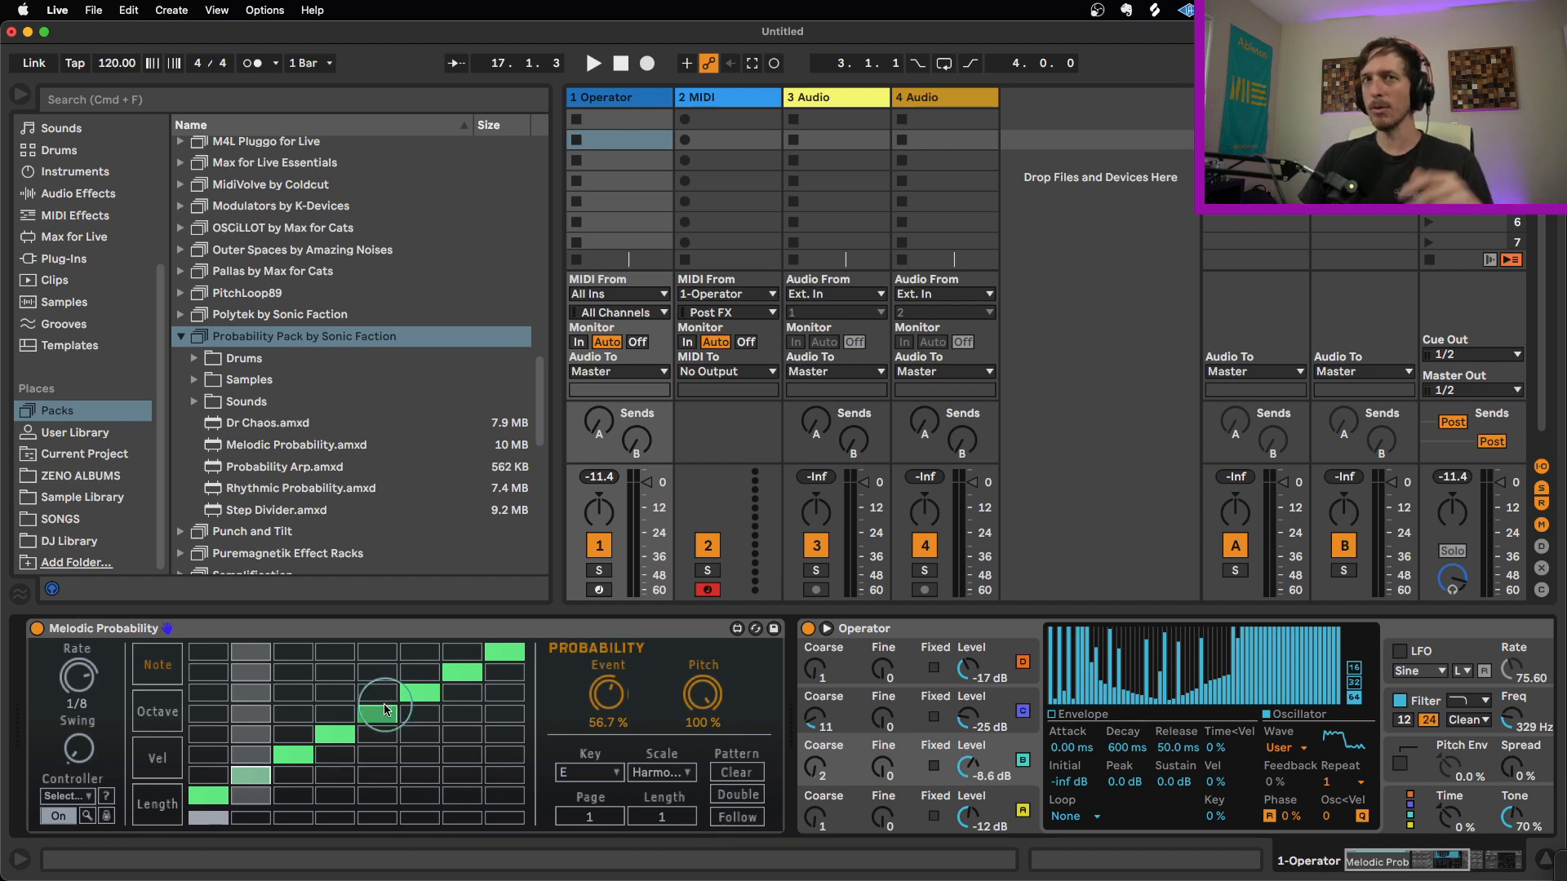
# Step: Audition the pattern and redraw the notes of step seven on the third row, step two on the sixth and step three on the fifth
pyautogui.press('space')
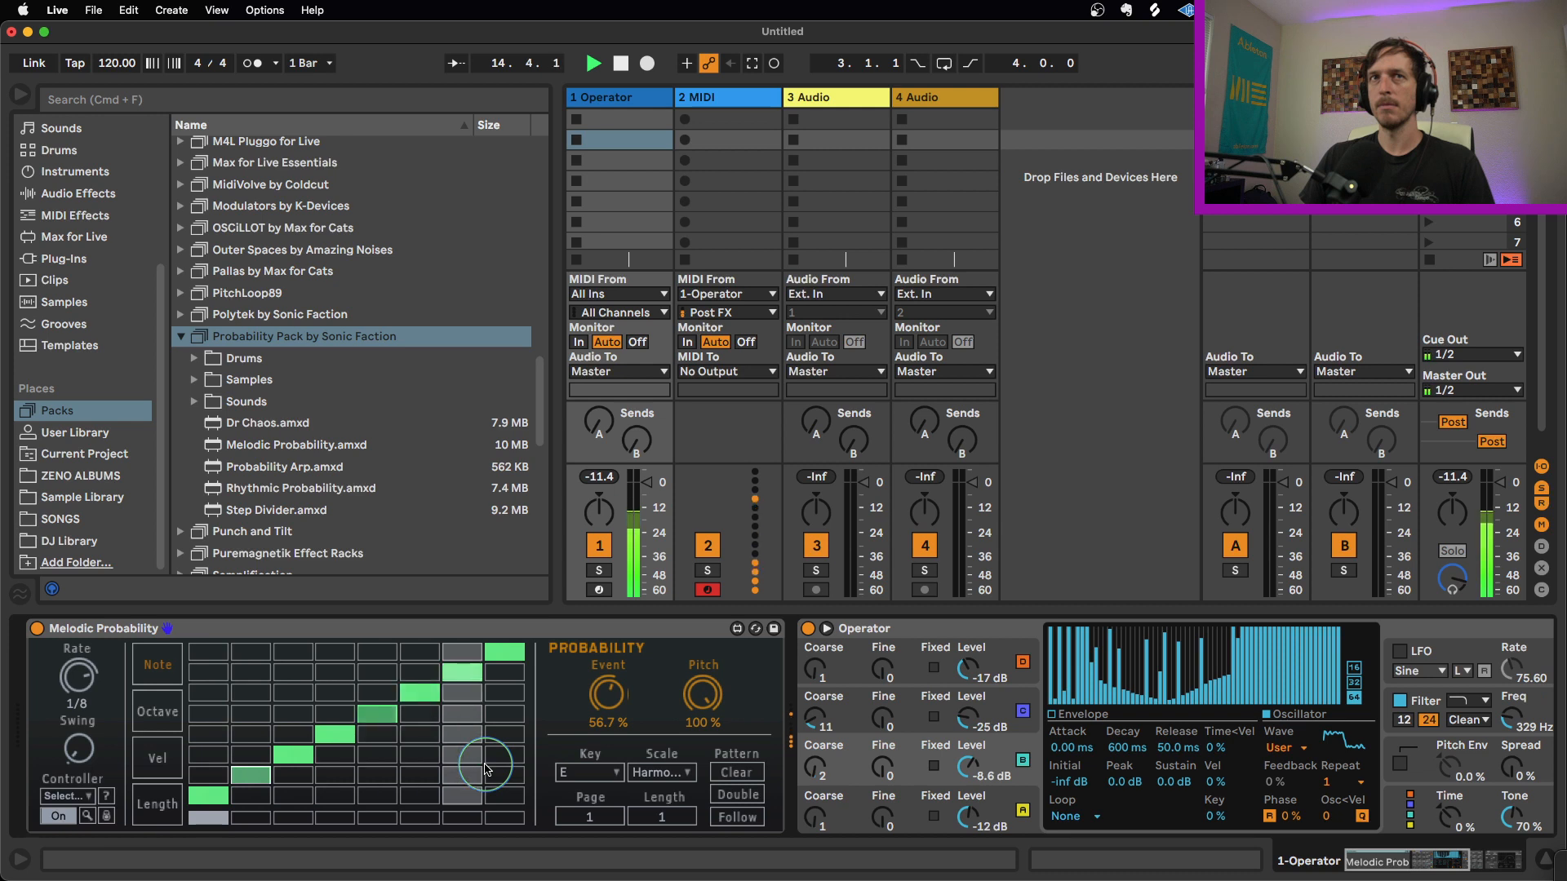
pyautogui.press('space')
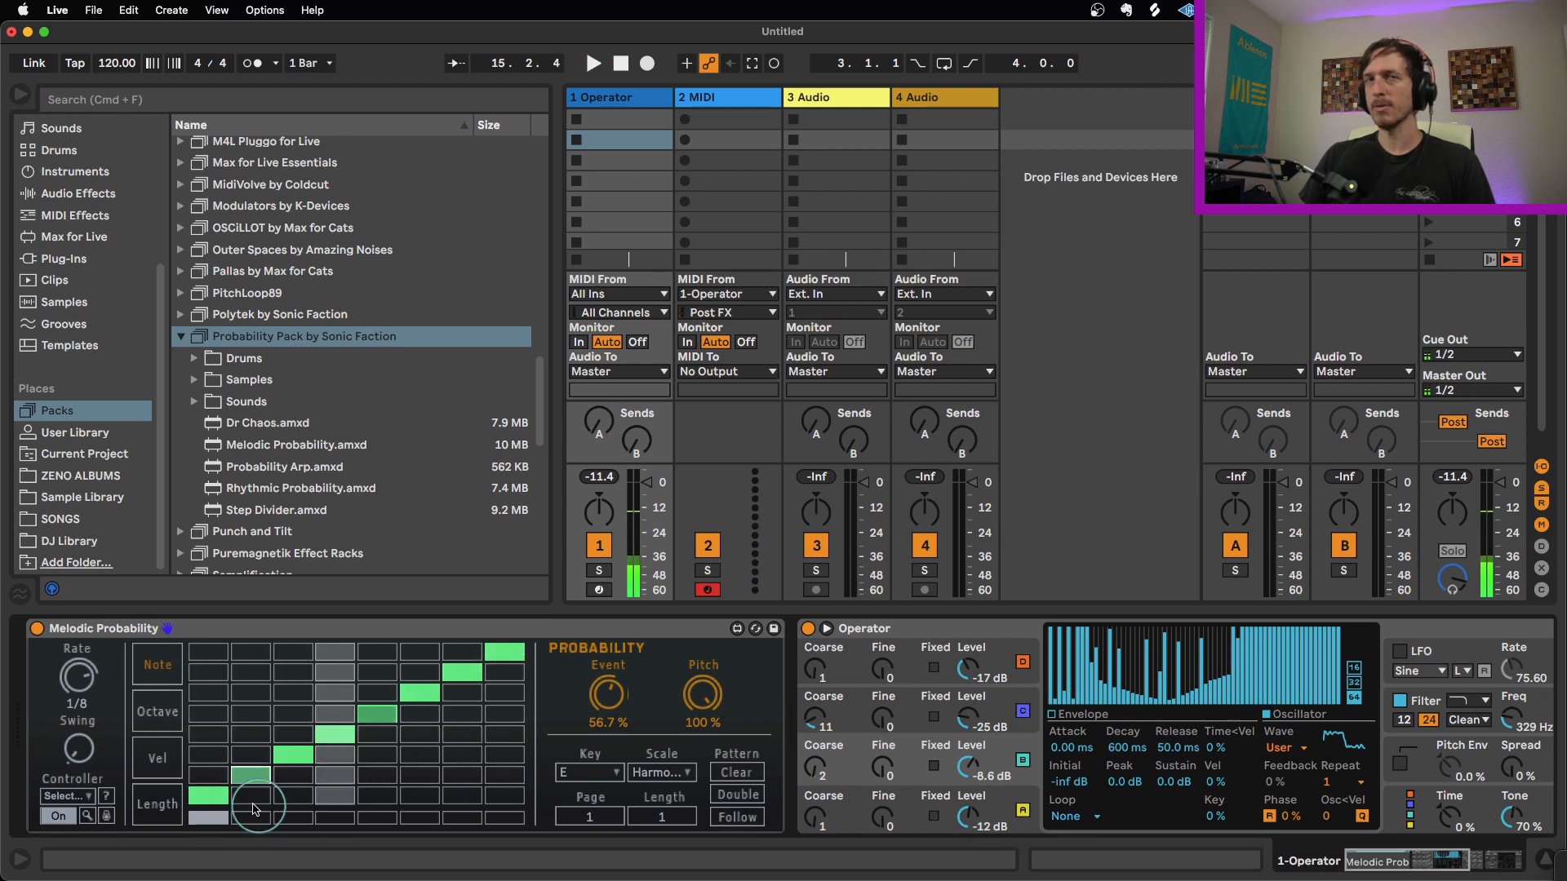
pyautogui.click(461, 754)
pyautogui.click(251, 692)
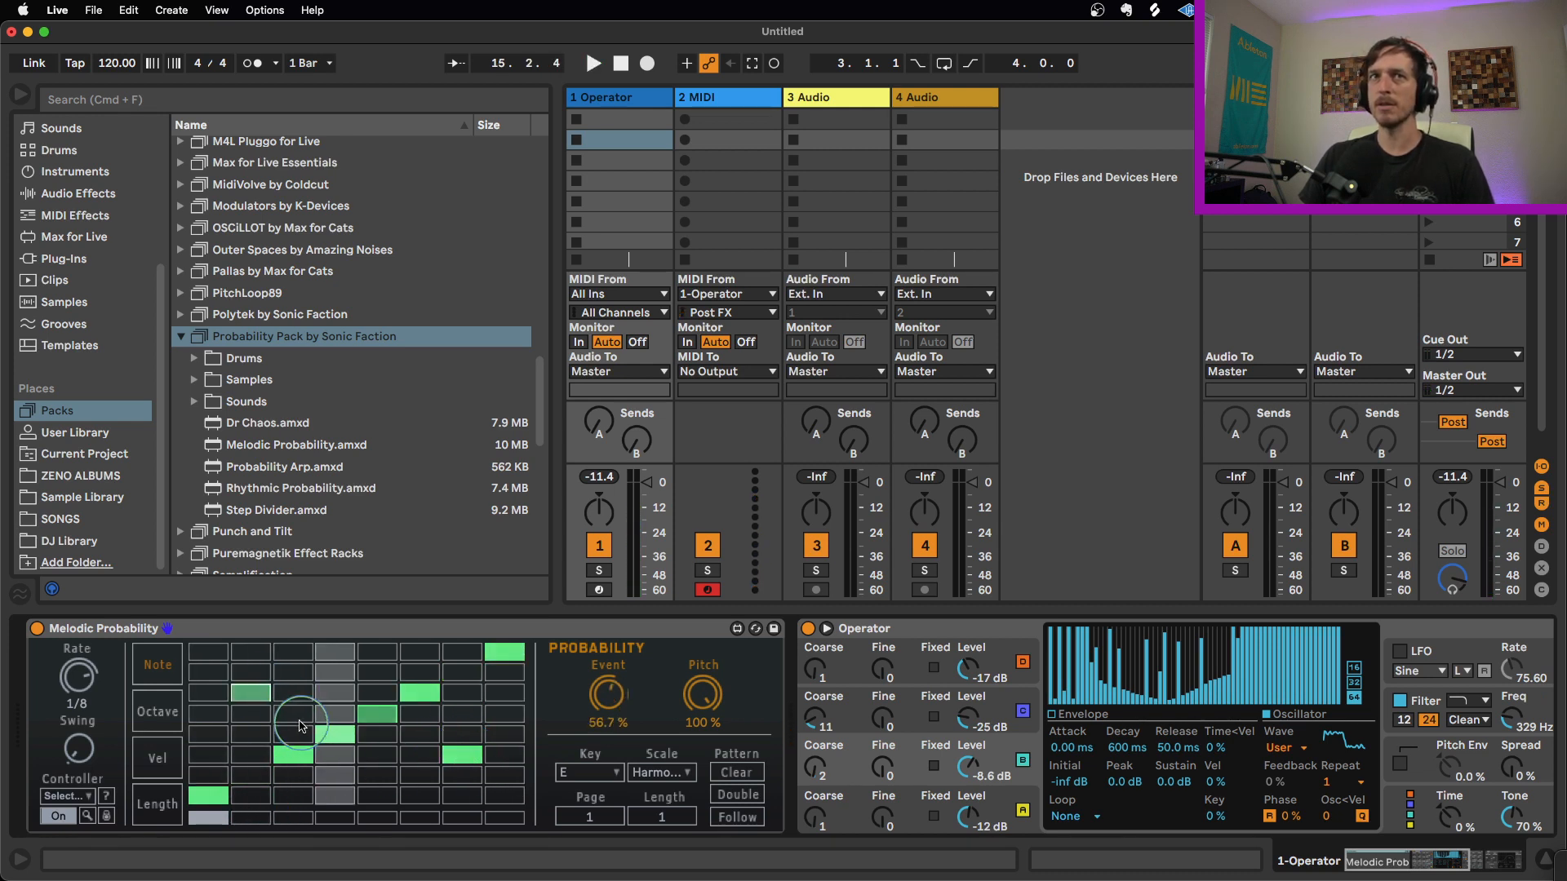
pyautogui.click(297, 715)
# Step: Audition the reshaped melody and set the sequencer Rate to 1/16
pyautogui.press('space')
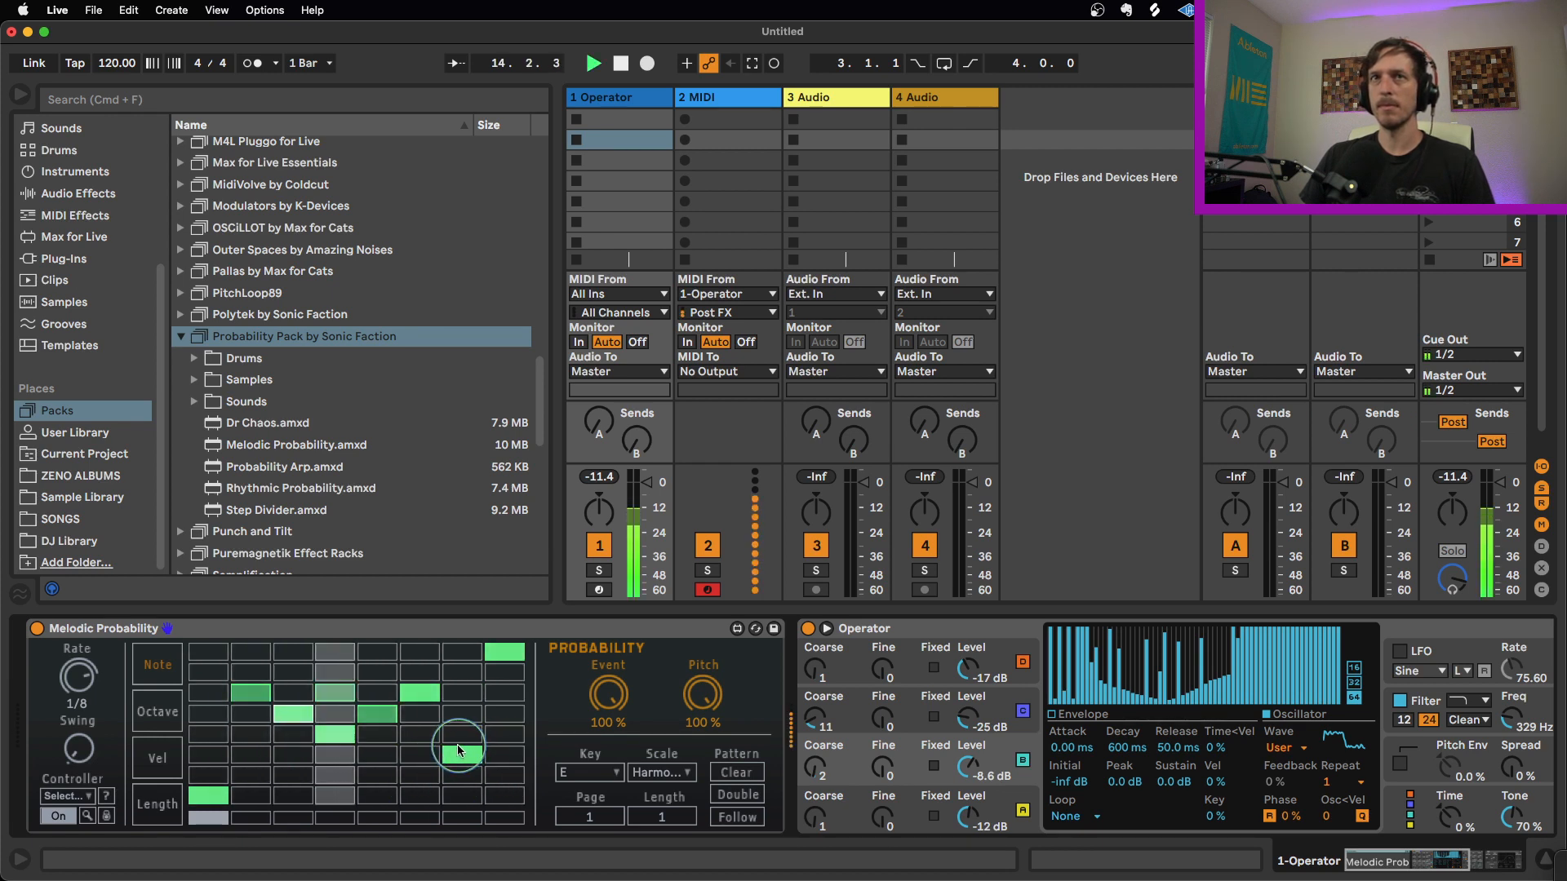
pyautogui.press('space')
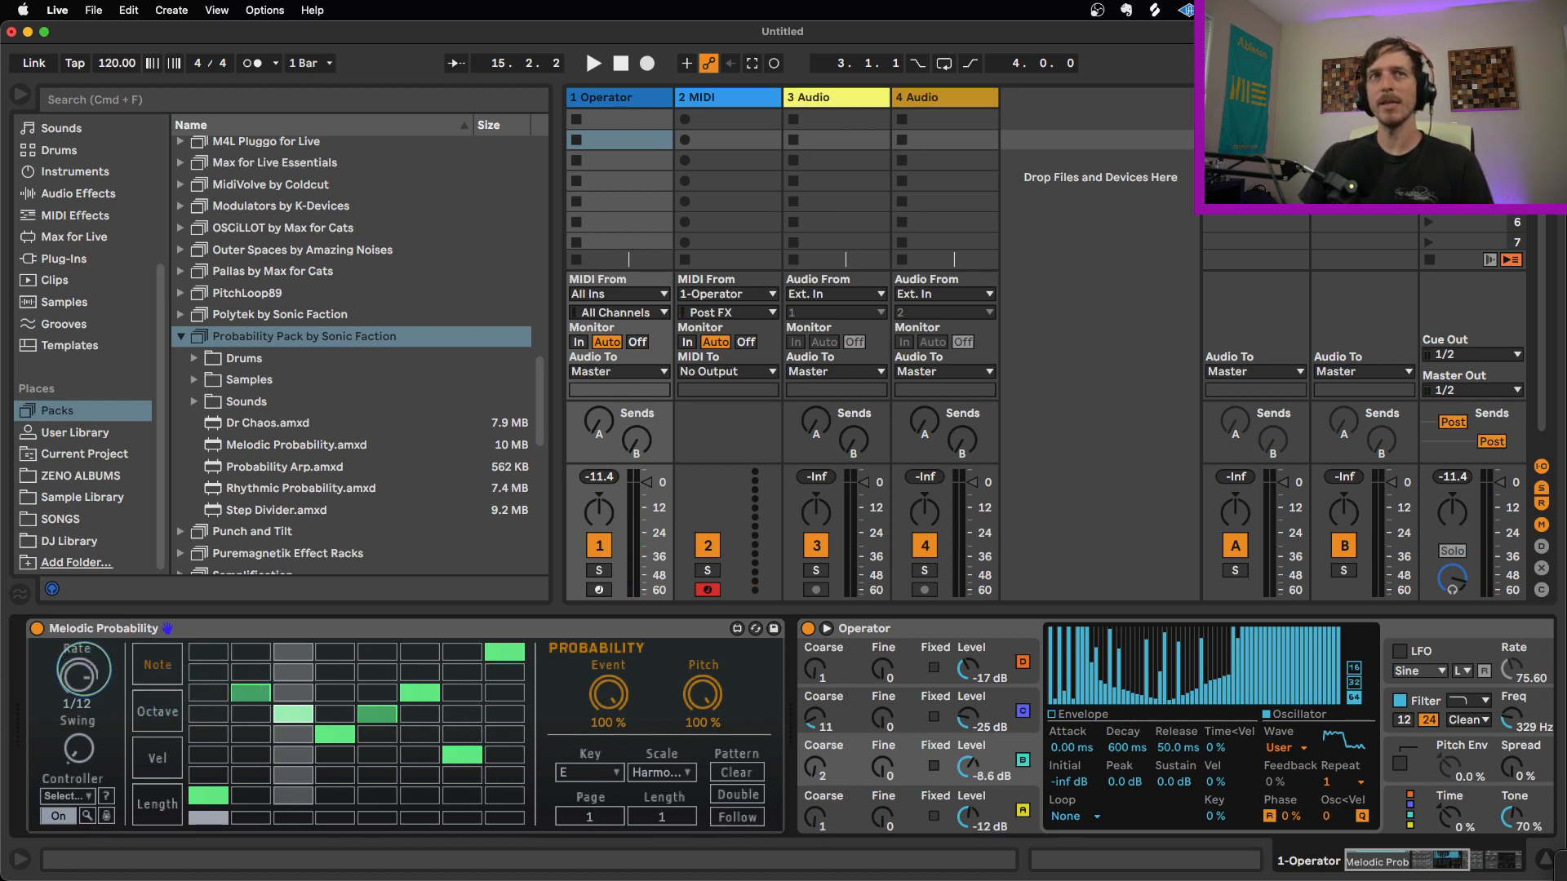
pyautogui.press('space')
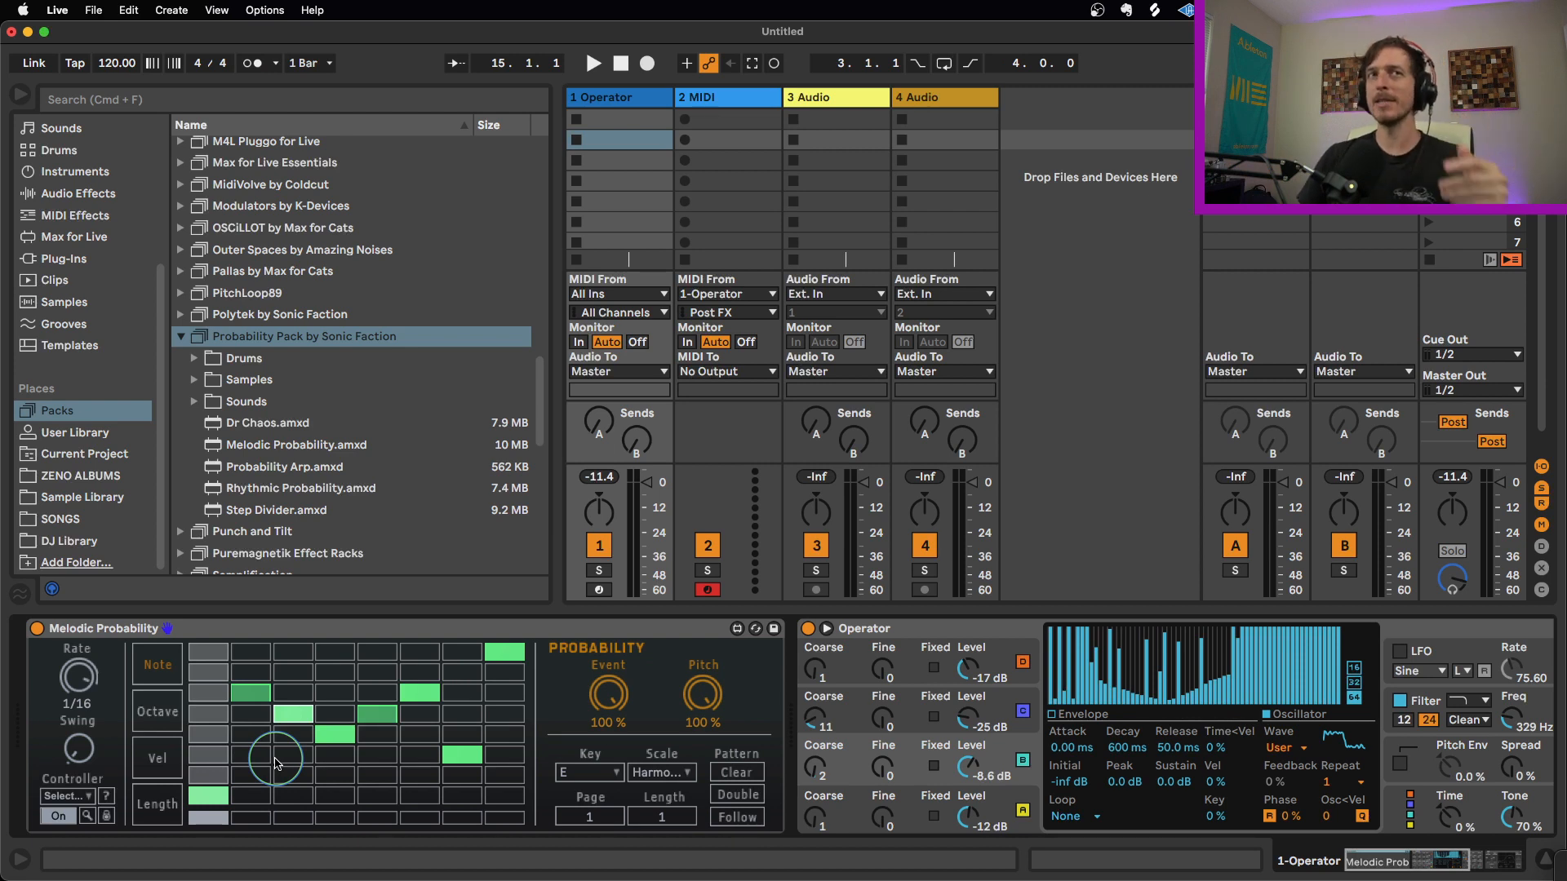
# Step: Shift steps one and four down one octave and steps three and seven up one octave, and audition the result
pyautogui.click(154, 717)
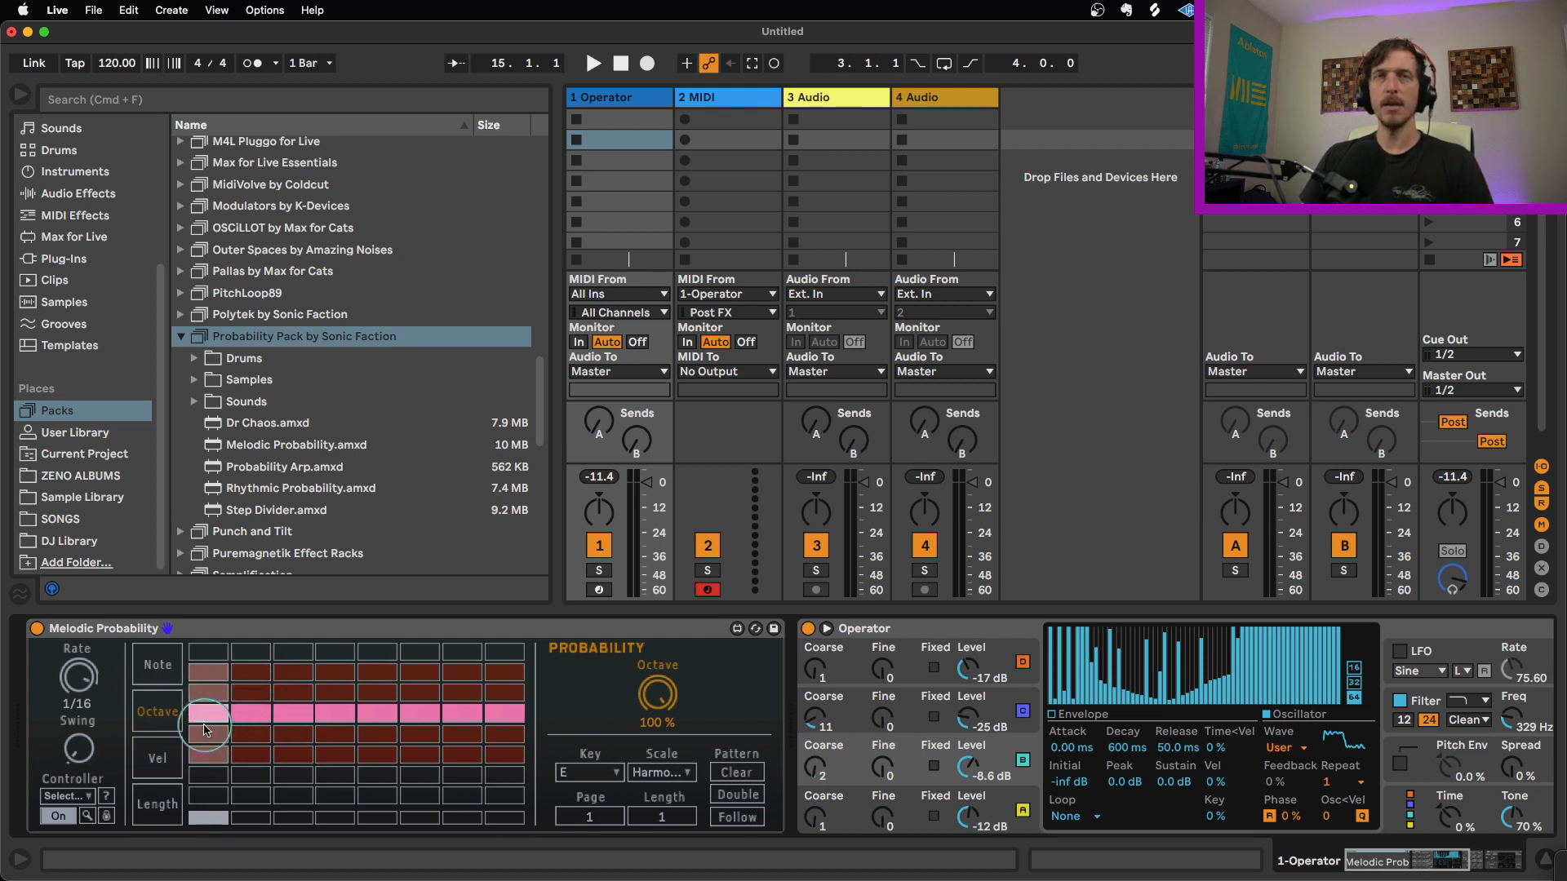
pyautogui.click(207, 731)
pyautogui.click(292, 692)
pyautogui.click(334, 734)
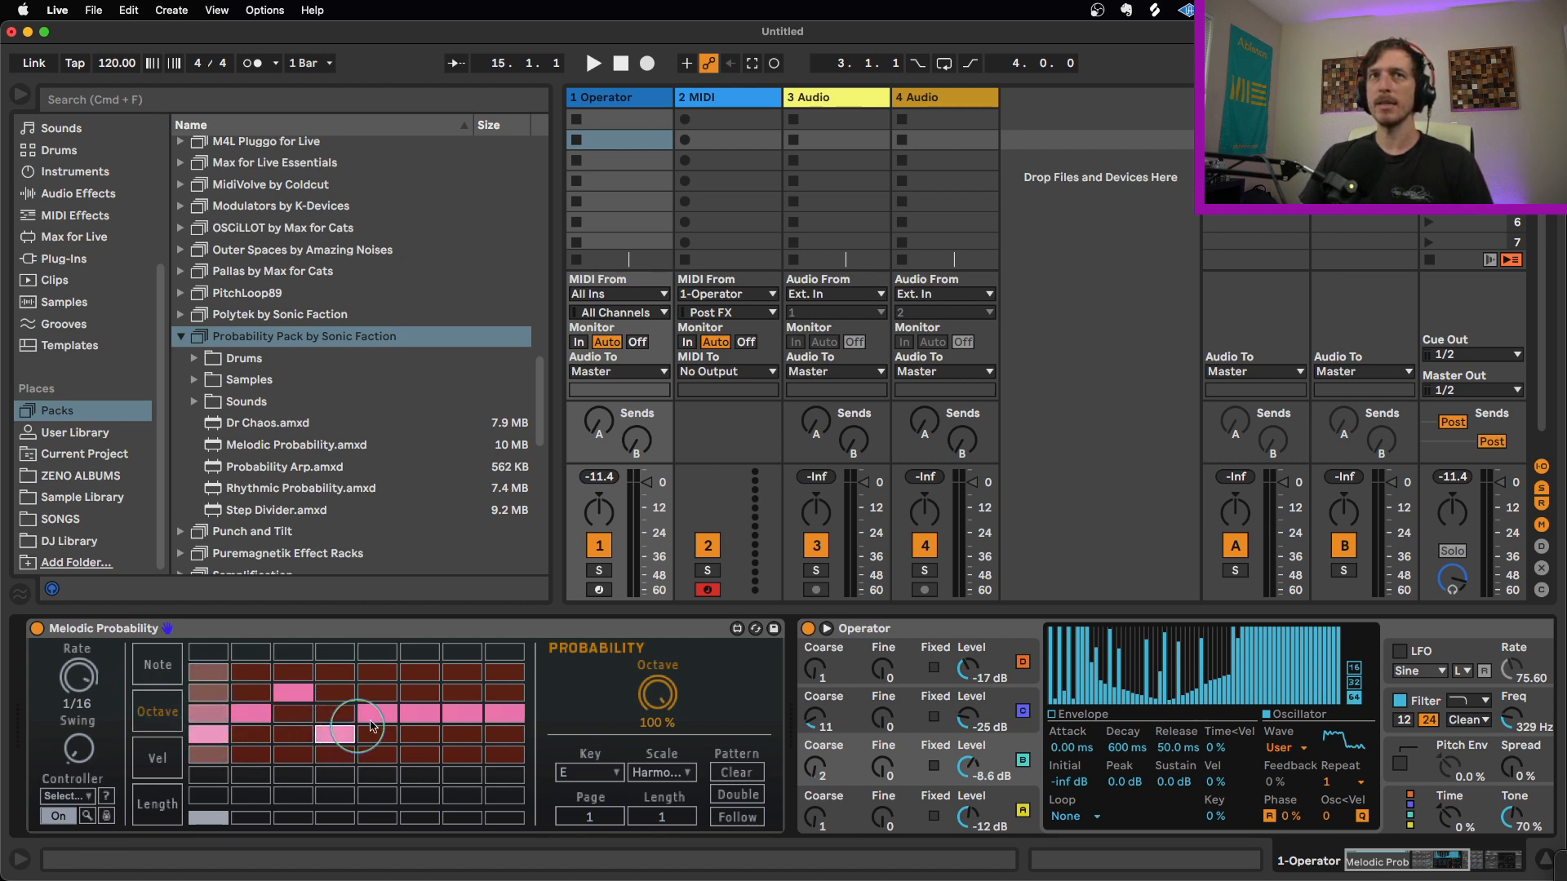
pyautogui.click(467, 699)
pyautogui.press('space')
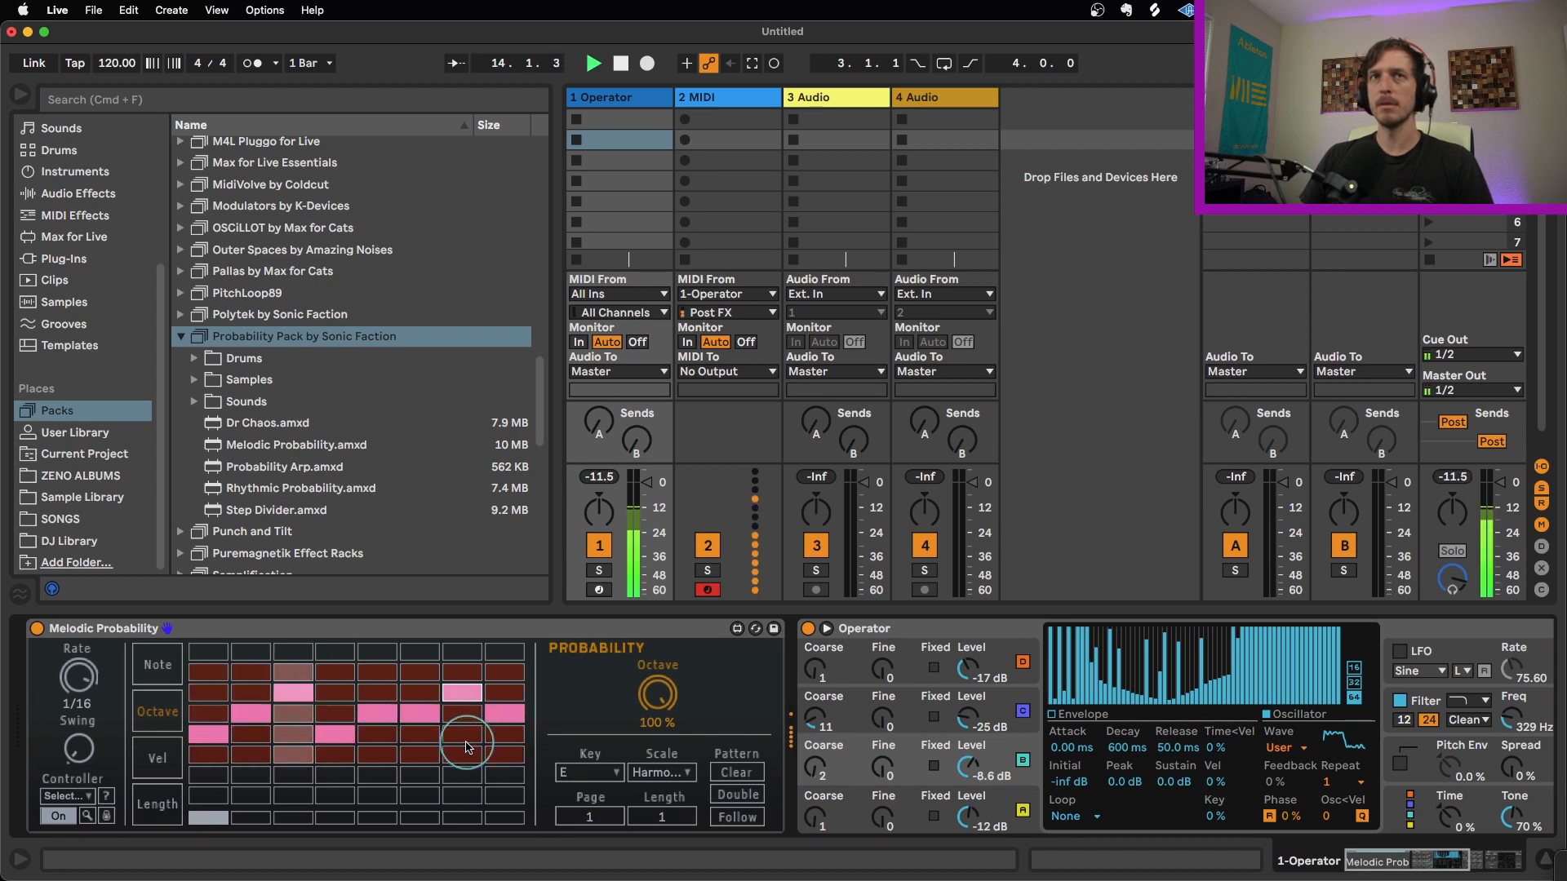
pyautogui.press('space')
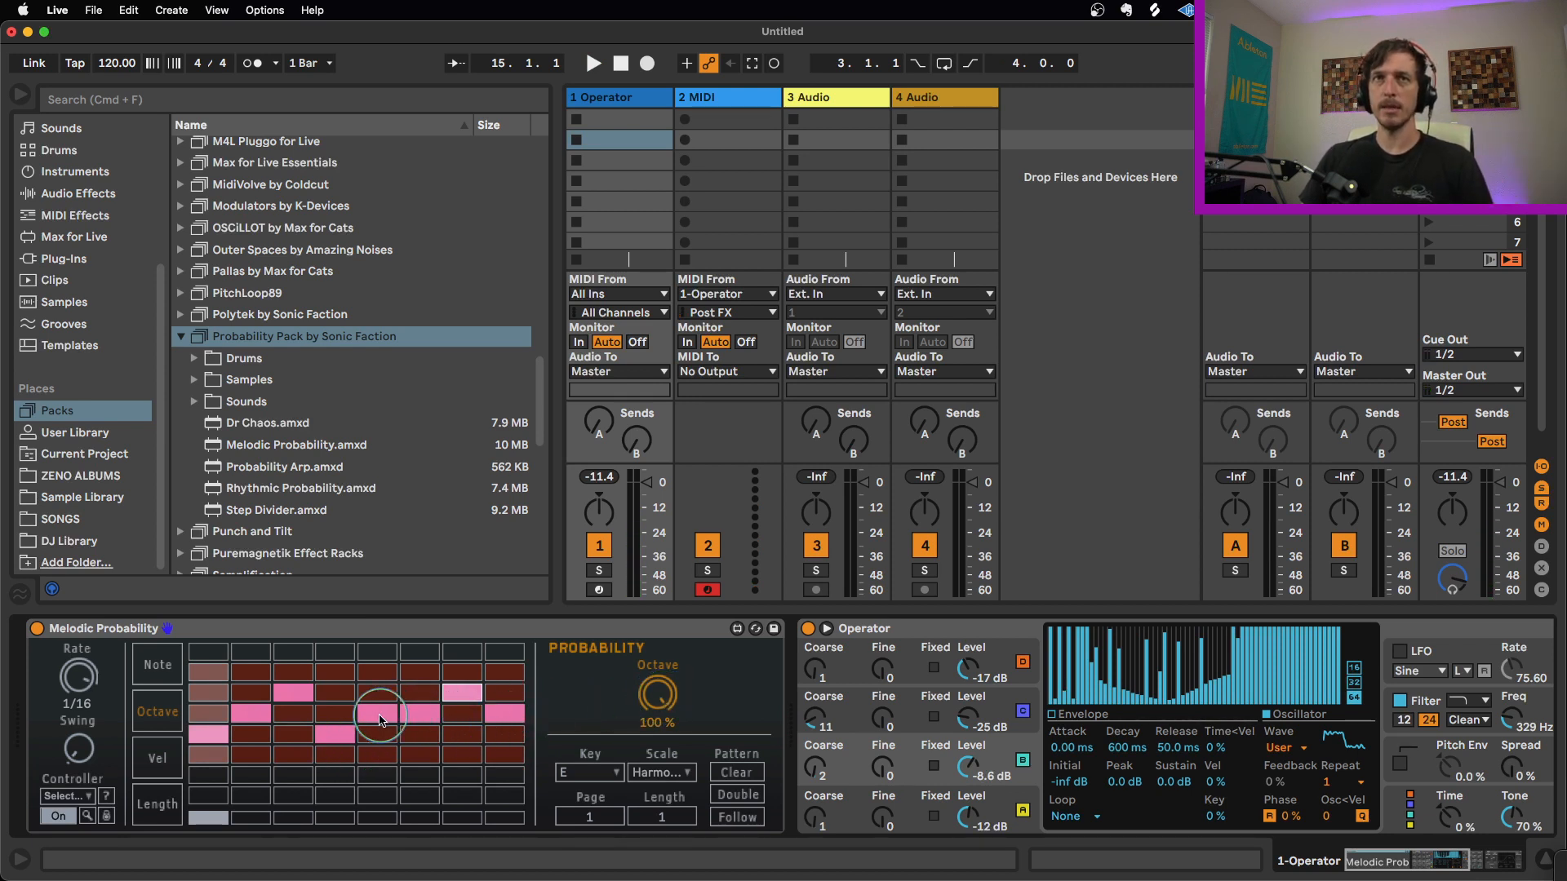
# Step: Set the Octave probability to 66.1 % for the fifth step and 72.4 % for the second step
pyautogui.click(380, 720)
pyautogui.moveTo(658, 698); pyautogui.dragTo(661, 703)
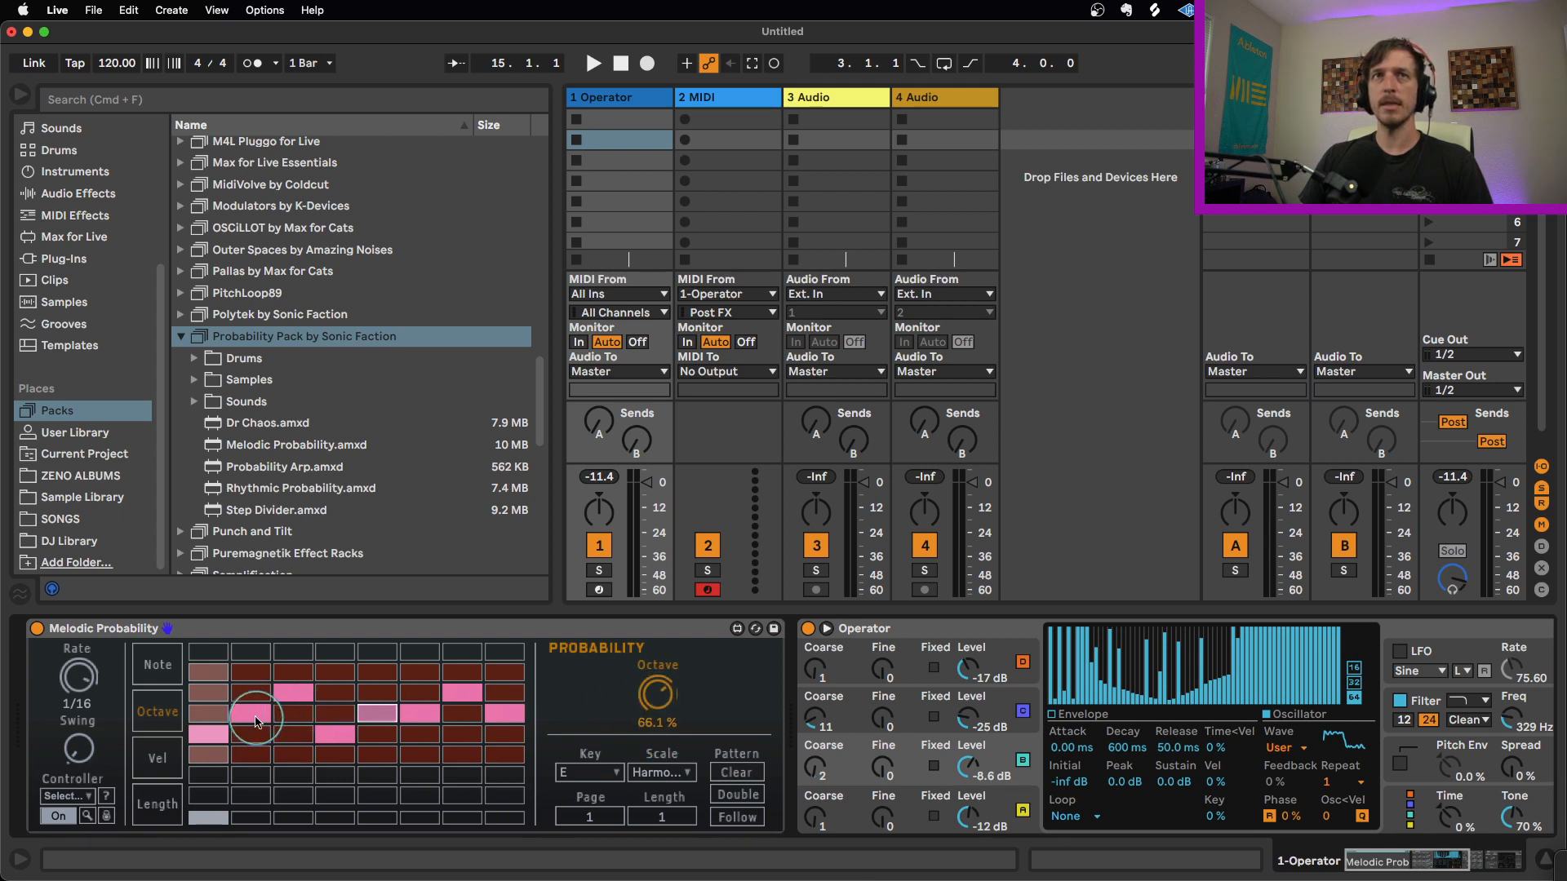
pyautogui.click(258, 718)
pyautogui.moveTo(657, 696); pyautogui.dragTo(657, 723)
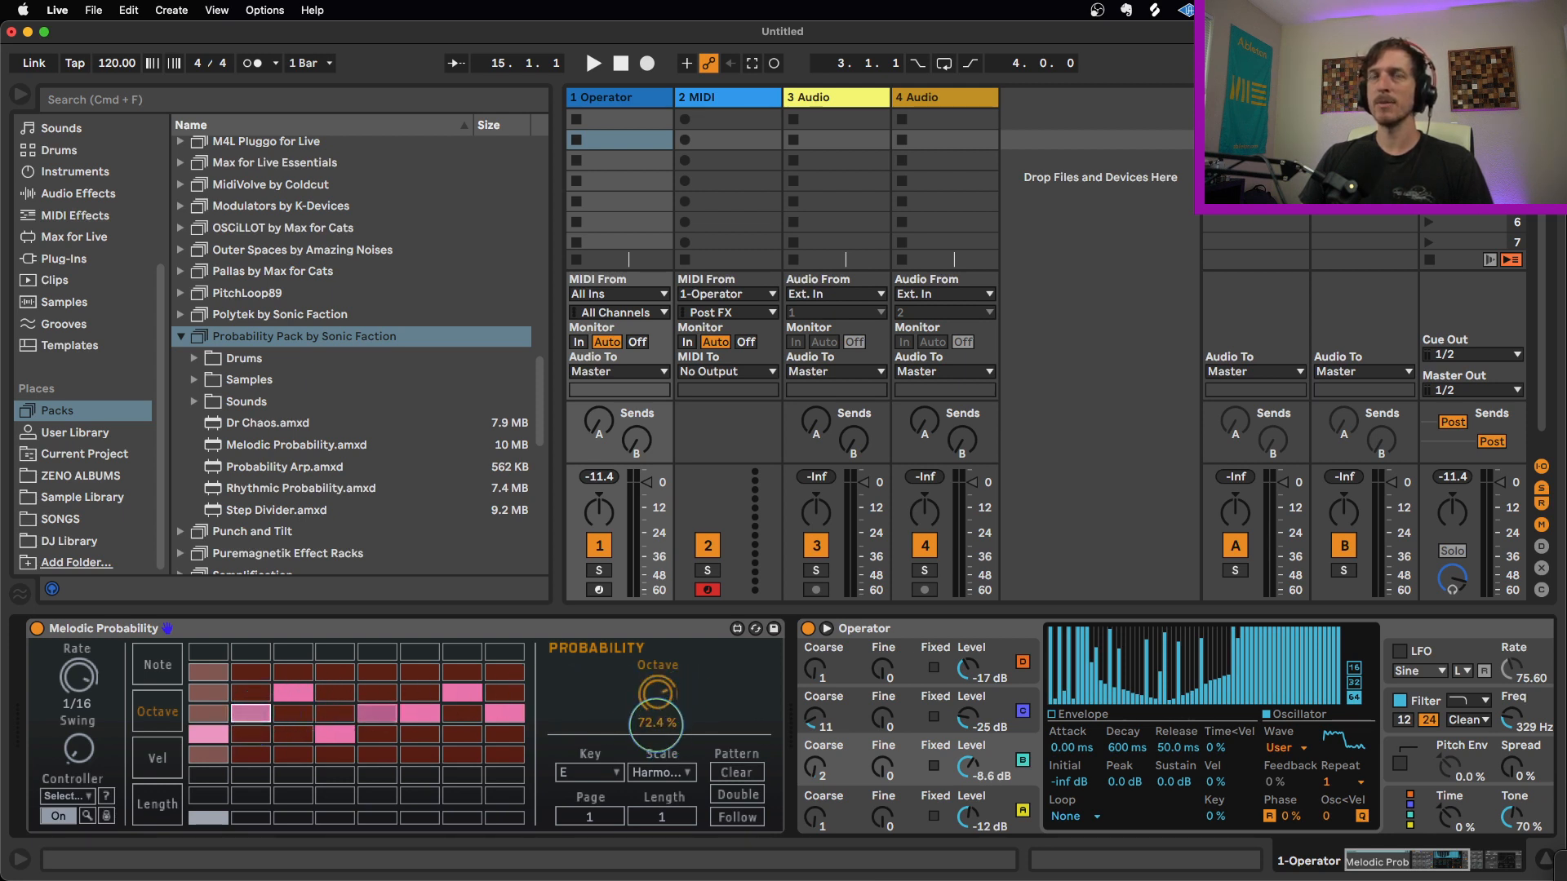
# Step: During playback, shift the last step down one octave and set its Octave probability to 78.0 %
pyautogui.press('space')
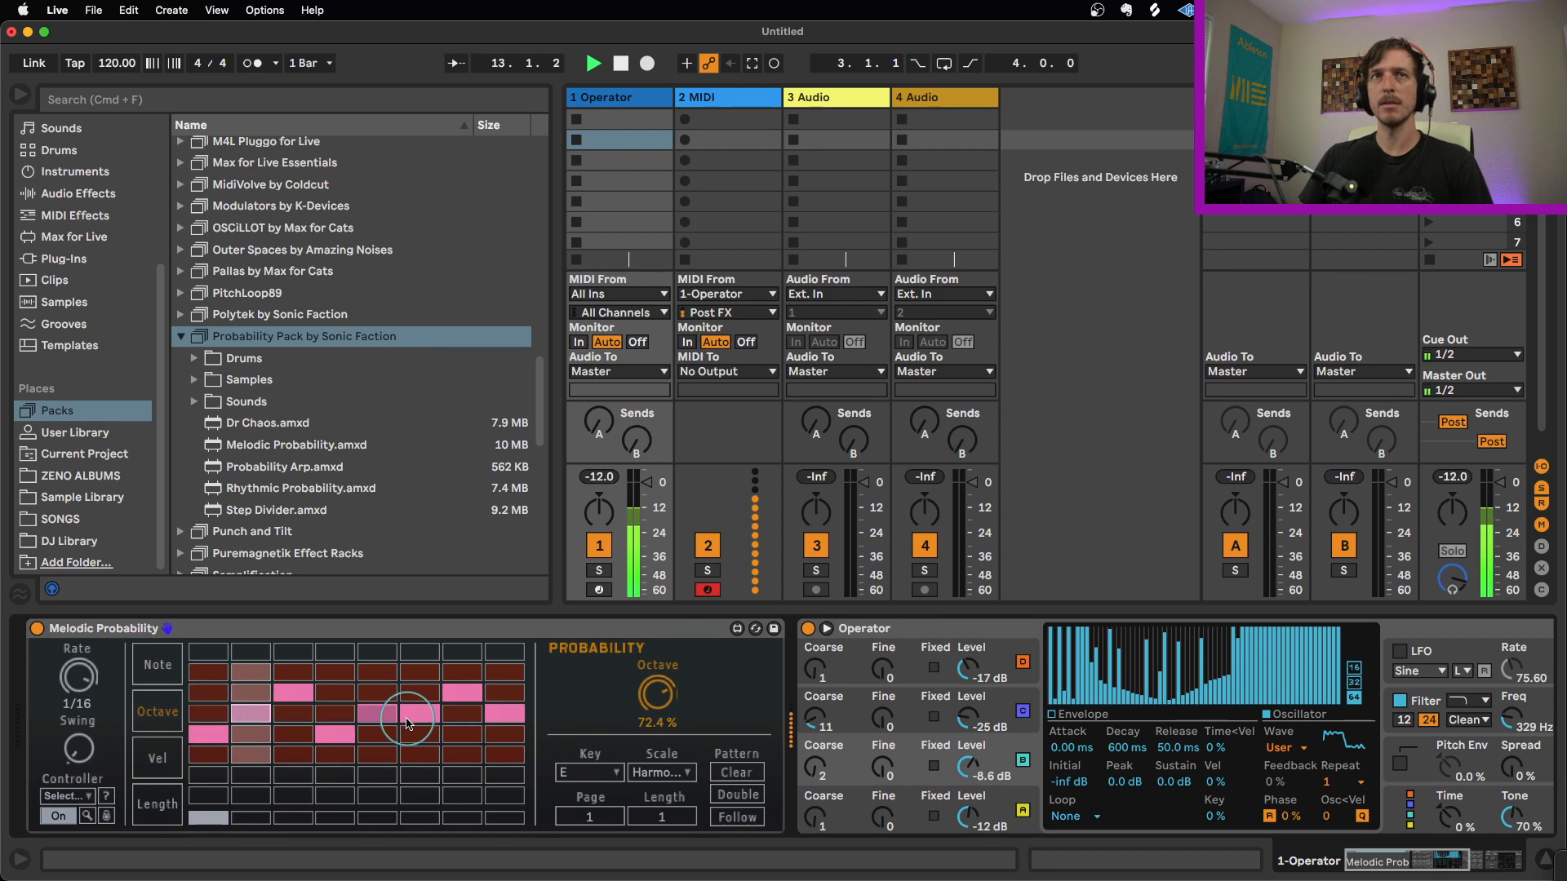
pyautogui.click(512, 735)
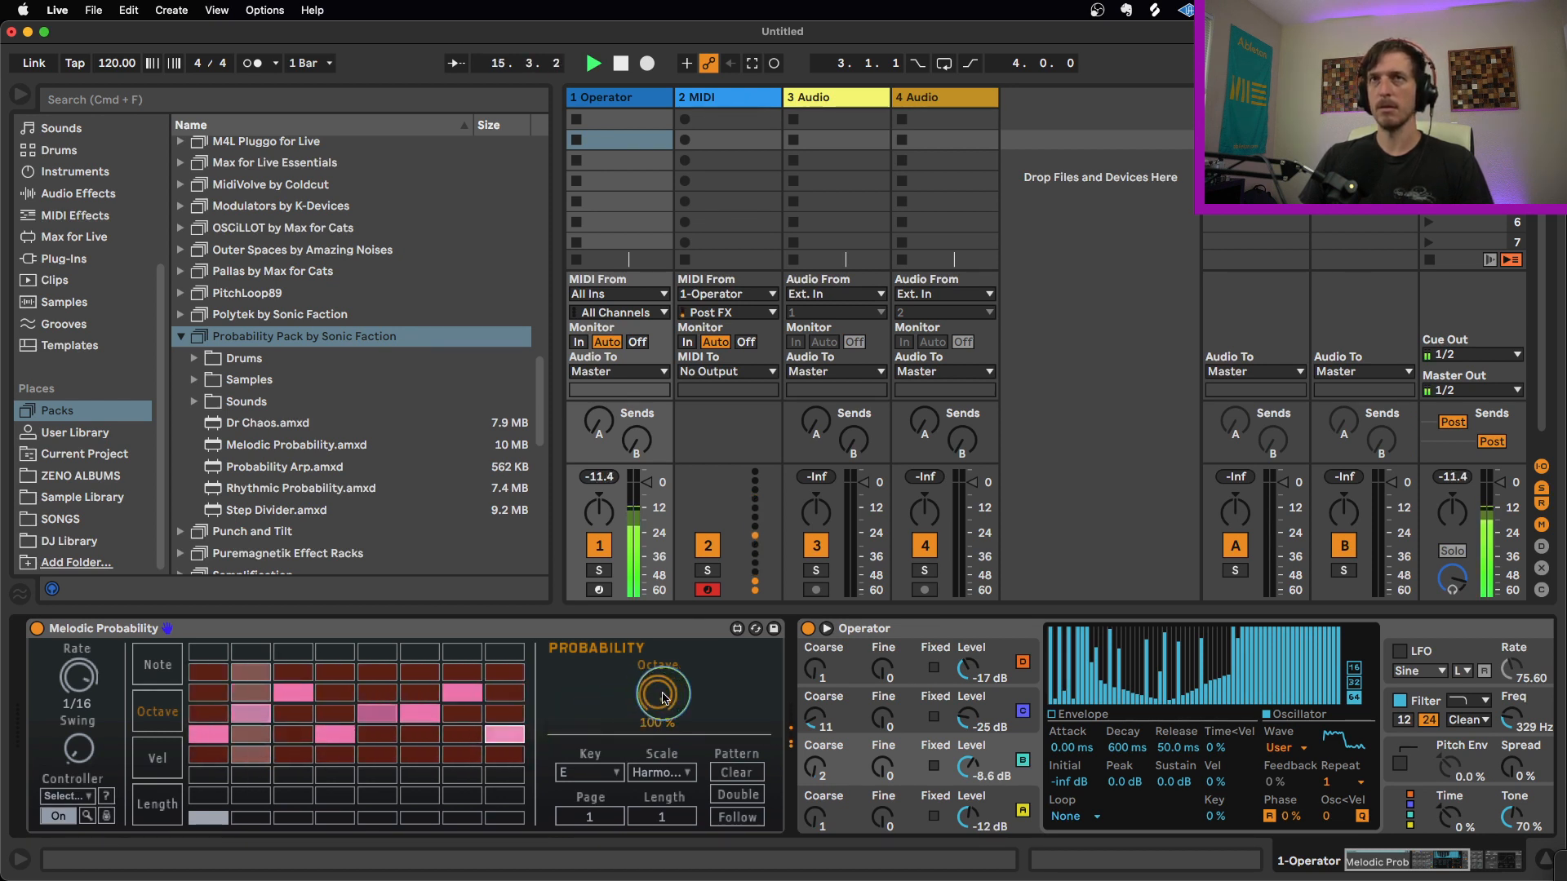
pyautogui.moveTo(658, 695); pyautogui.dragTo(658, 713)
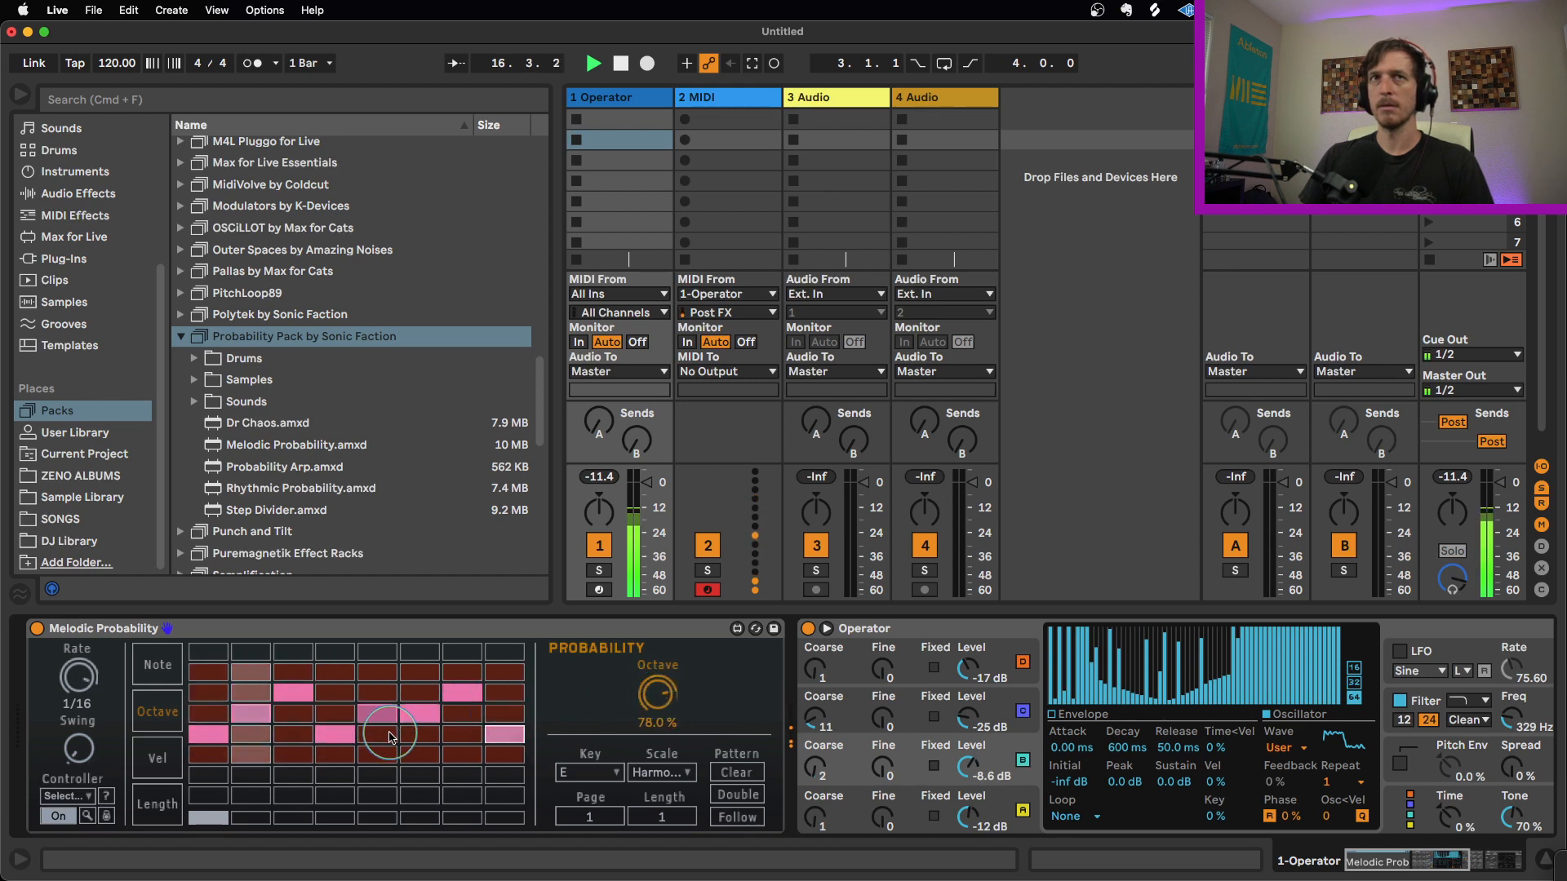
pyautogui.press('space')
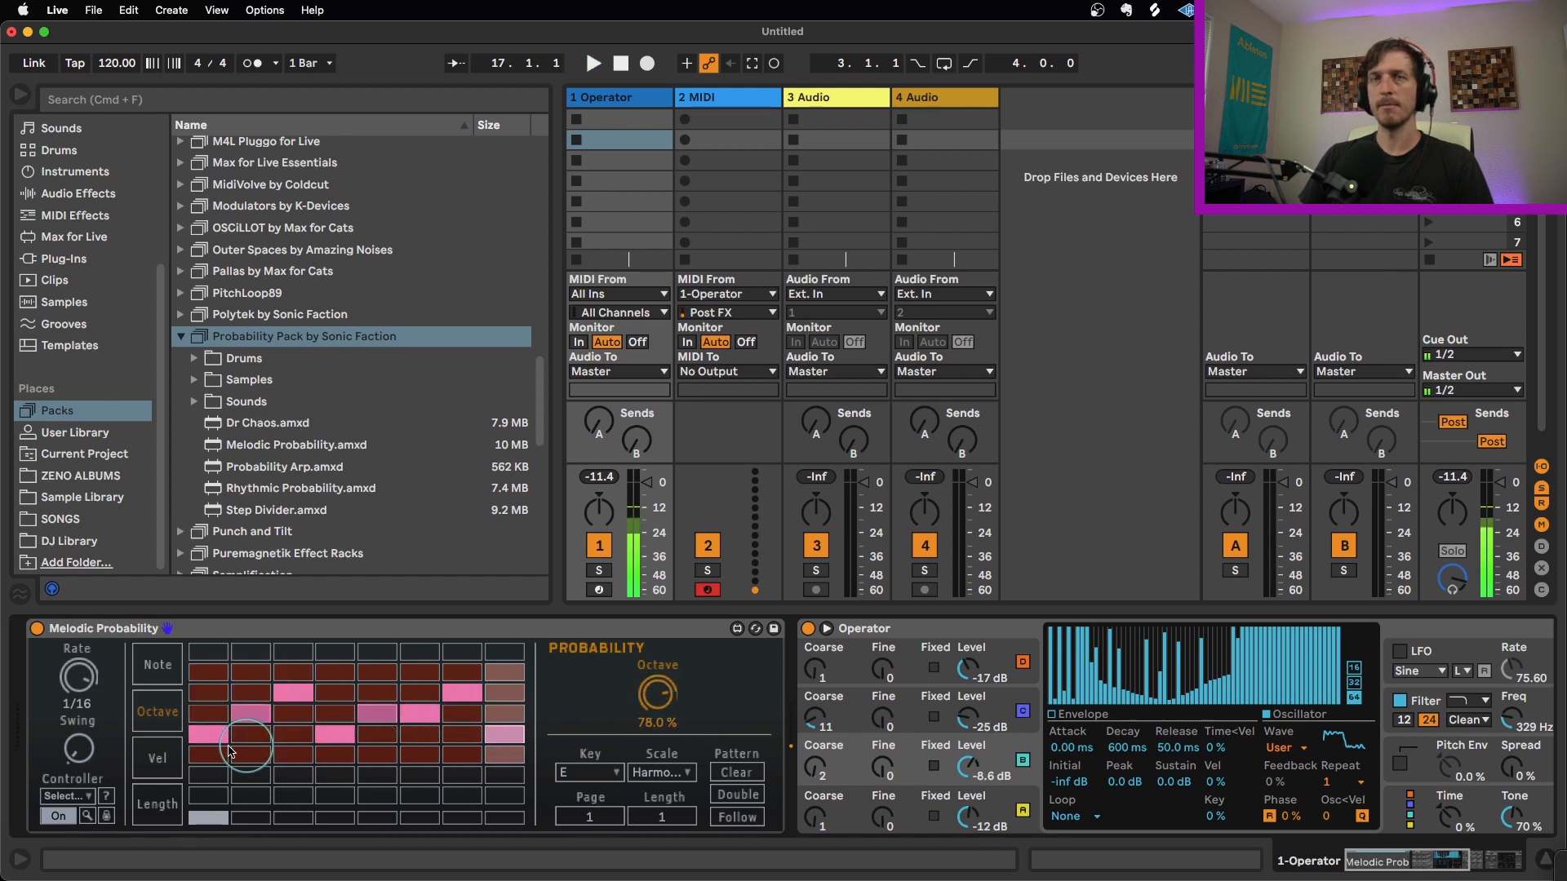
# Step: Draw varied velocities across the eight steps and set the Velocity probability to about 73 %
pyautogui.click(159, 758)
pyautogui.moveTo(233, 725)
pyautogui.mouseDown()
pyautogui.moveTo(217, 714)
pyautogui.moveTo(285, 730)
pyautogui.moveTo(478, 684)
pyautogui.moveTo(505, 712)
pyautogui.mouseUp()
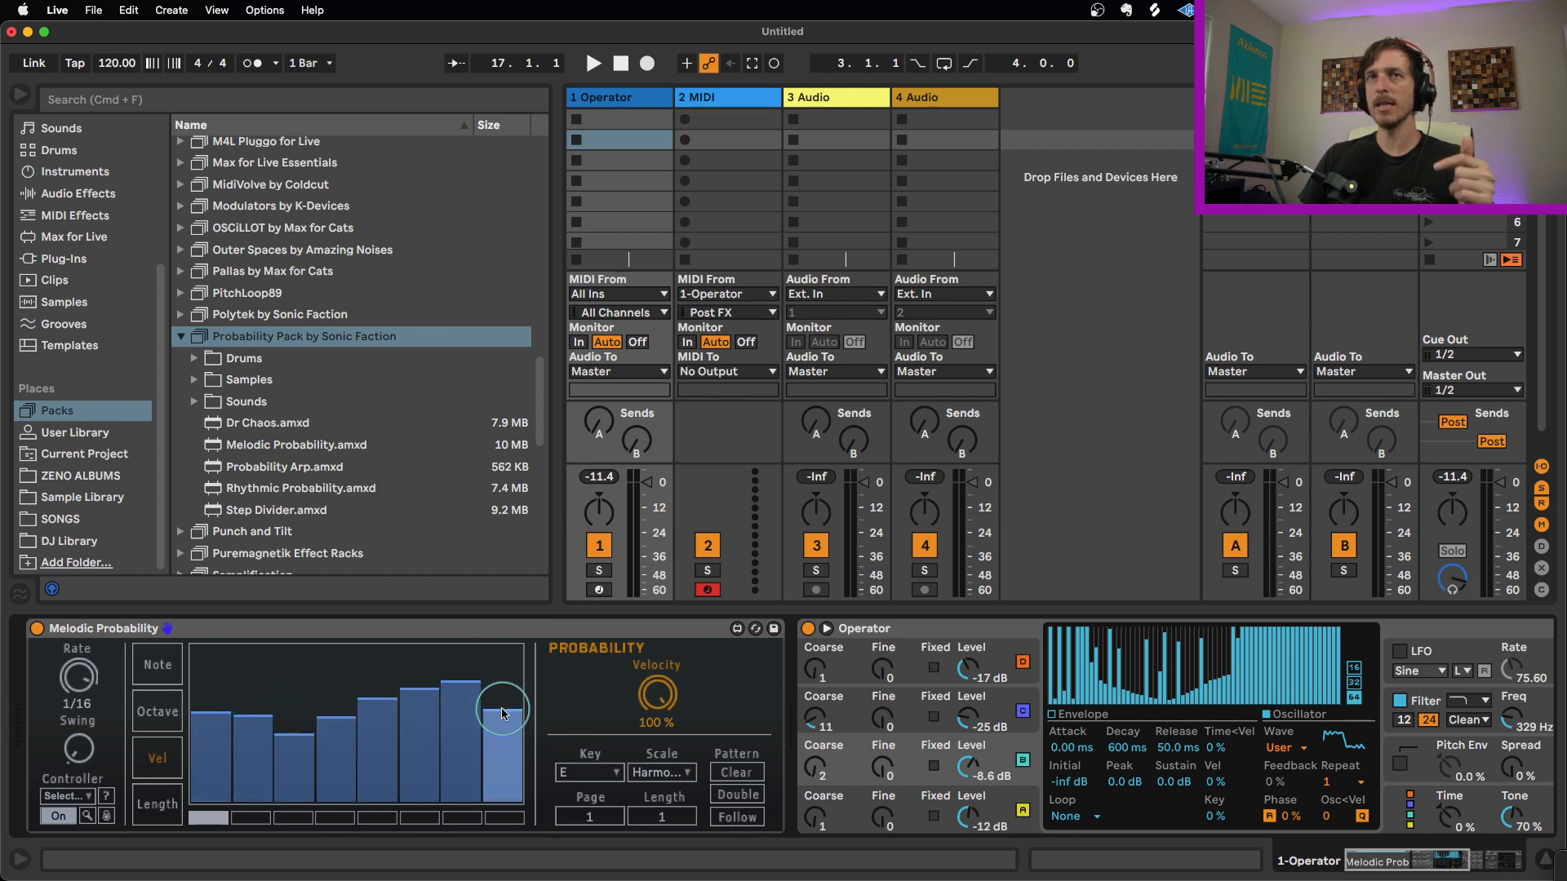
pyautogui.moveTo(653, 698); pyautogui.dragTo(649, 699)
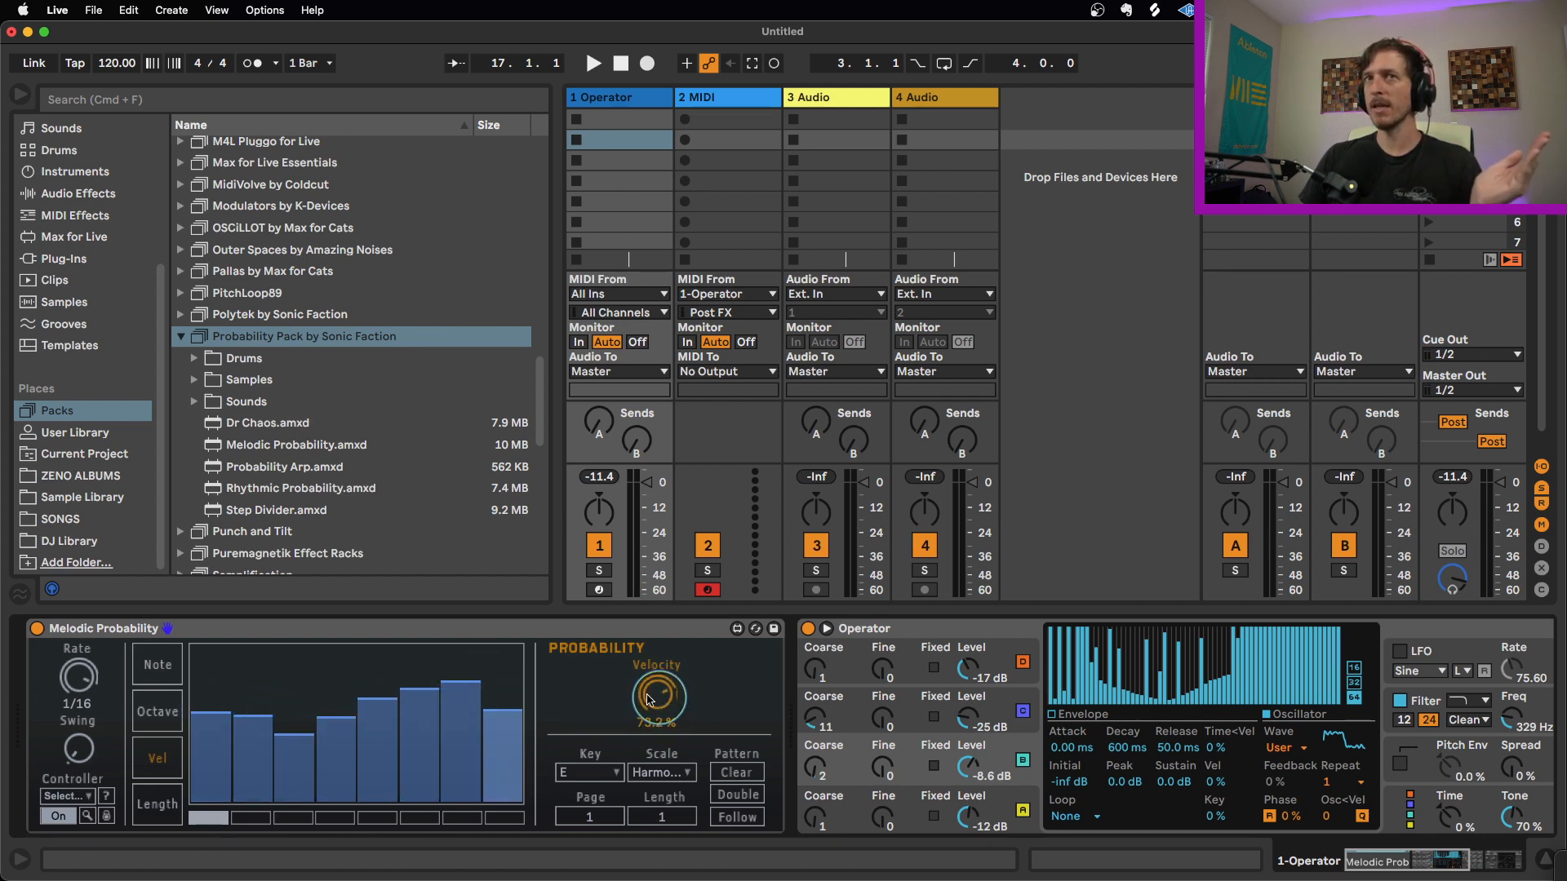
# Step: Draw varied note lengths across the steps and set the Length probability to 60.6 %
pyautogui.click(137, 806)
pyautogui.moveTo(214, 722)
pyautogui.mouseDown()
pyautogui.moveTo(262, 729)
pyautogui.moveTo(300, 702)
pyautogui.moveTo(347, 729)
pyautogui.moveTo(393, 726)
pyautogui.moveTo(448, 701)
pyautogui.moveTo(469, 739)
pyautogui.mouseUp()
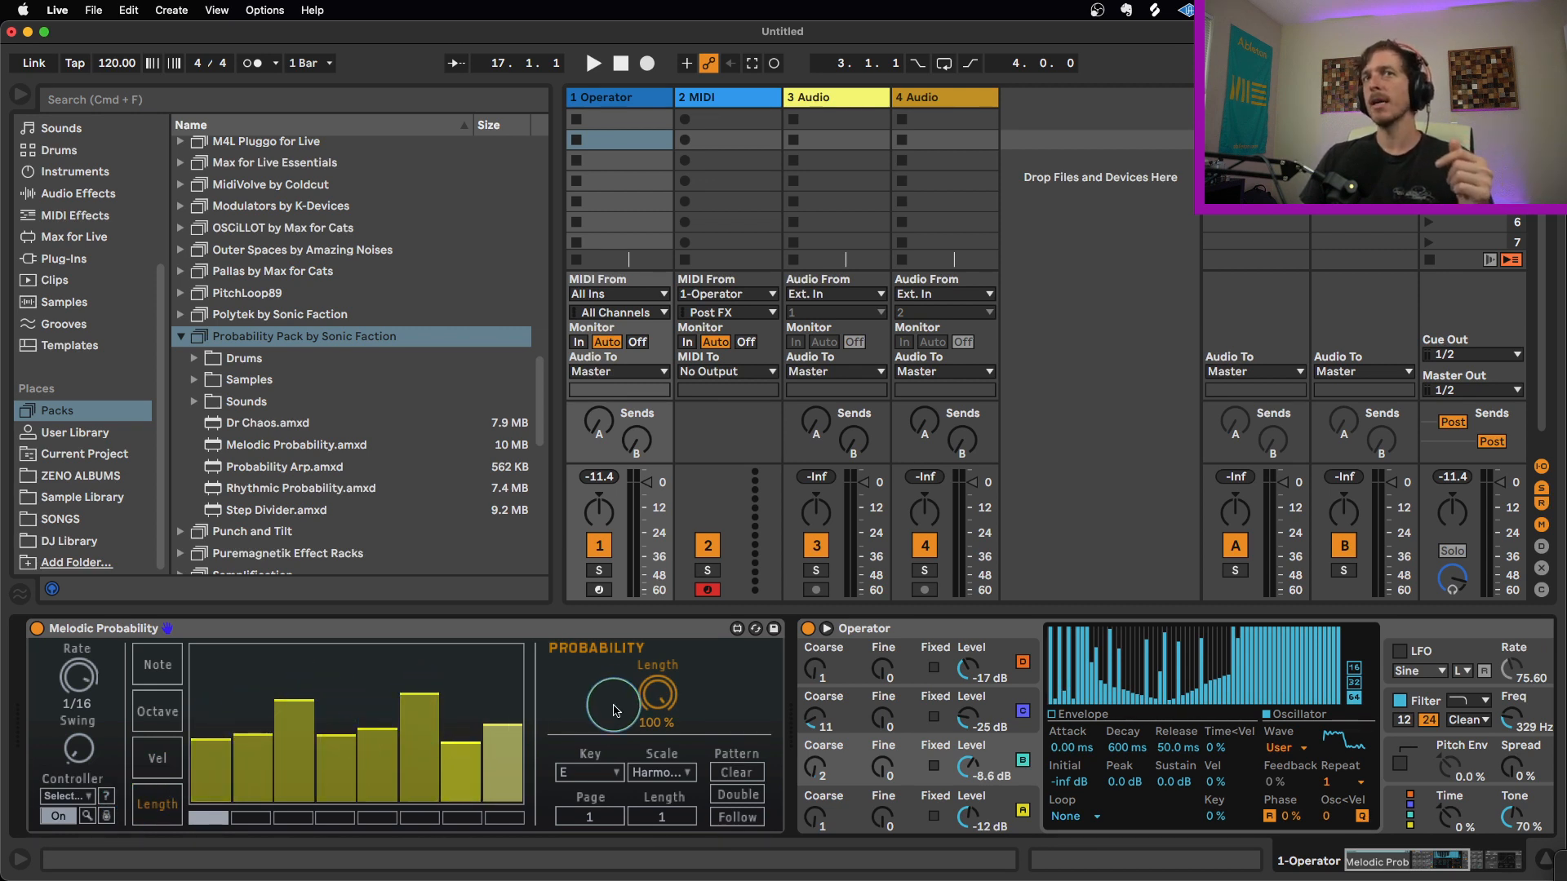
pyautogui.moveTo(660, 705); pyautogui.dragTo(660, 700)
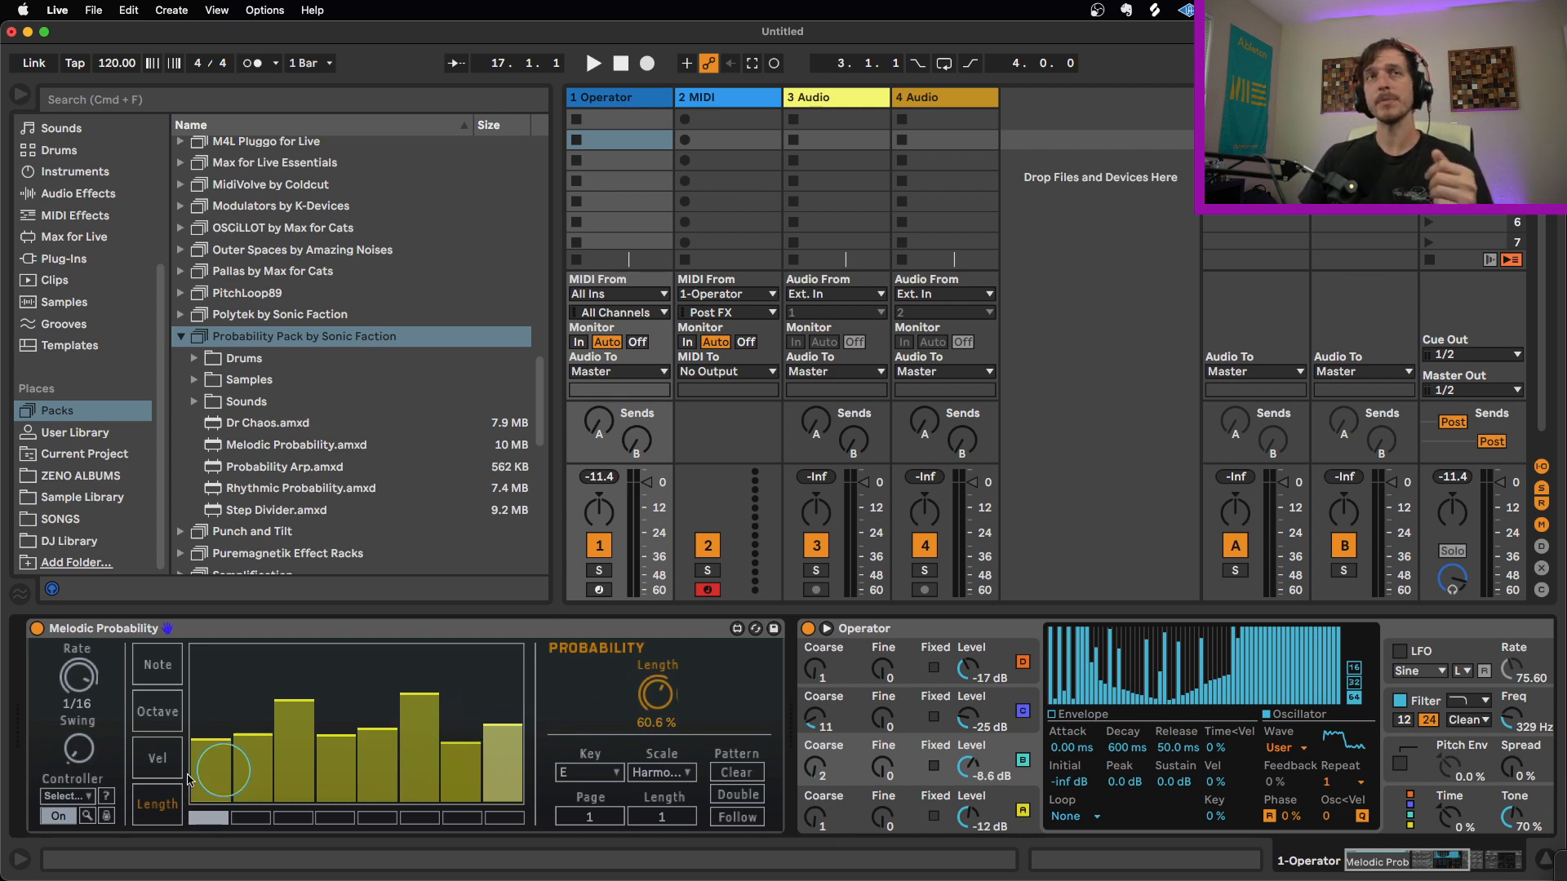
# Step: Return to the pattern's note steps and play it to audition the combined velocity, length and octave variations
pyautogui.click(162, 761)
pyautogui.click(159, 679)
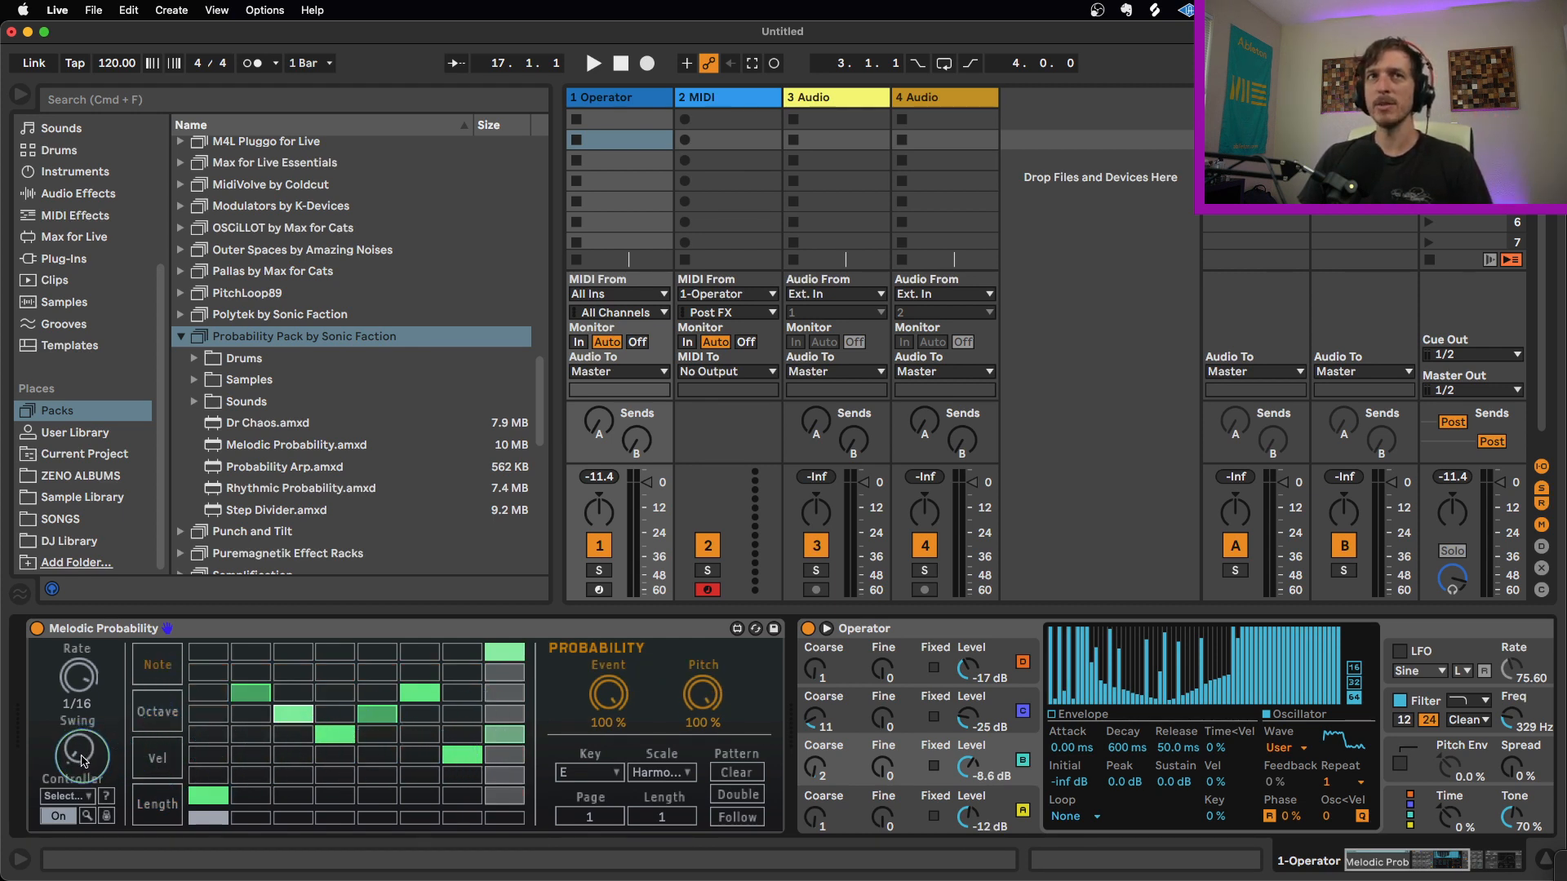
pyautogui.press('space')
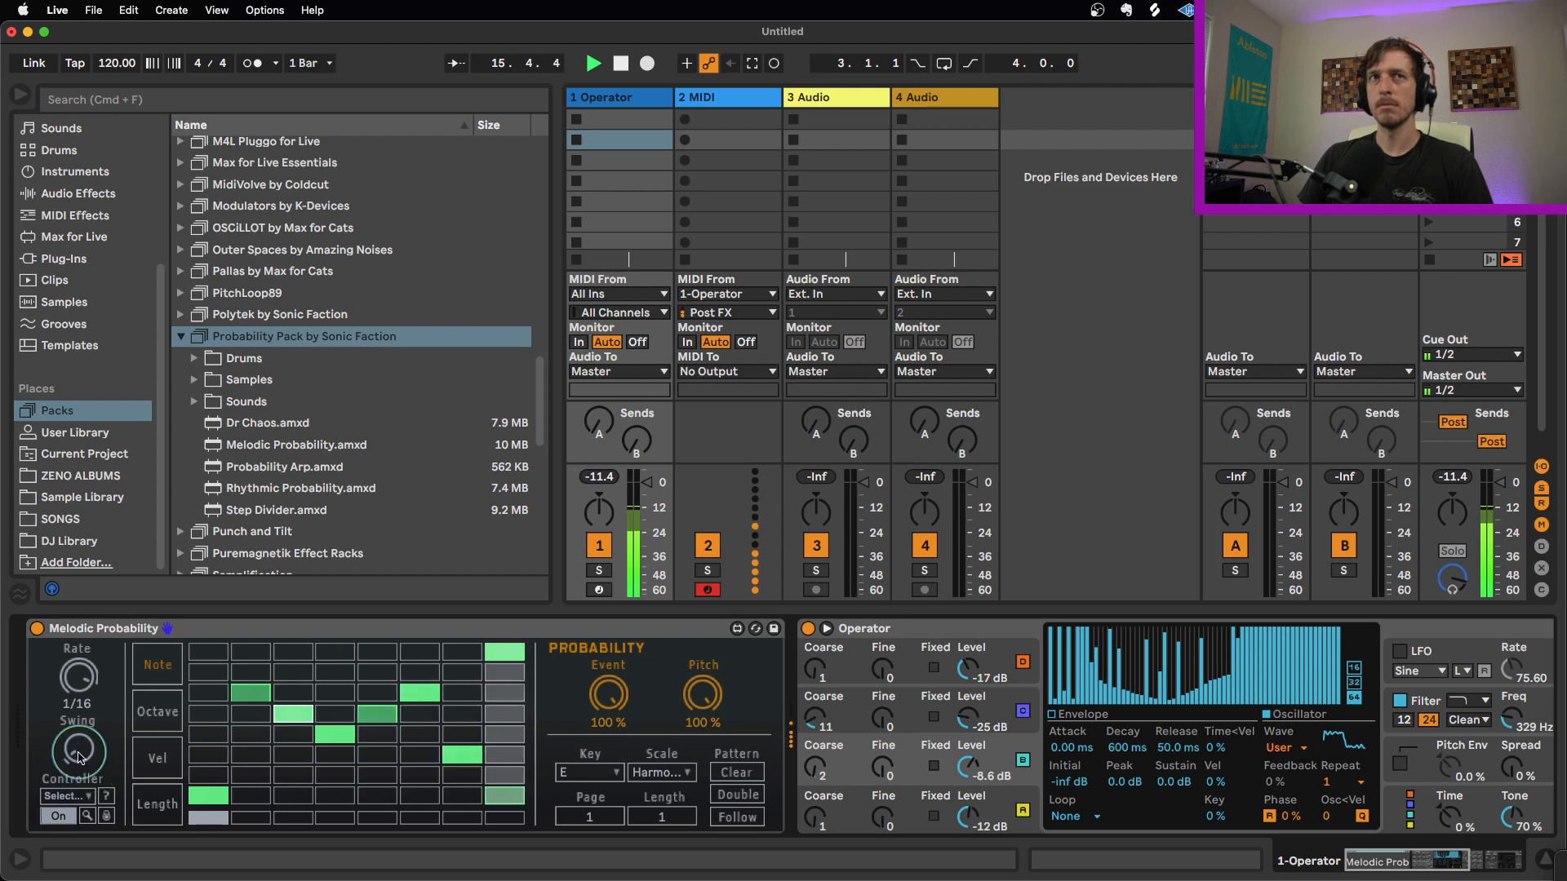
pyautogui.press('space')
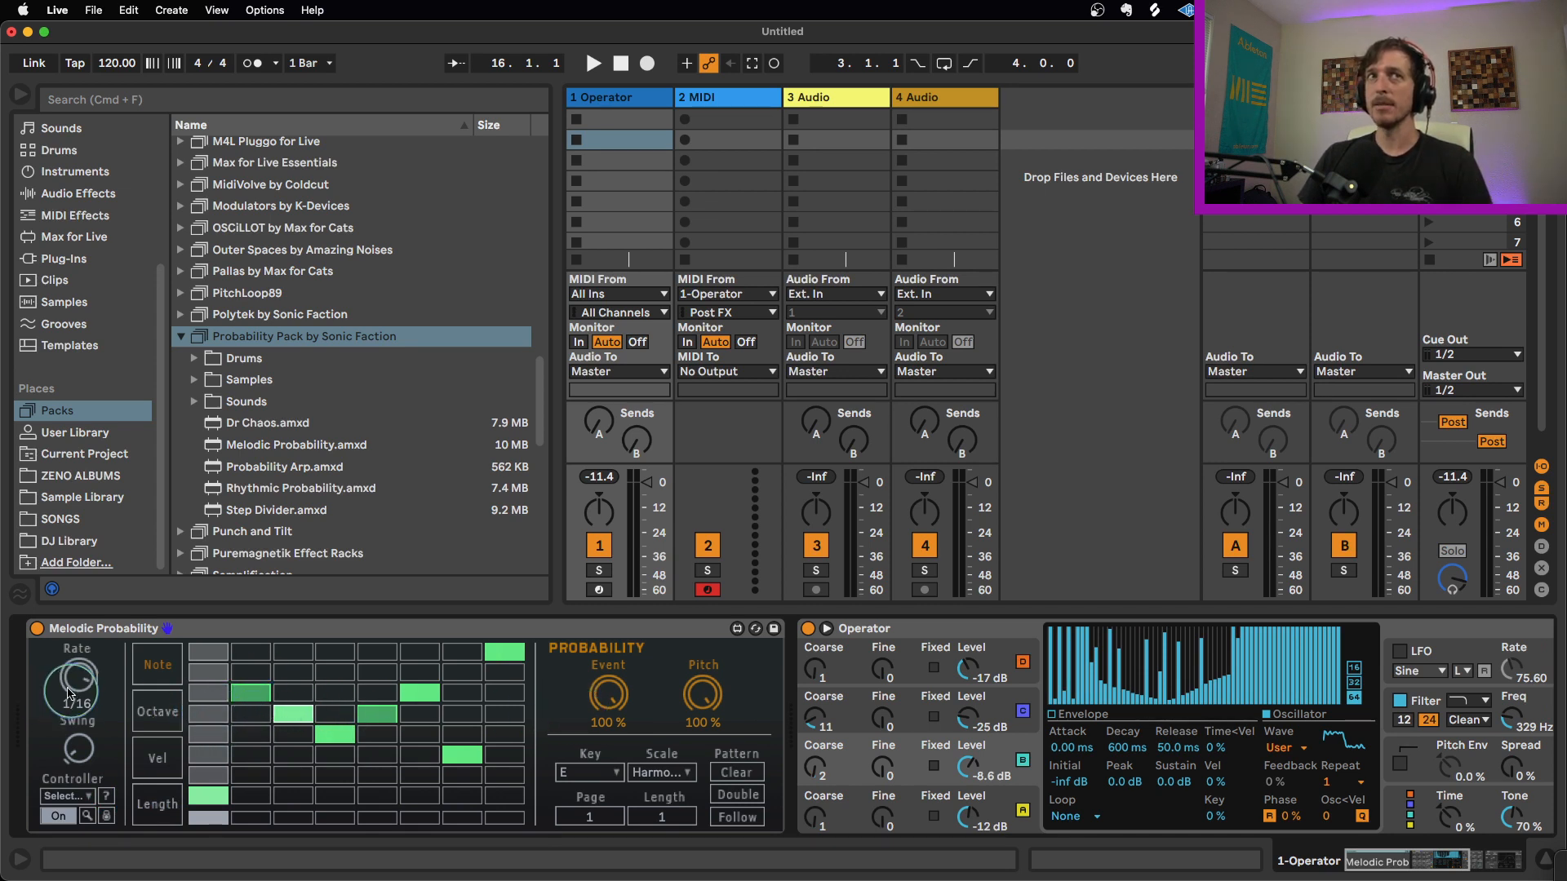
pyautogui.press('space')
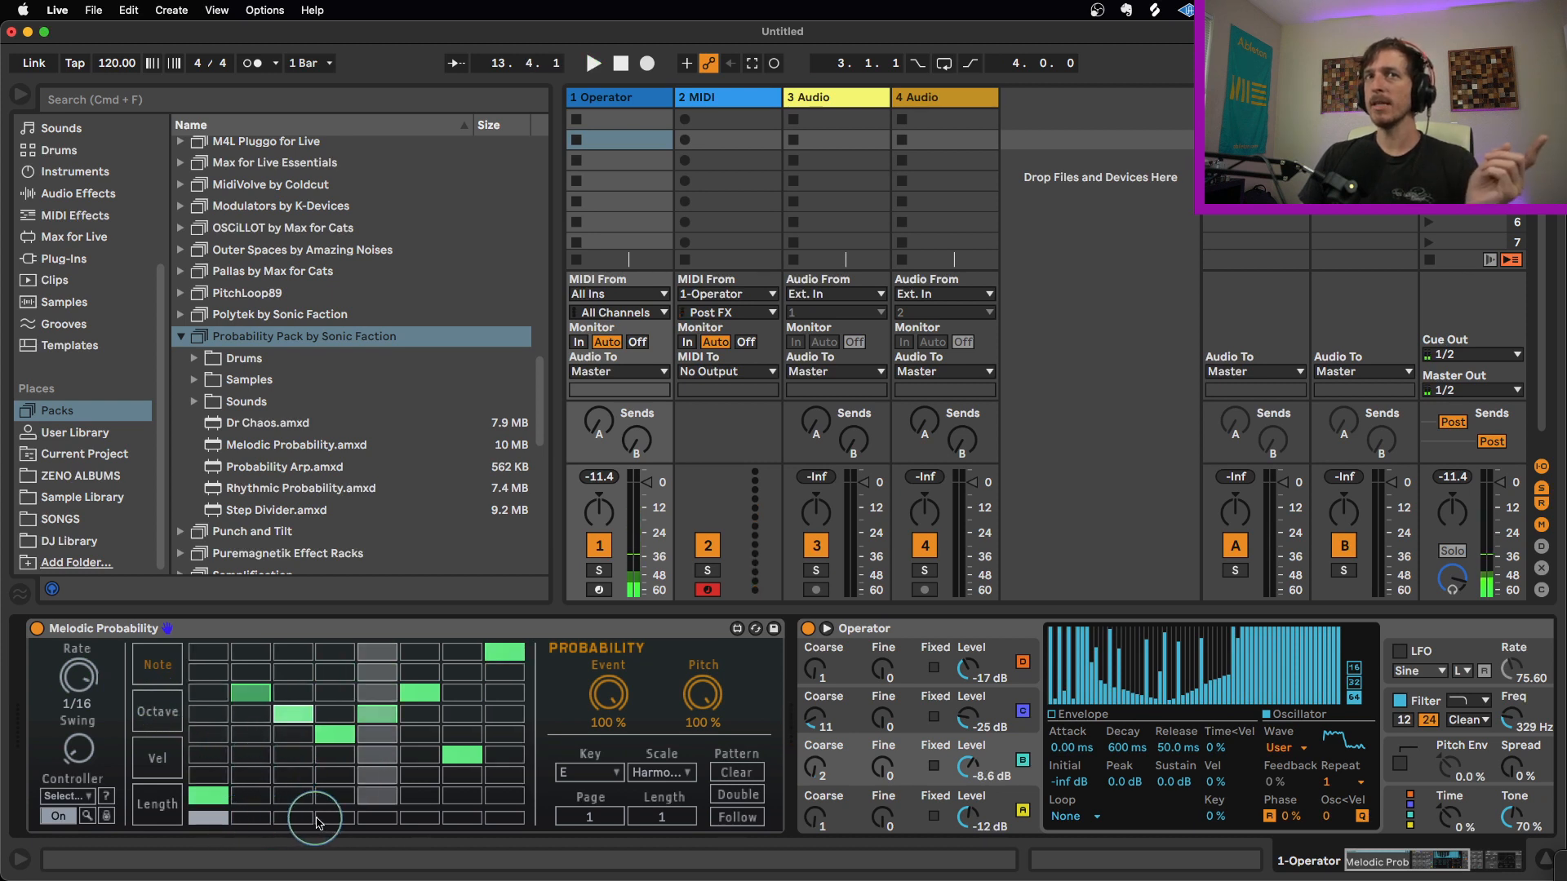
# Step: Look through the pattern pages up to page 8, and draw a scale rising one row per step on page 2
pyautogui.moveTo(239, 822); pyautogui.dragTo(491, 826)
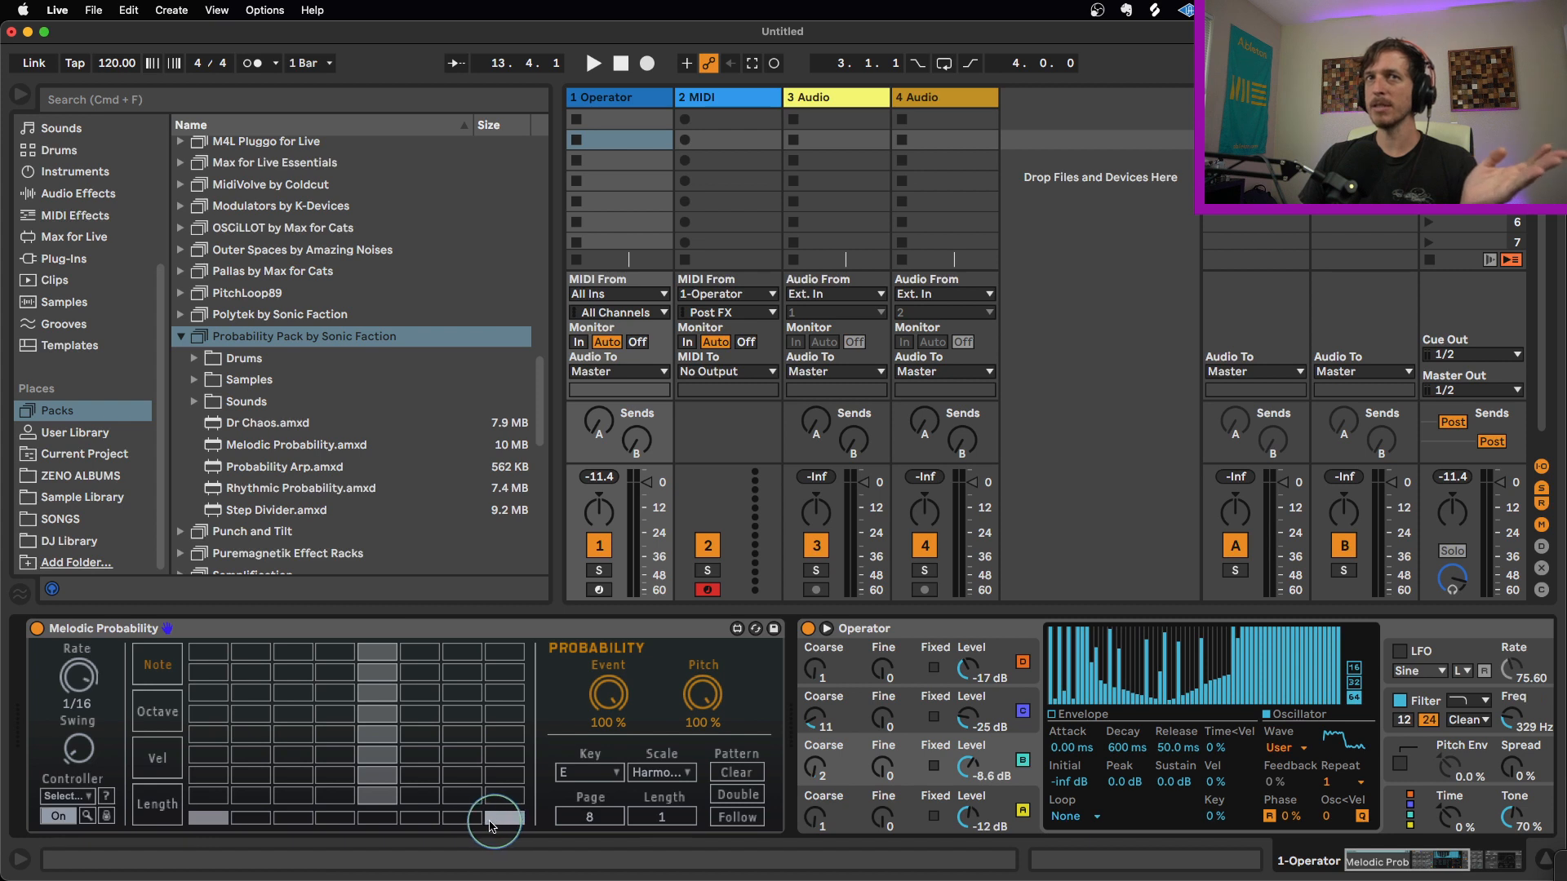
pyautogui.click(215, 823)
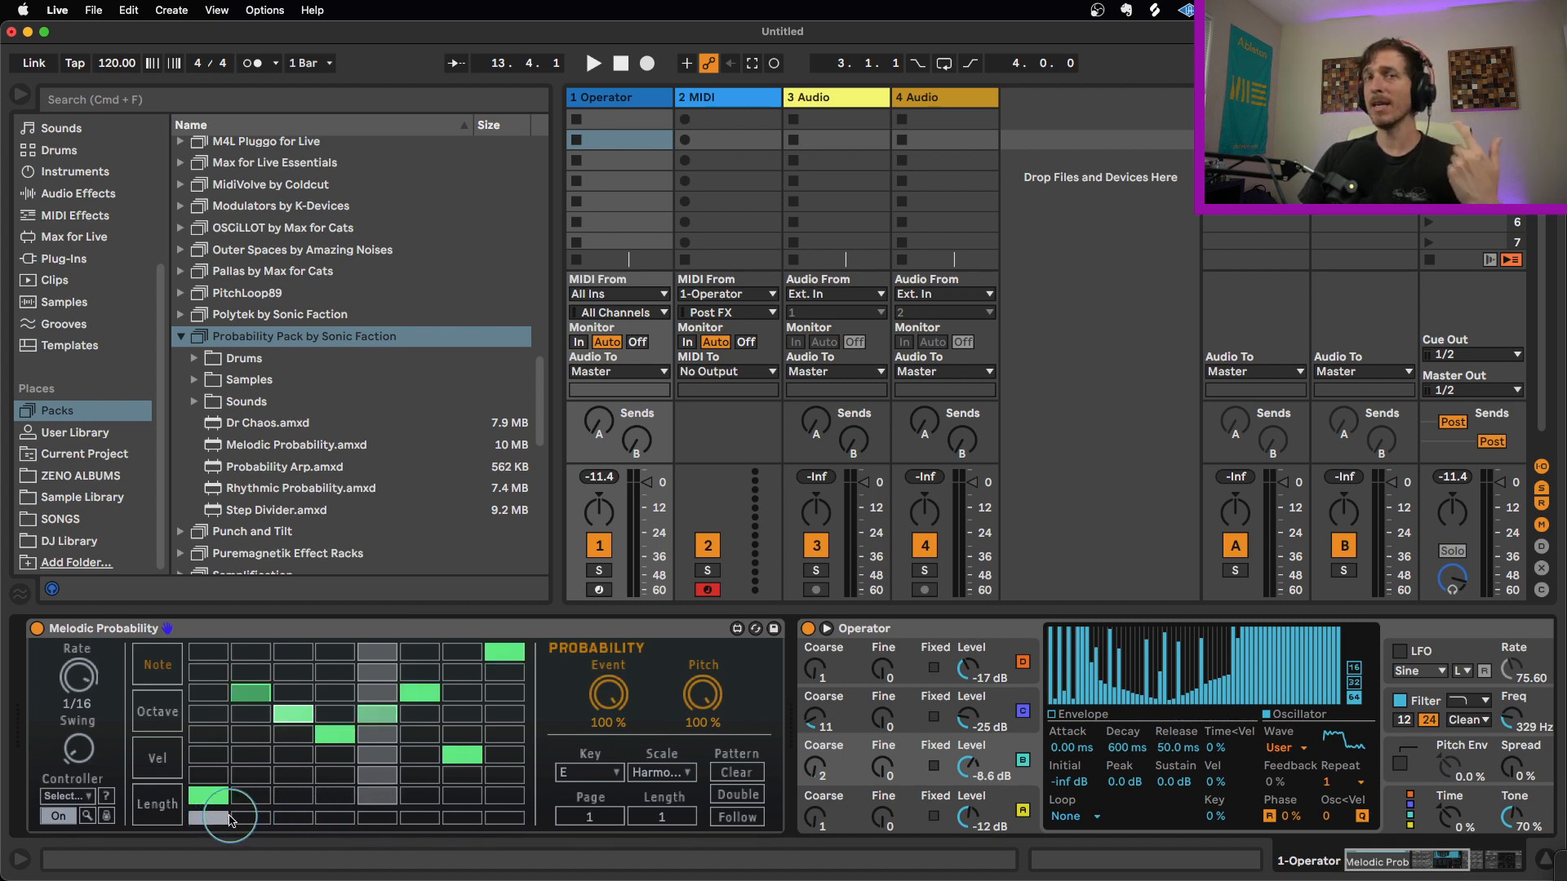
pyautogui.click(248, 820)
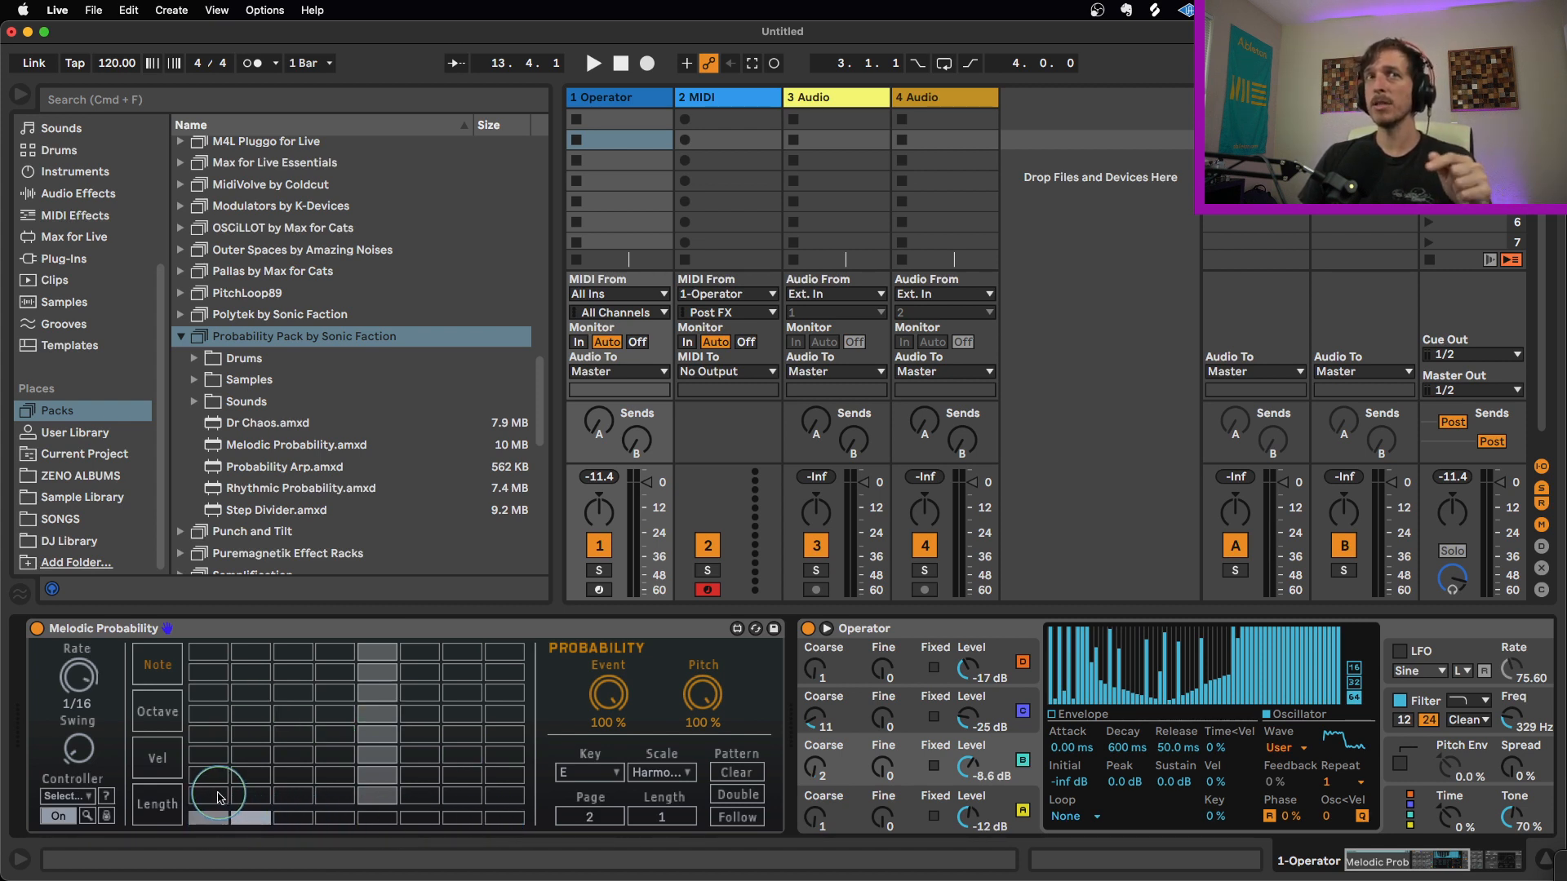
pyautogui.moveTo(219, 798)
pyautogui.mouseDown()
pyautogui.moveTo(499, 659)
pyautogui.moveTo(457, 692)
pyautogui.mouseUp()
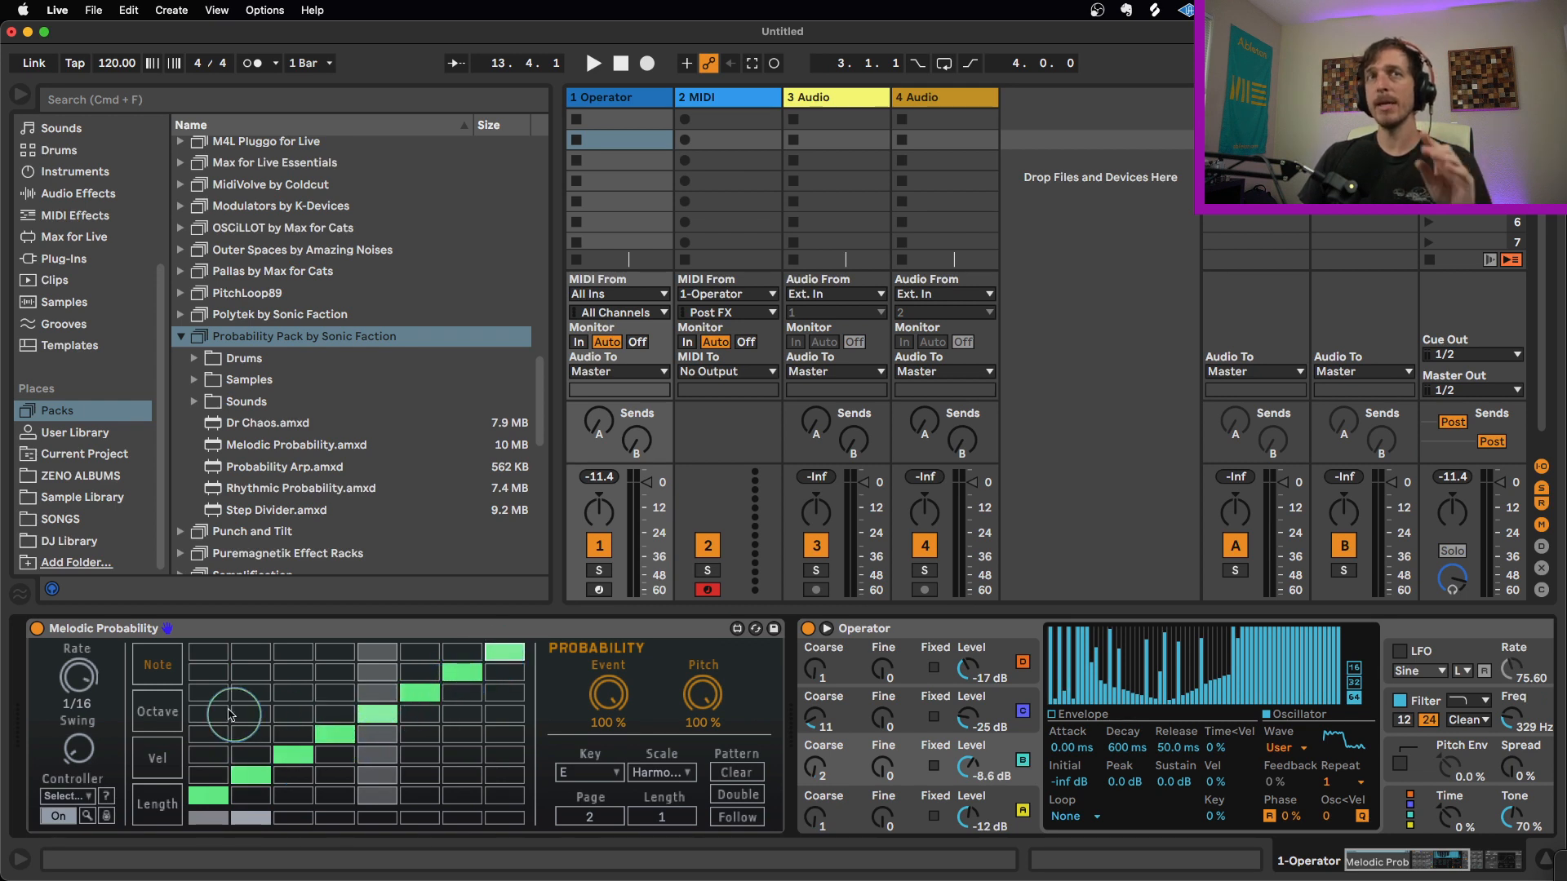
# Step: Compare the octave, velocity and length settings of page 1 with those of page 2
pyautogui.click(209, 823)
pyautogui.click(167, 724)
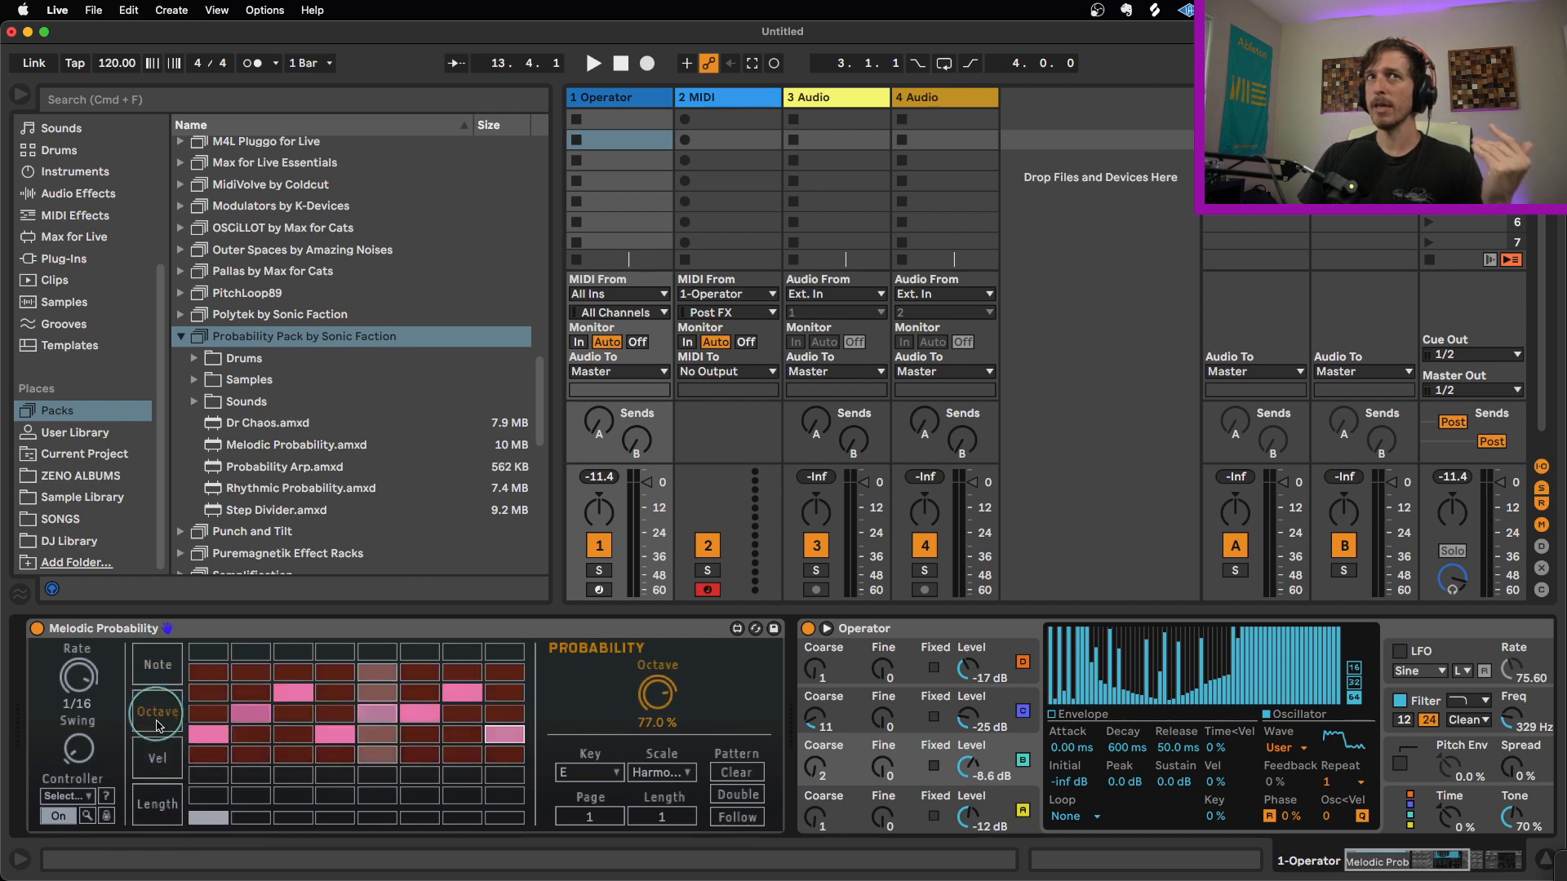
pyautogui.click(162, 760)
pyautogui.click(162, 677)
pyautogui.click(253, 819)
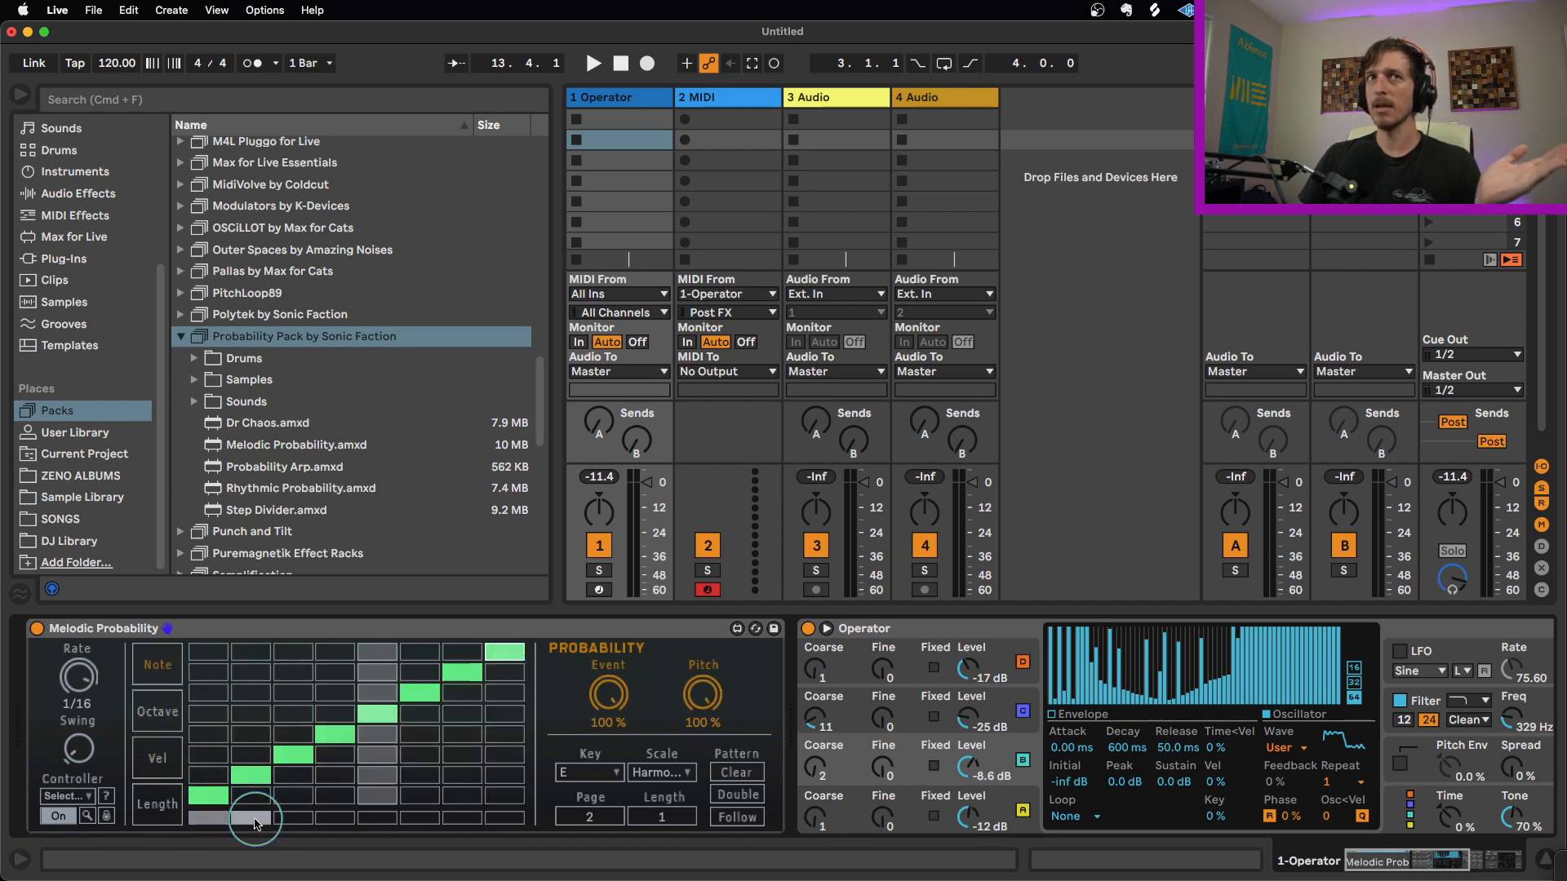
pyautogui.click(158, 712)
pyautogui.click(157, 759)
pyautogui.click(157, 804)
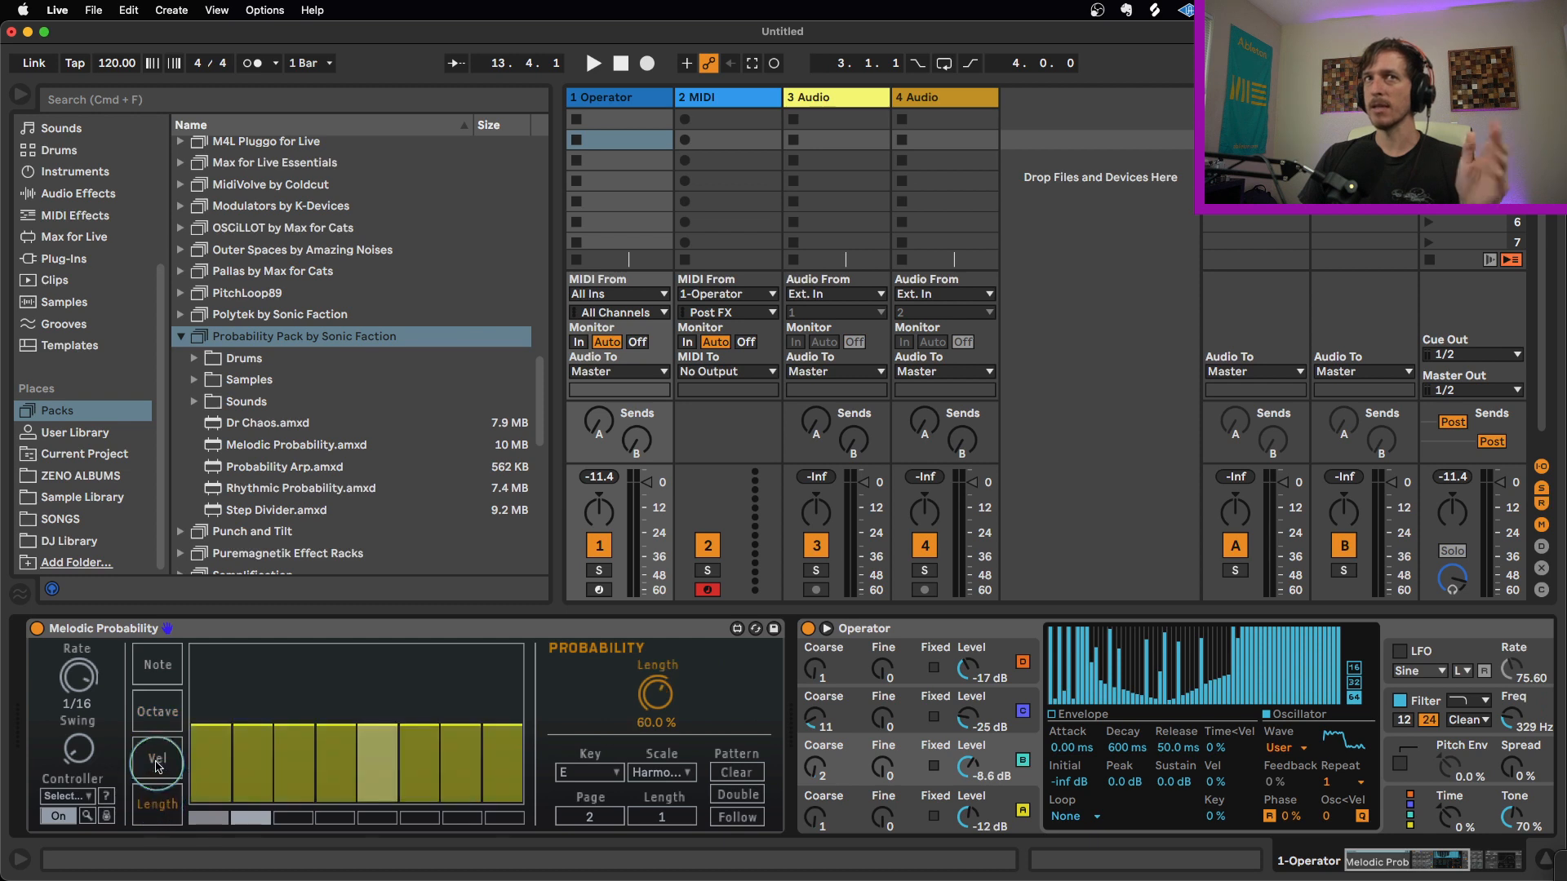
# Step: On page 2, shift steps three and seven down one octave and step four up one octave
pyautogui.click(155, 739)
pyautogui.click(154, 726)
pyautogui.moveTo(295, 726); pyautogui.dragTo(343, 702)
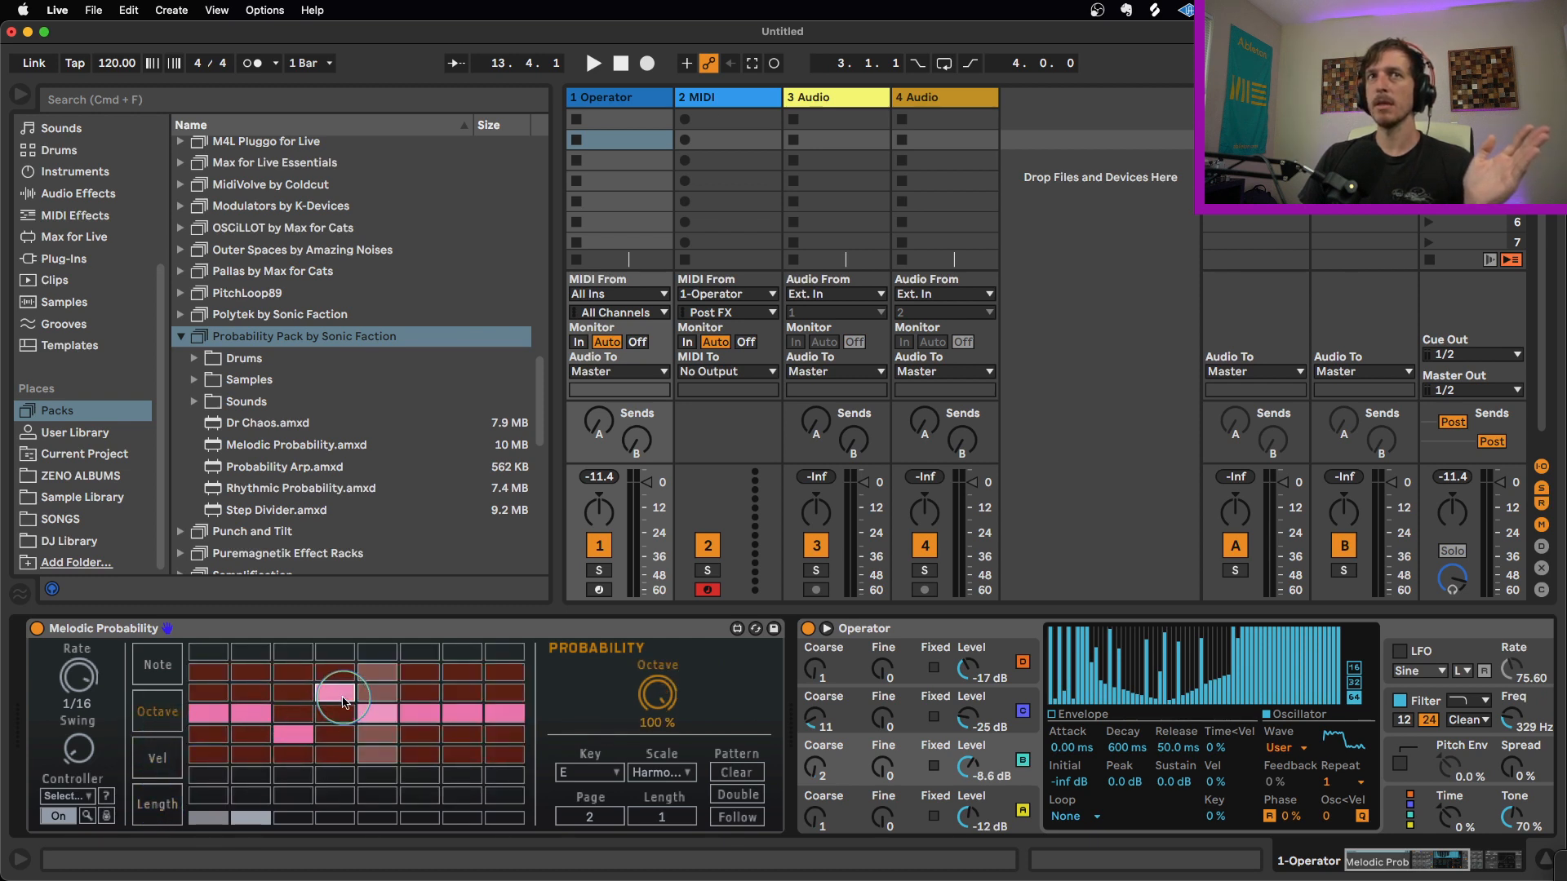
pyautogui.moveTo(456, 721); pyautogui.dragTo(474, 735)
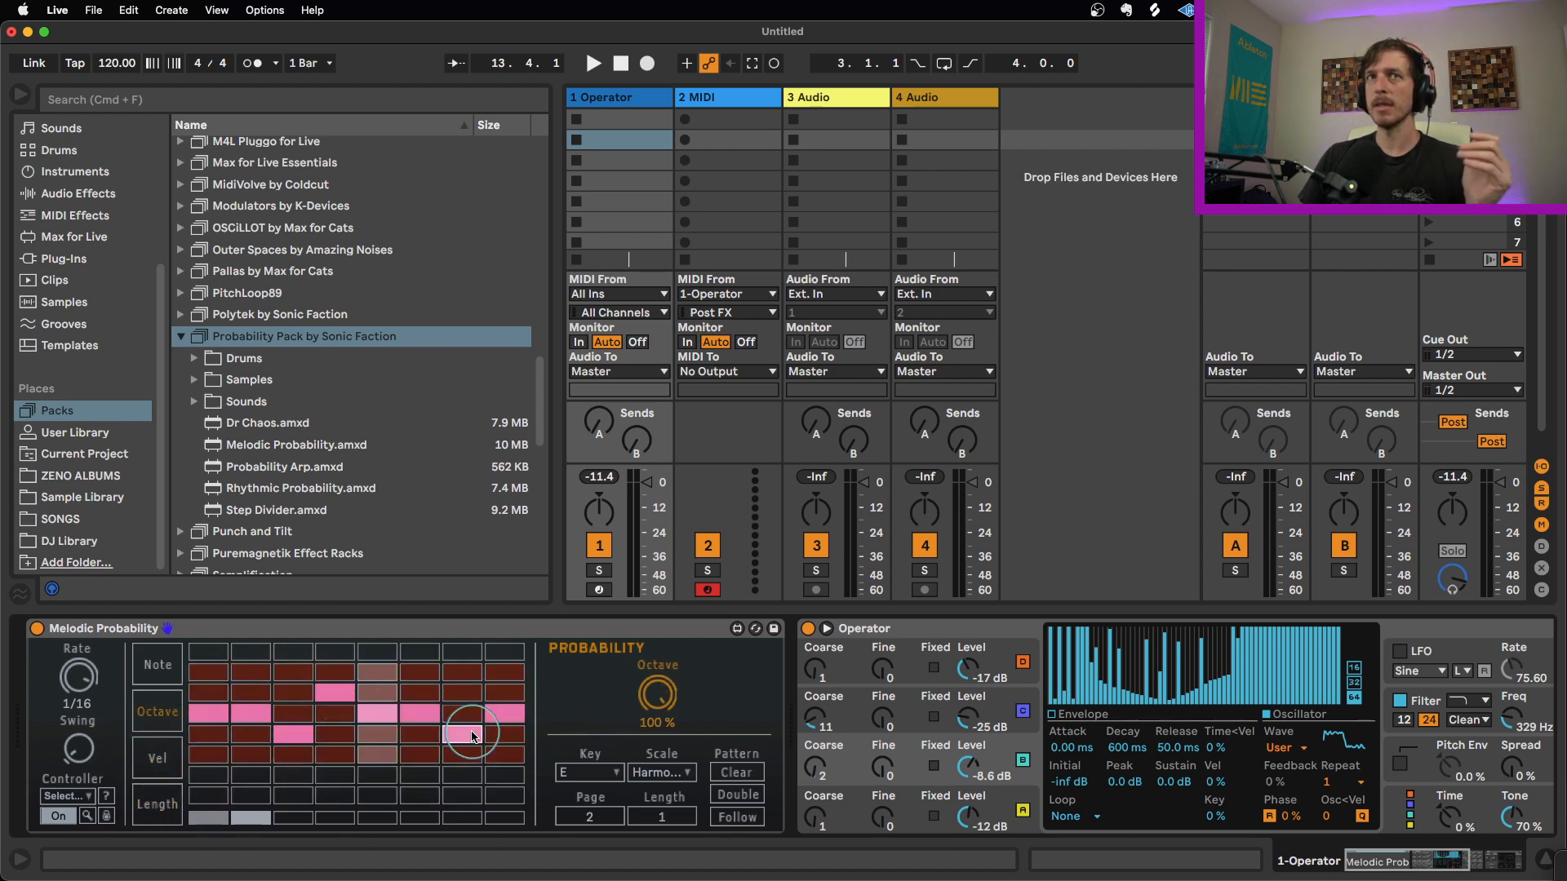
# Step: Go back to the note steps of page 1 and start playback
pyautogui.click(213, 818)
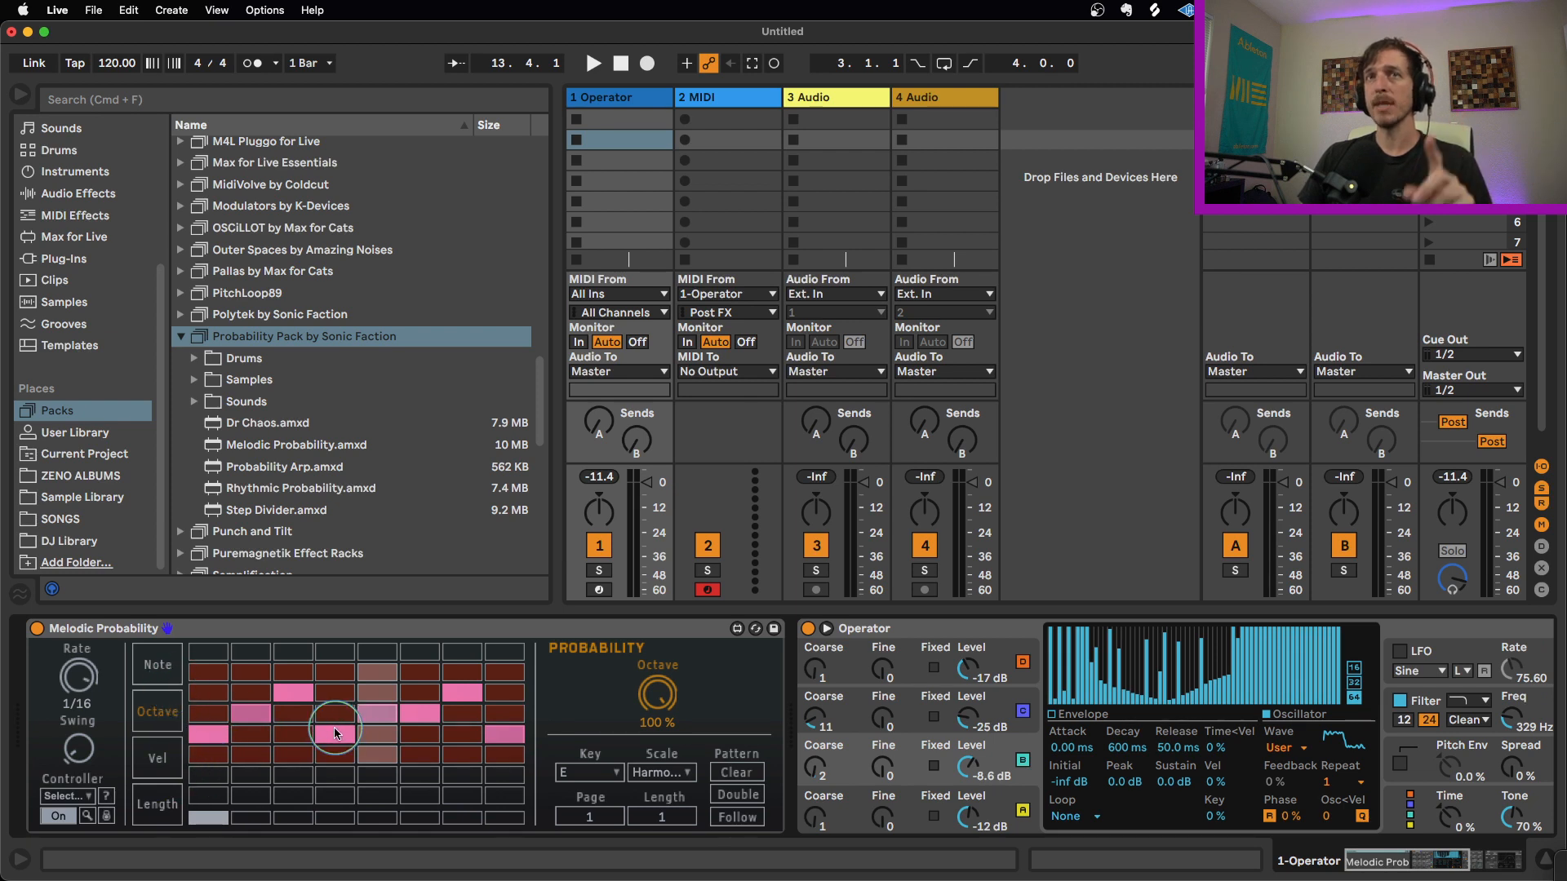
pyautogui.click(154, 676)
pyautogui.press('space')
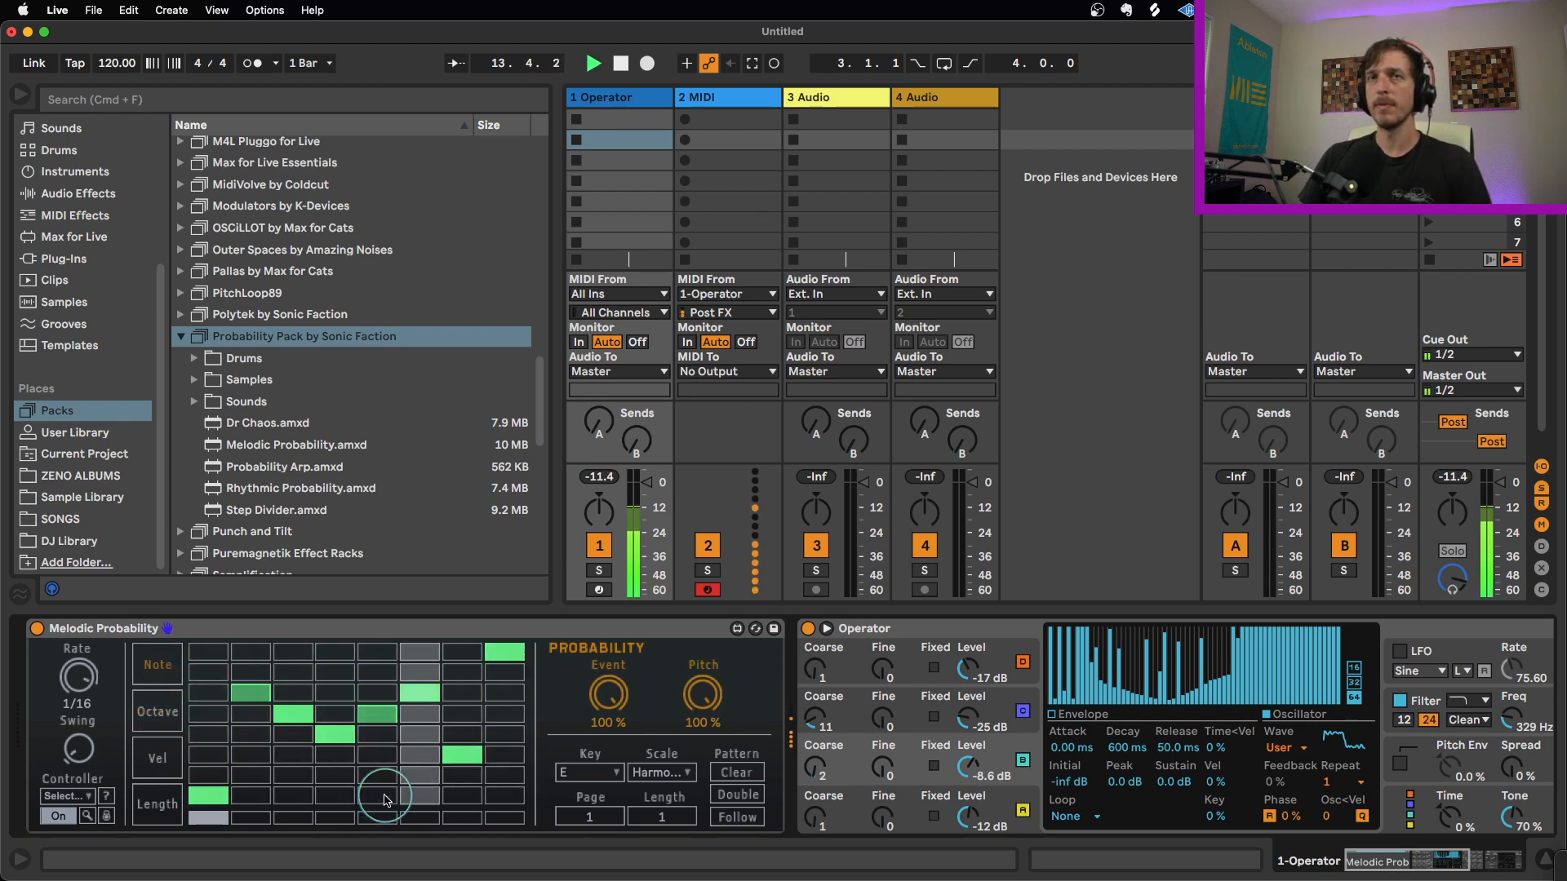
# Step: Set the pattern length to 2 pages, start playback and show page 2
pyautogui.press('space')
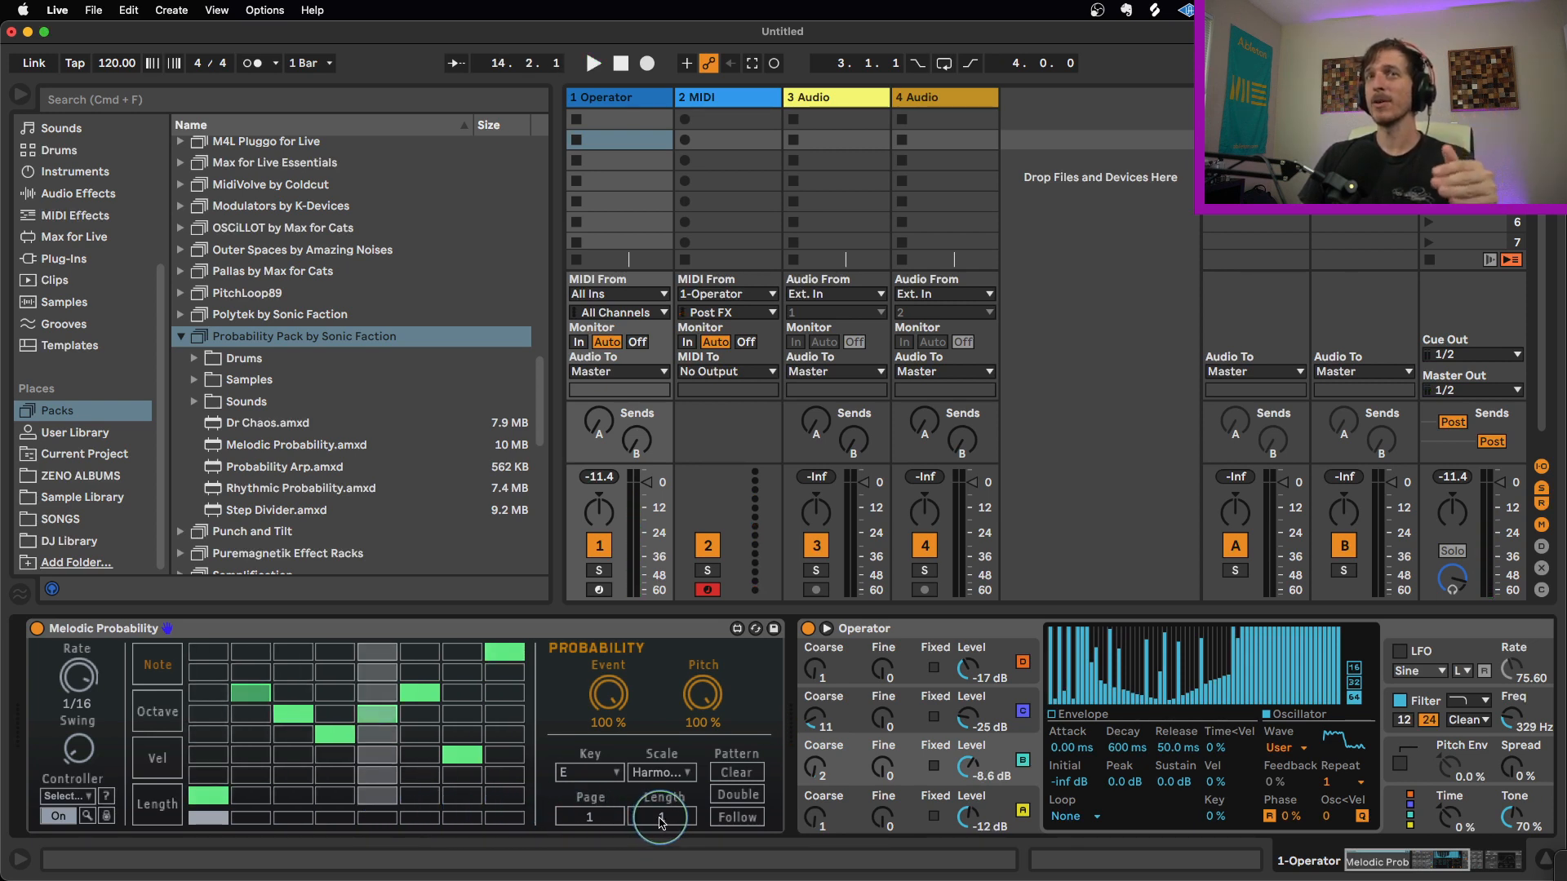
pyautogui.moveTo(661, 808); pyautogui.dragTo(661, 798)
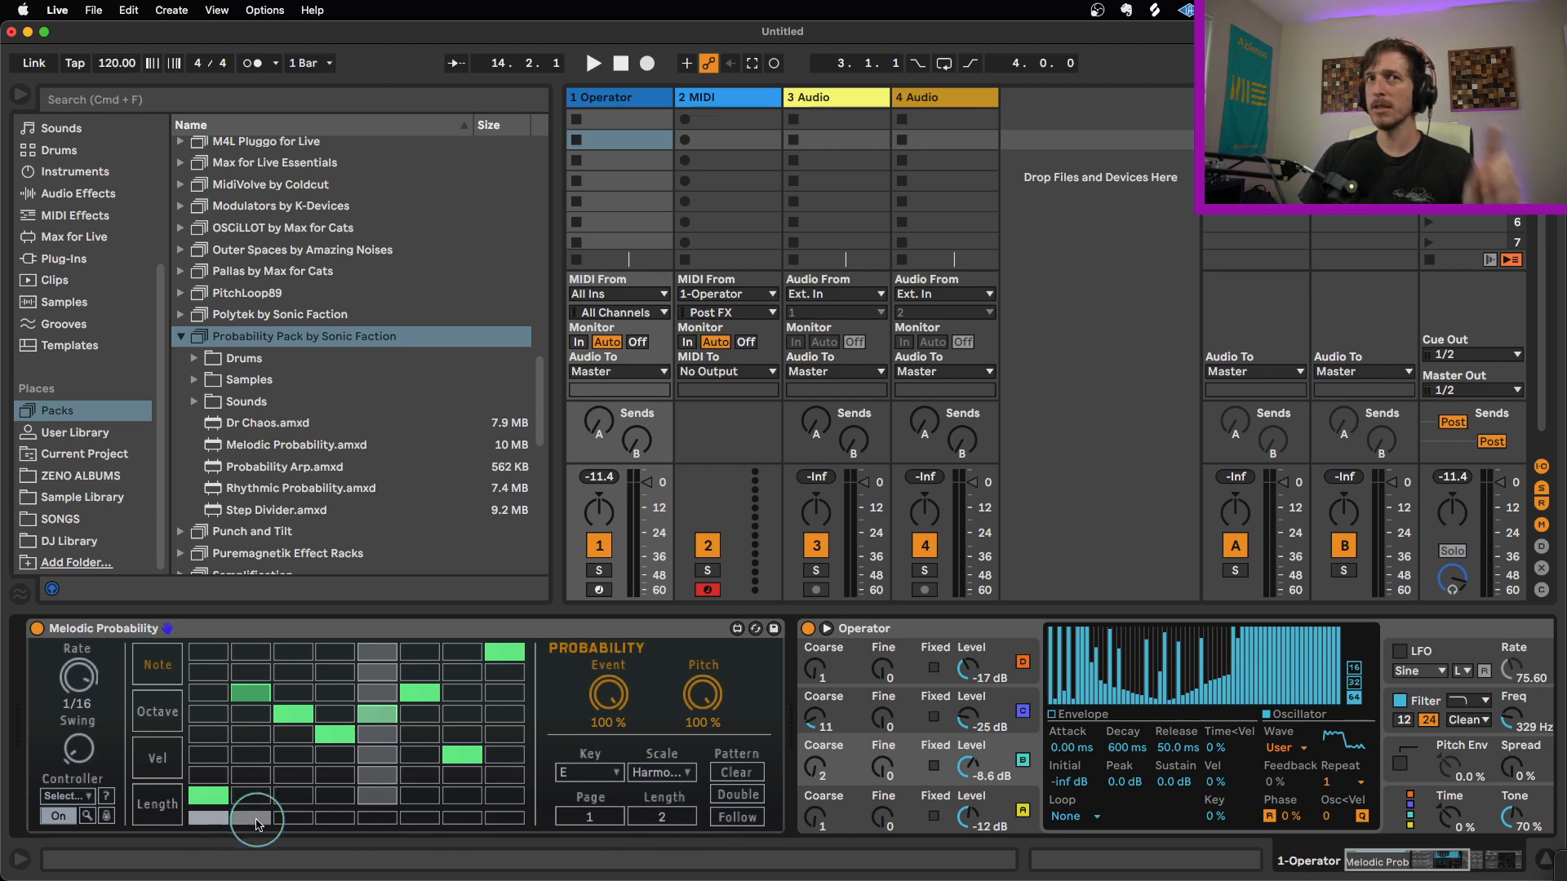
pyautogui.press('space')
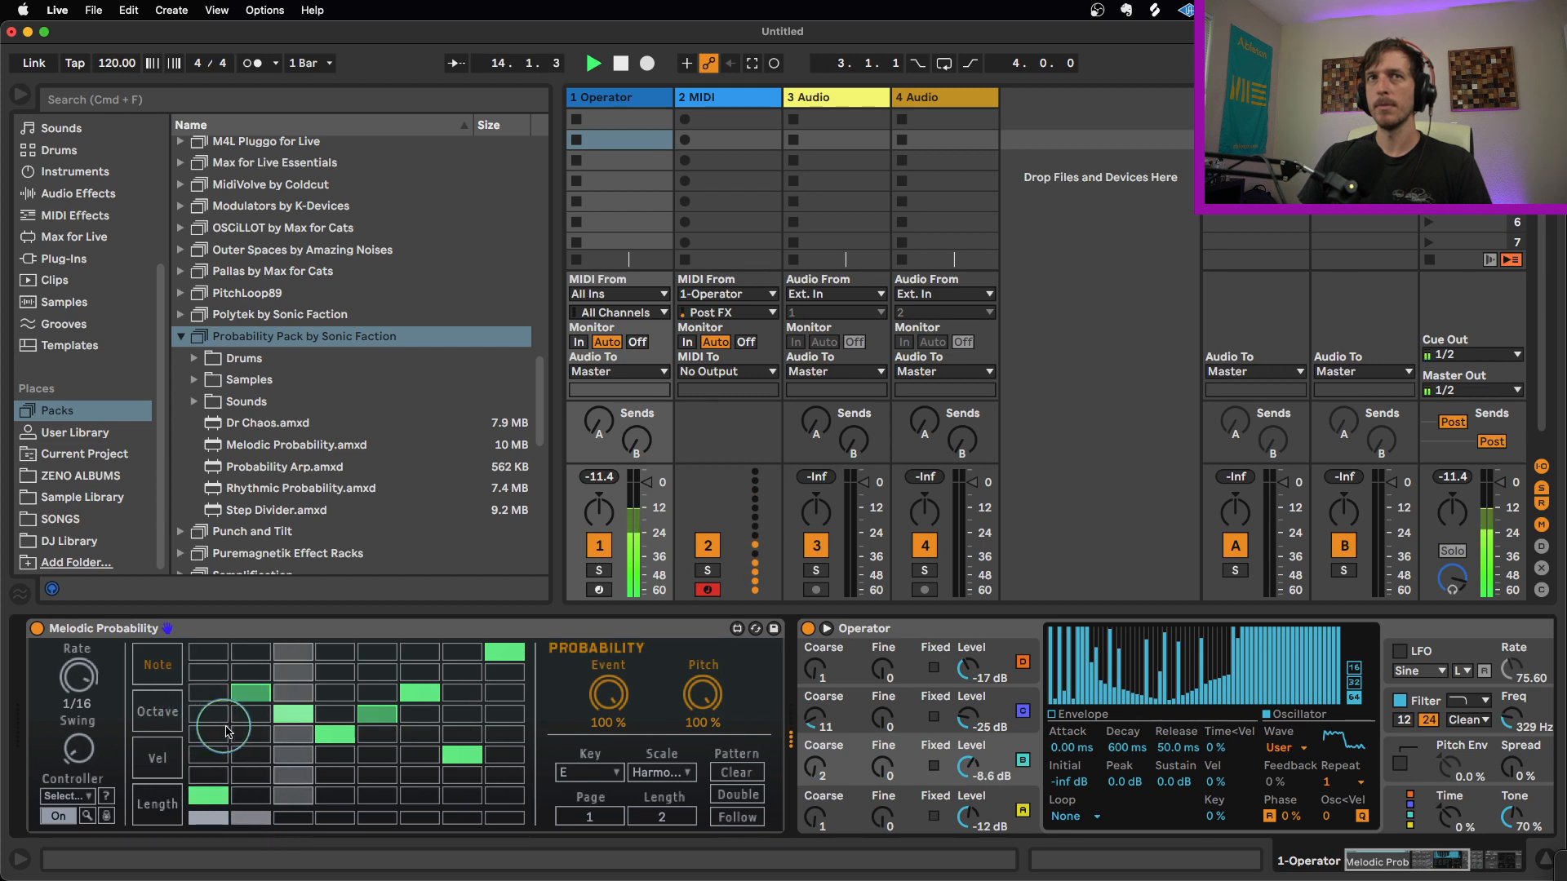
pyautogui.click(267, 819)
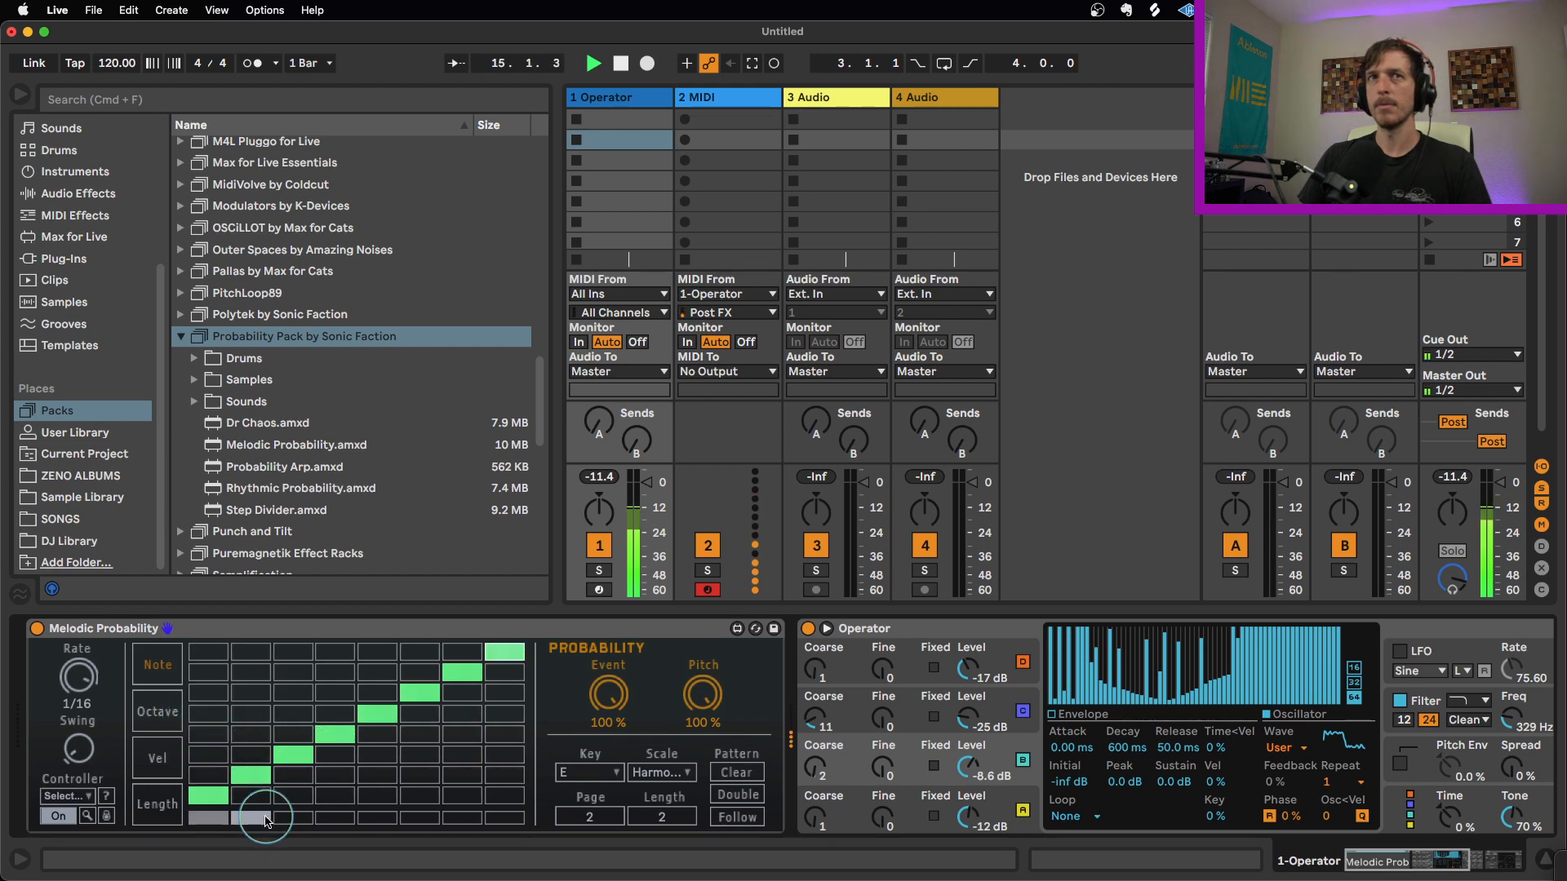
# Step: Turn on Follow for the pattern and play it briefly to watch the pages switch
pyautogui.press('space')
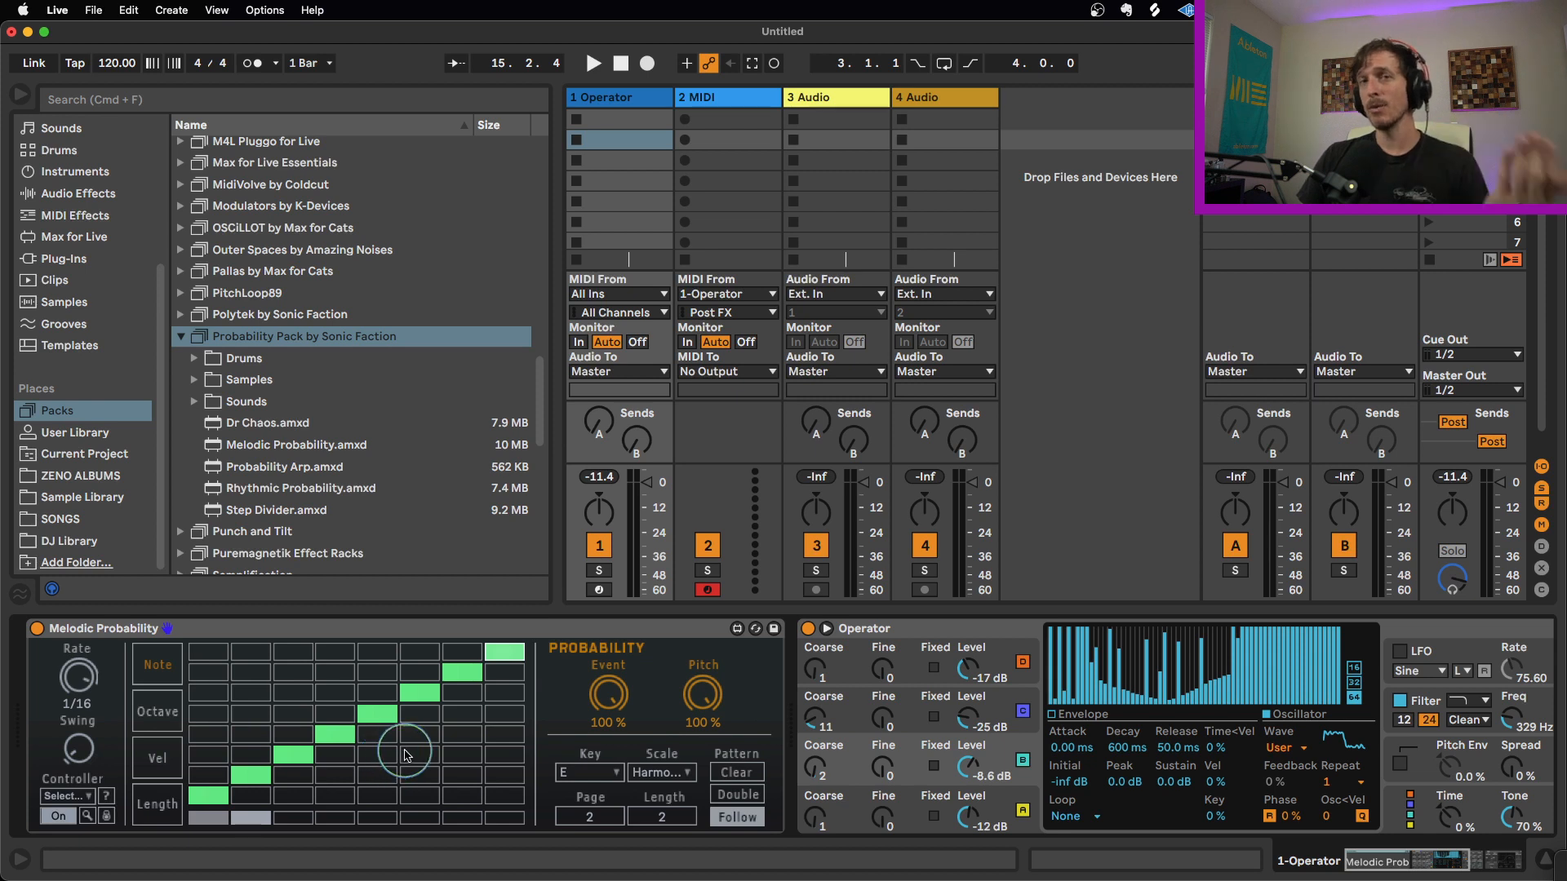
pyautogui.press('space')
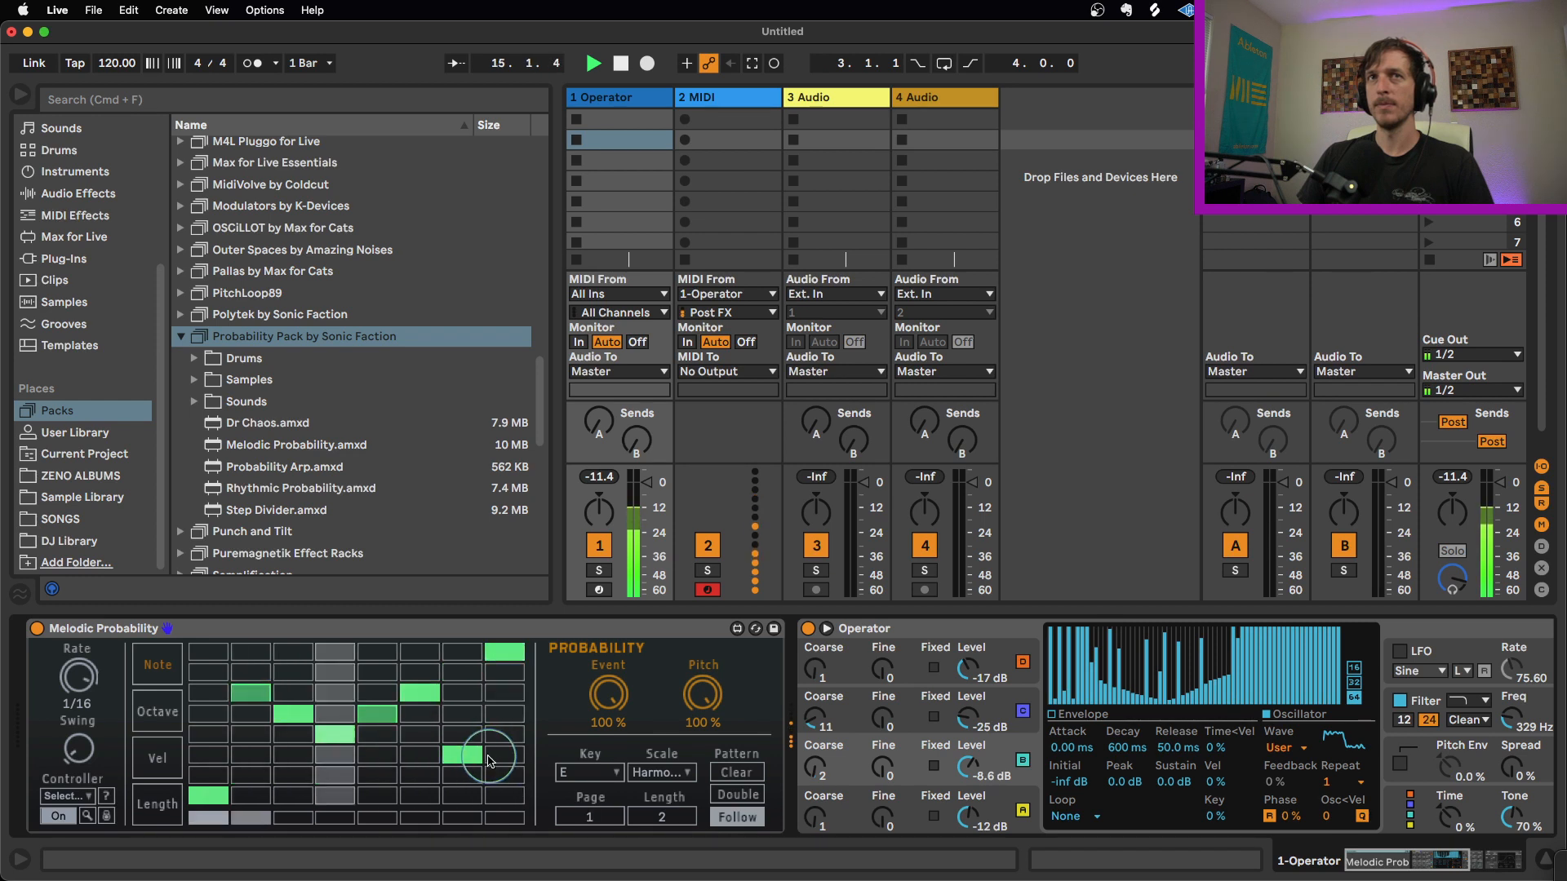
pyautogui.press('space')
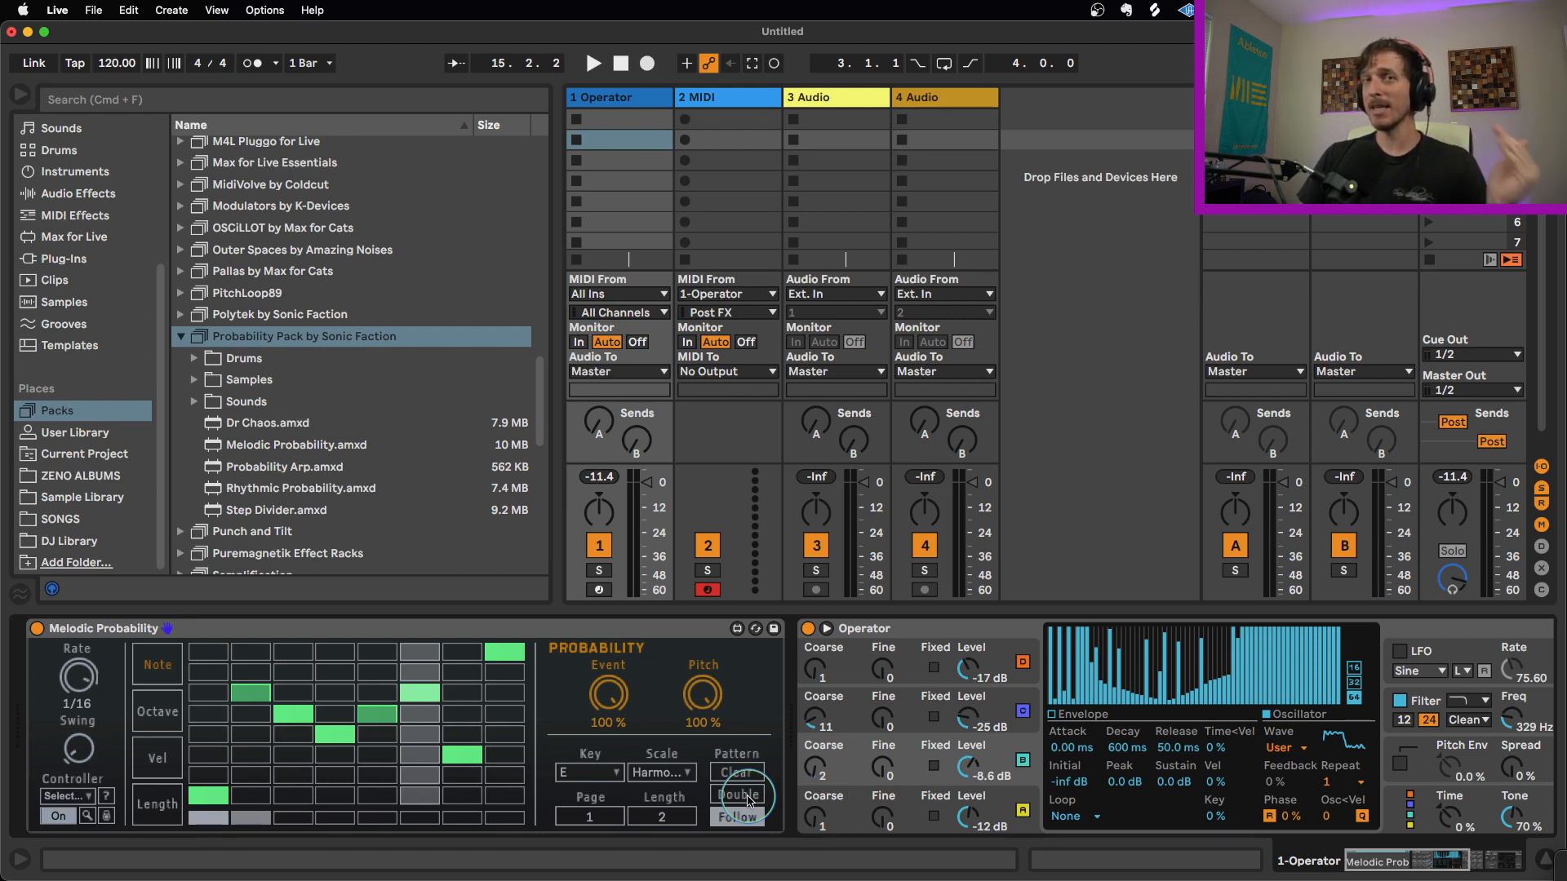
# Step: Double the pattern to 4 pages, look through the pages and end on page 3
pyautogui.click(255, 820)
pyautogui.click(215, 820)
pyautogui.click(248, 820)
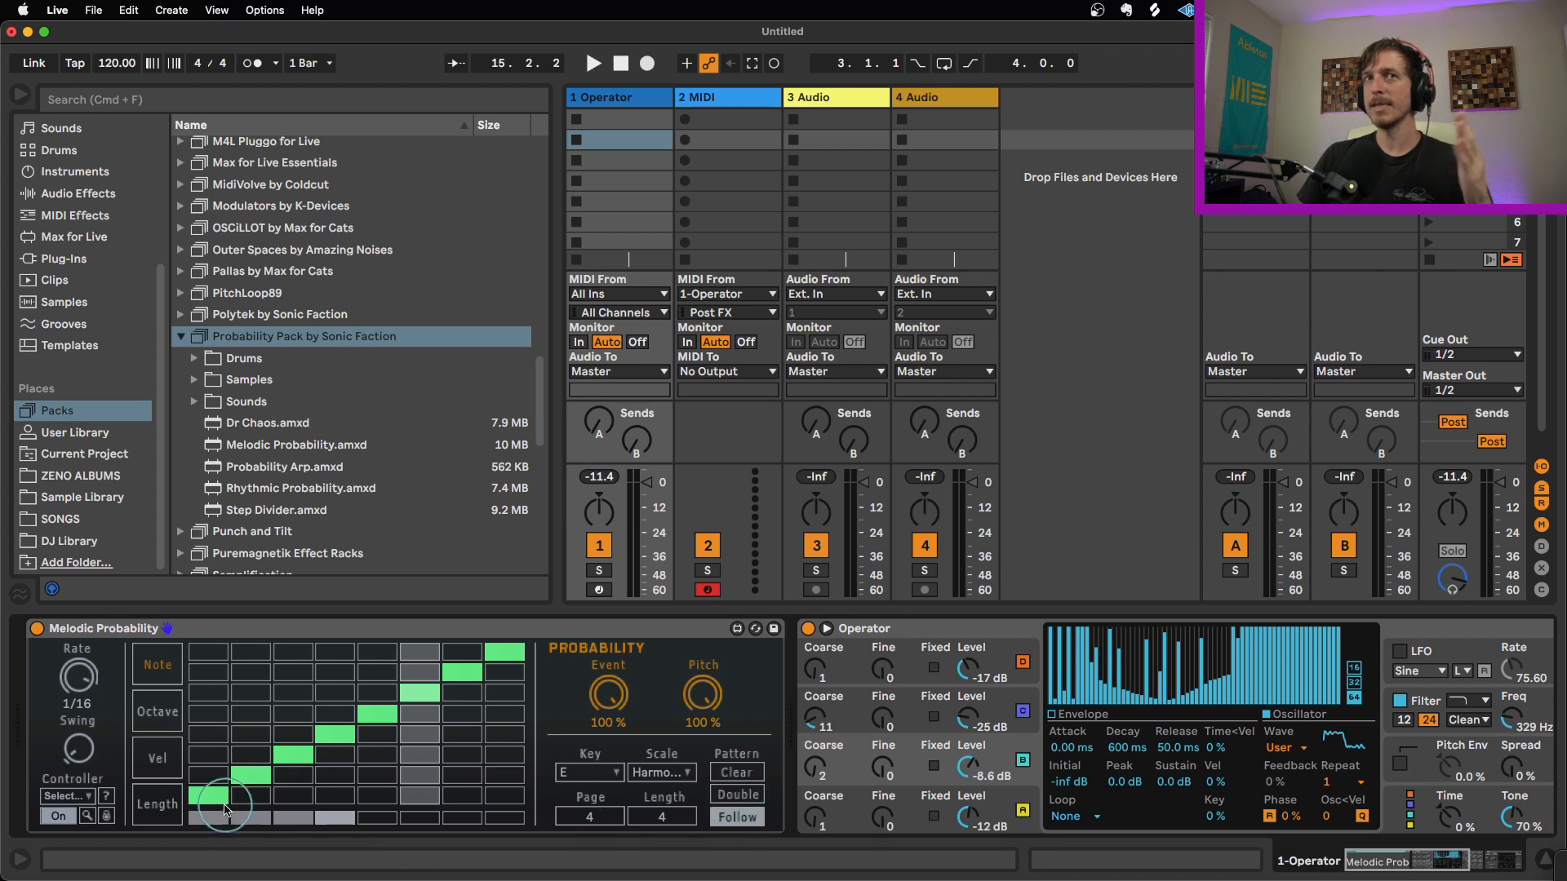
pyautogui.click(297, 818)
pyautogui.click(258, 818)
pyautogui.click(222, 818)
pyautogui.click(264, 818)
pyautogui.click(304, 816)
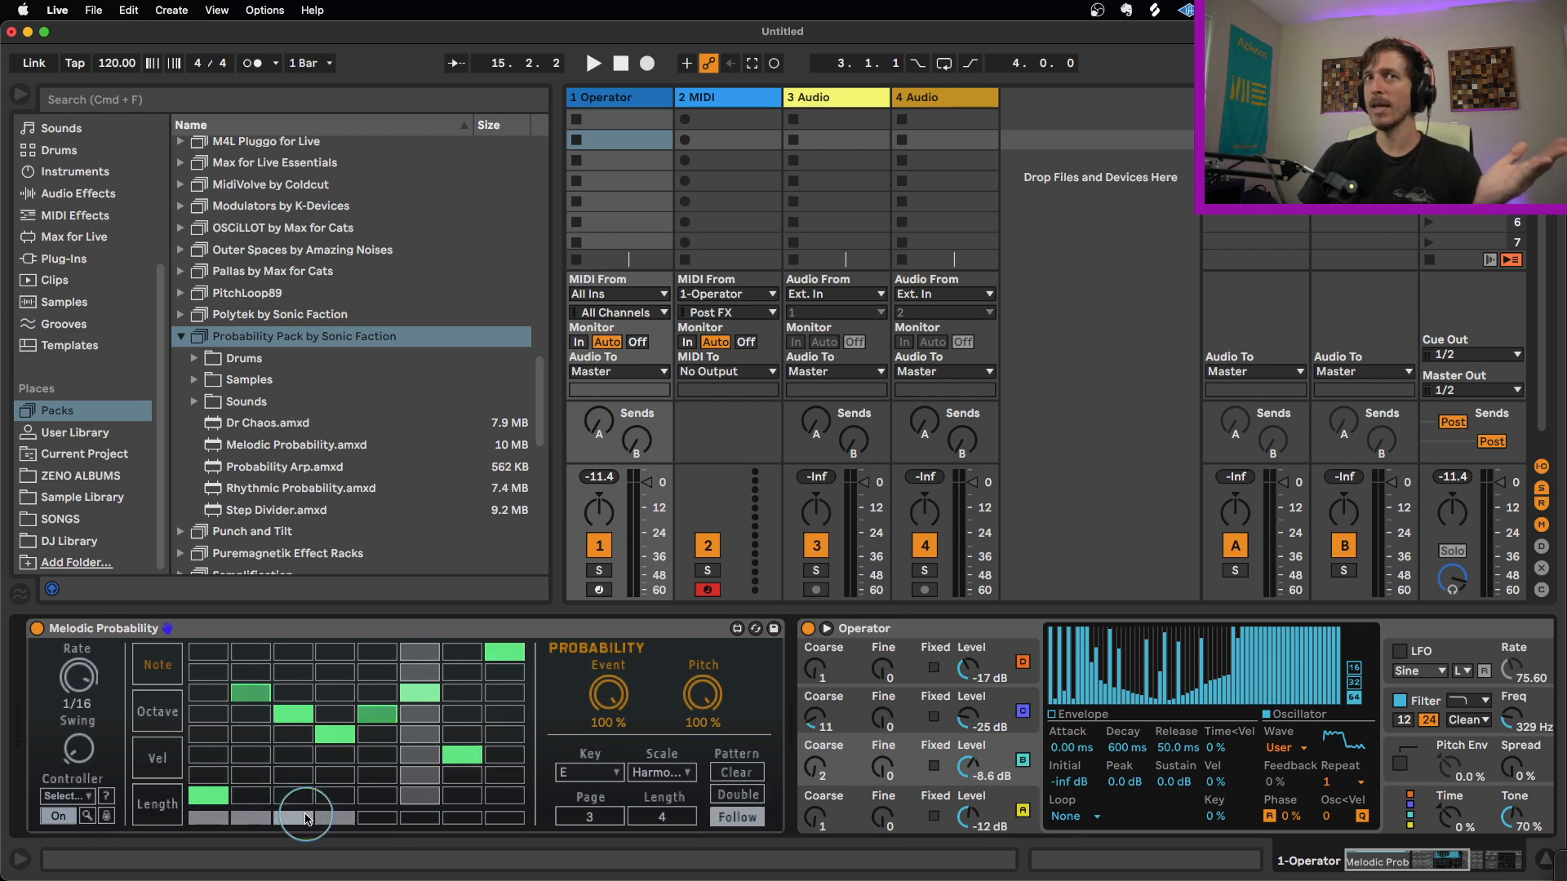
# Step: On page 3, set pitch probability to 51.2% and move step three to the third row from the bottom, step four to the lowest and step eight to the sixth
pyautogui.click(290, 754)
pyautogui.click(343, 794)
pyautogui.click(510, 719)
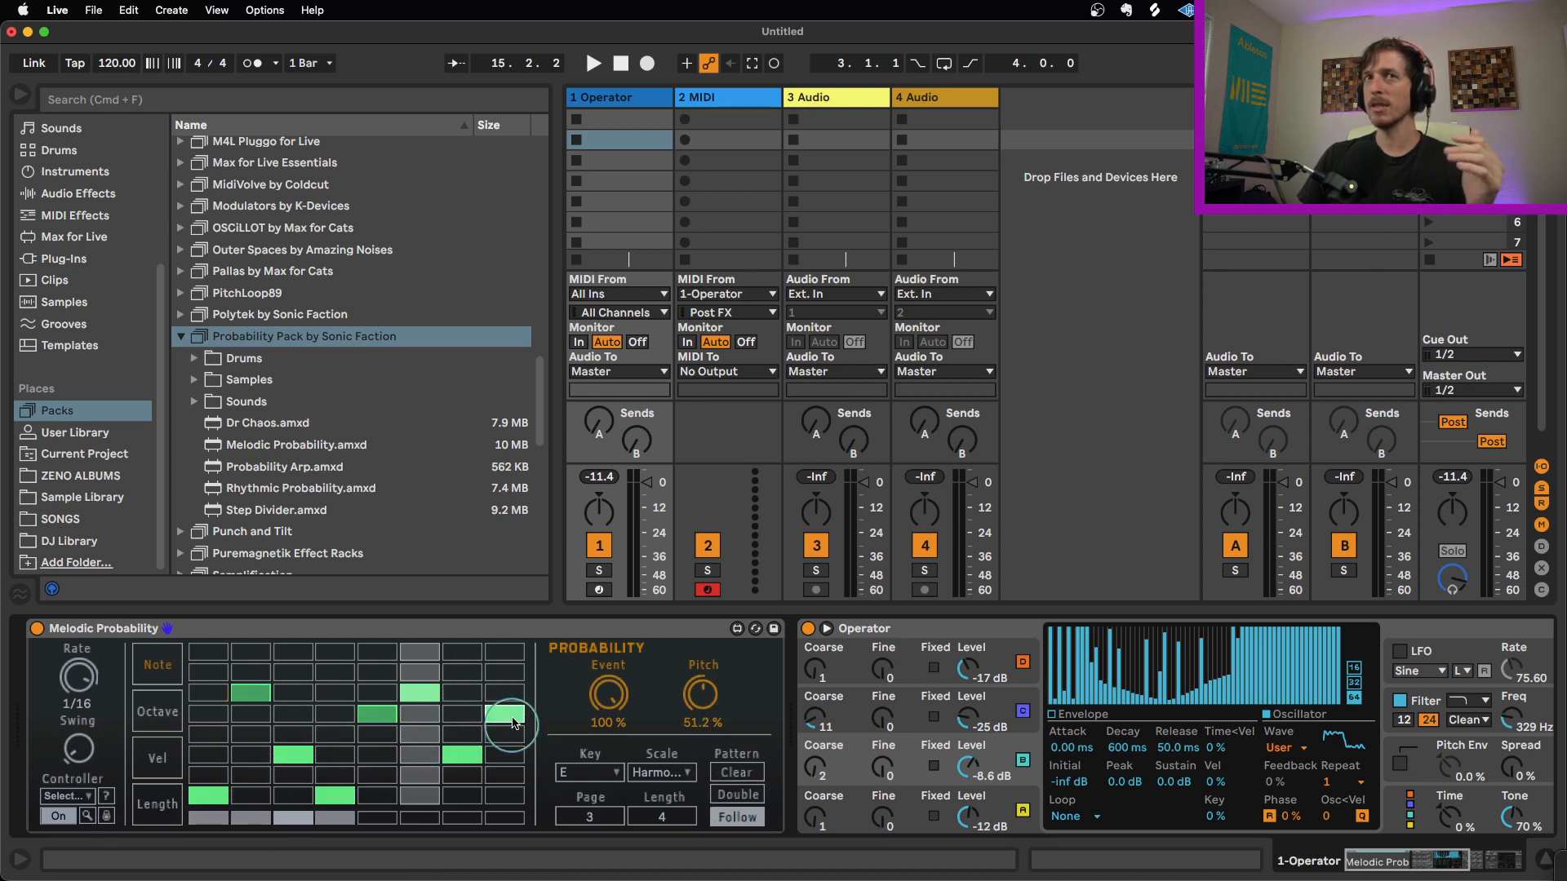
pyautogui.click(504, 693)
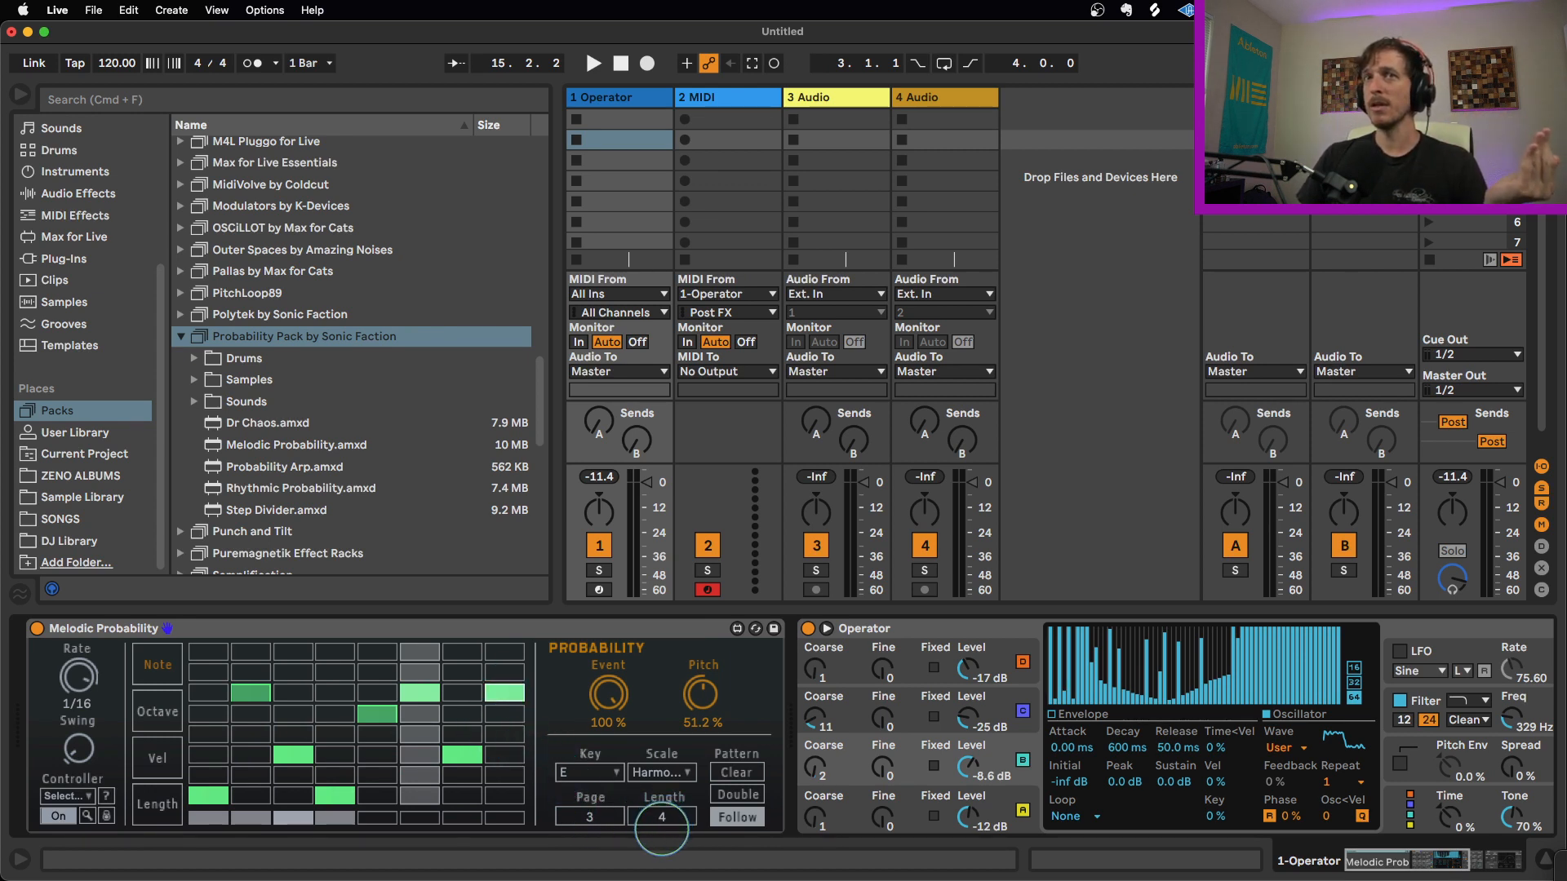
# Step: Set the pattern length to 1 page and play it briefly so the view follows to page 1
pyautogui.moveTo(662, 828); pyautogui.dragTo(664, 852)
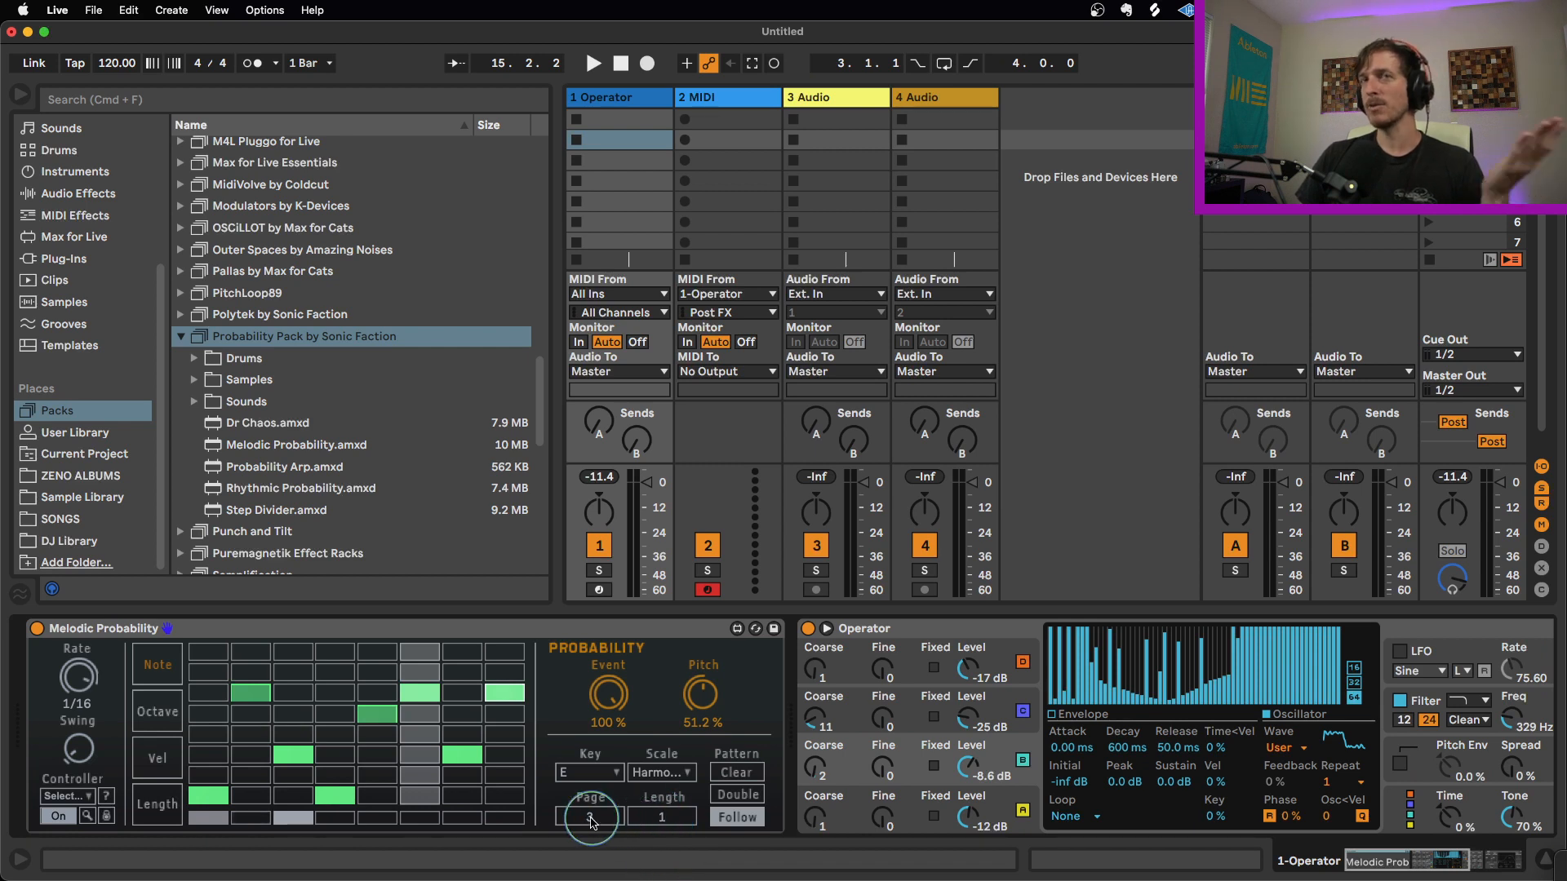
pyautogui.moveTo(596, 822); pyautogui.dragTo(596, 841)
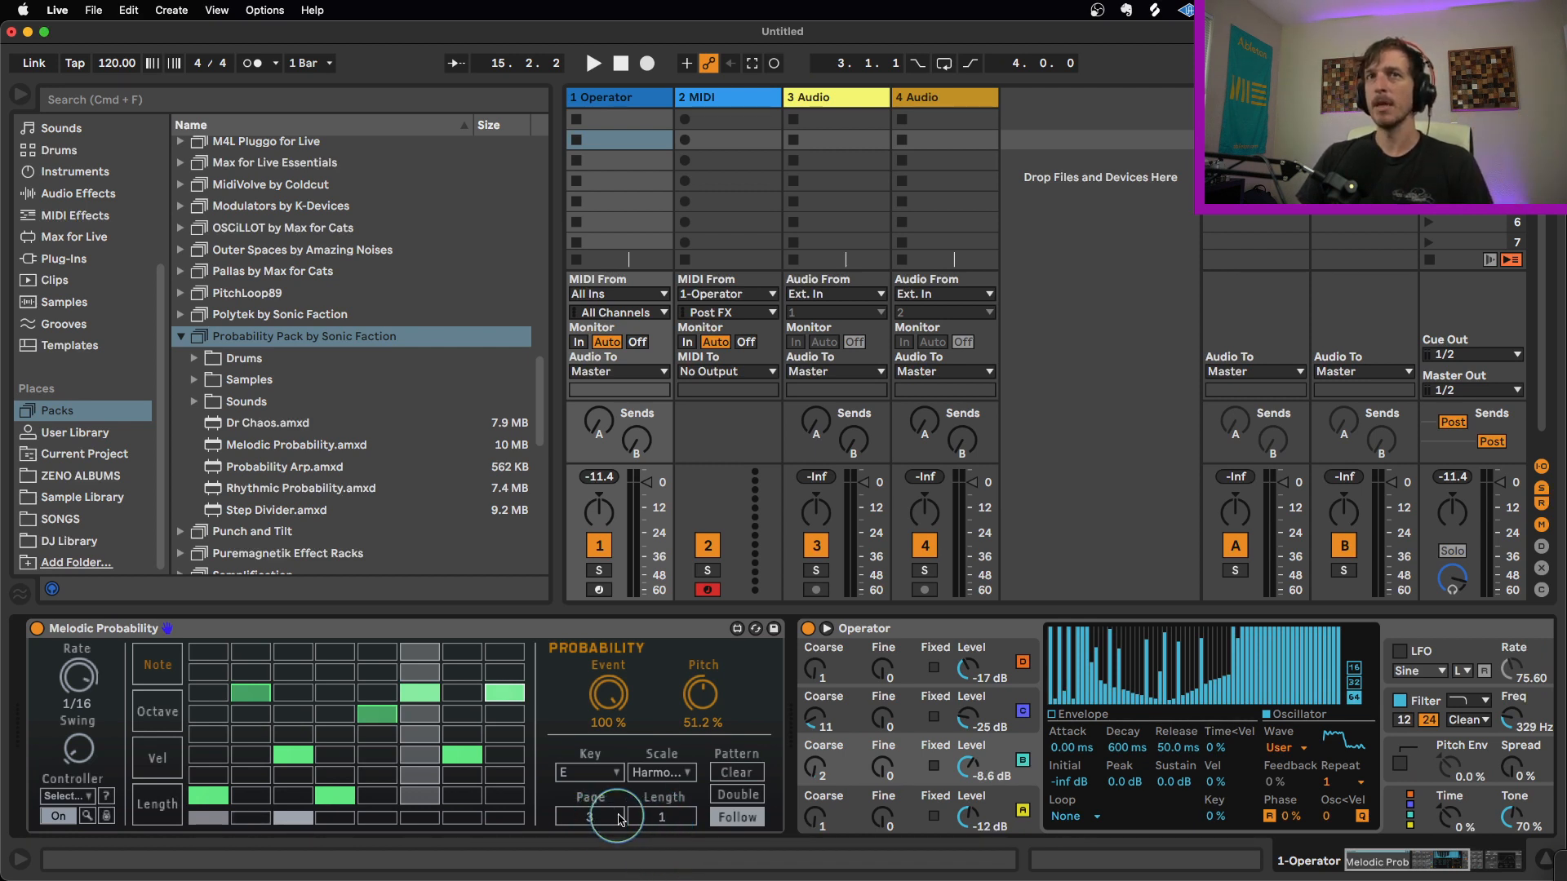
pyautogui.press('space')
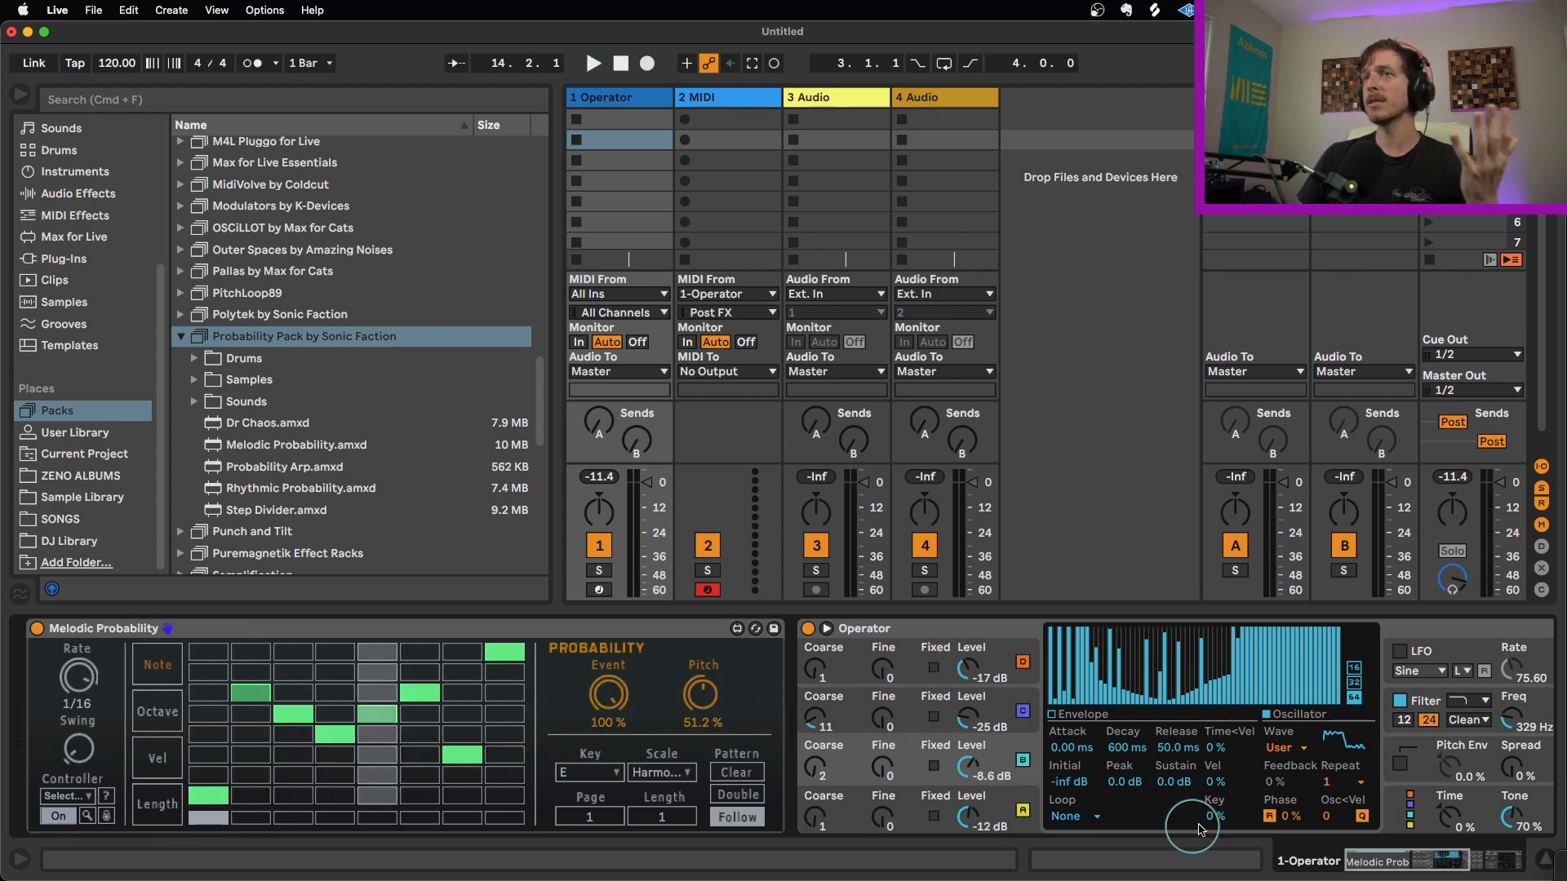
# Step: Turn on the Delay after Operator and start playback
pyautogui.moveTo(1403, 863); pyautogui.dragTo(1449, 867)
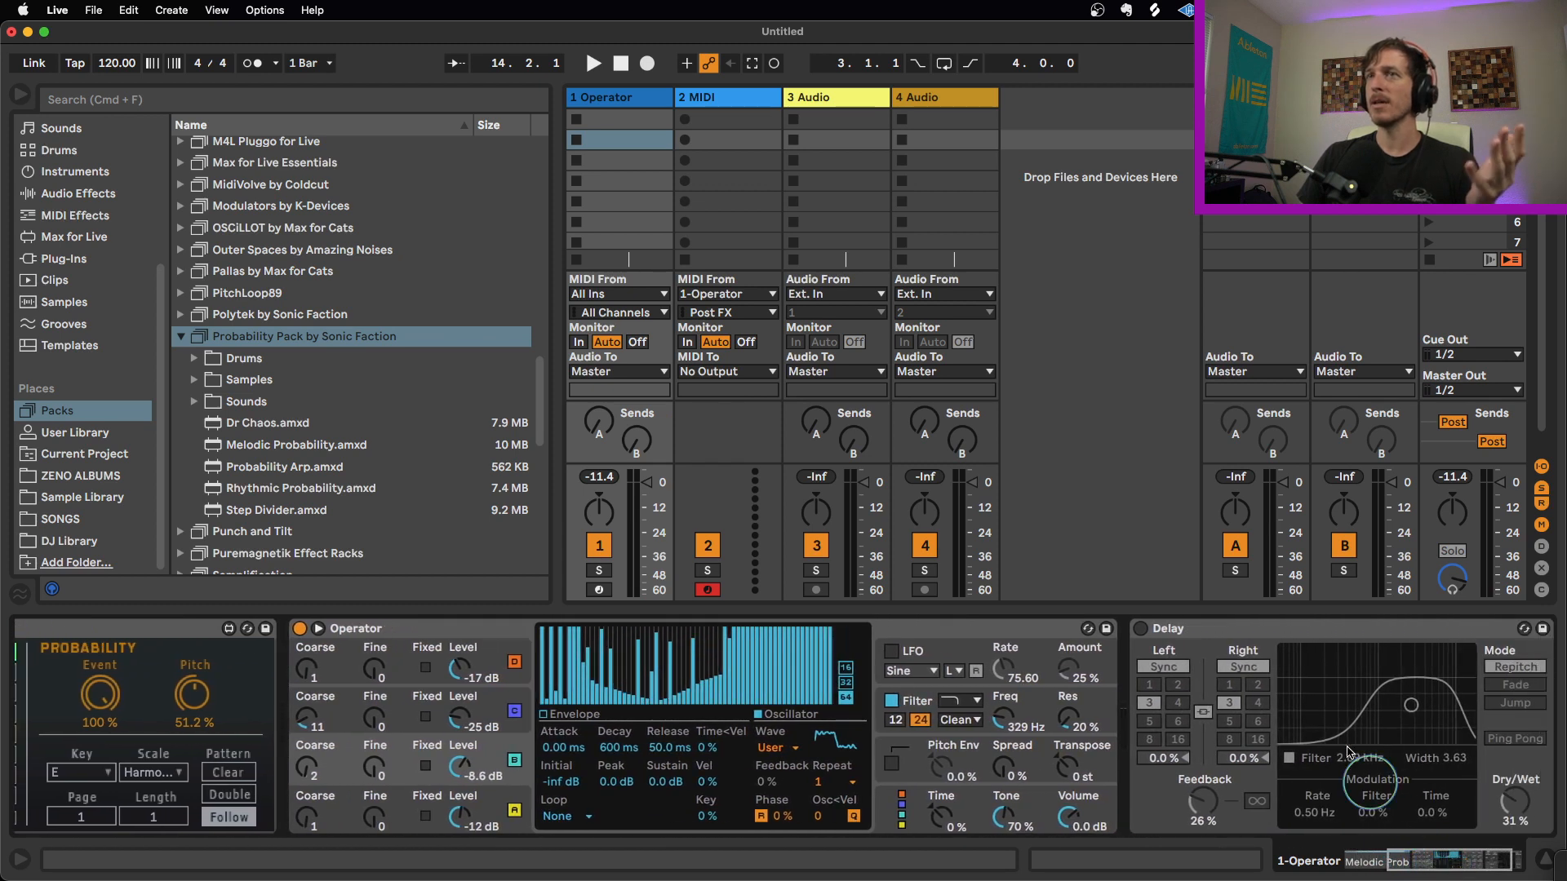
pyautogui.click(1141, 631)
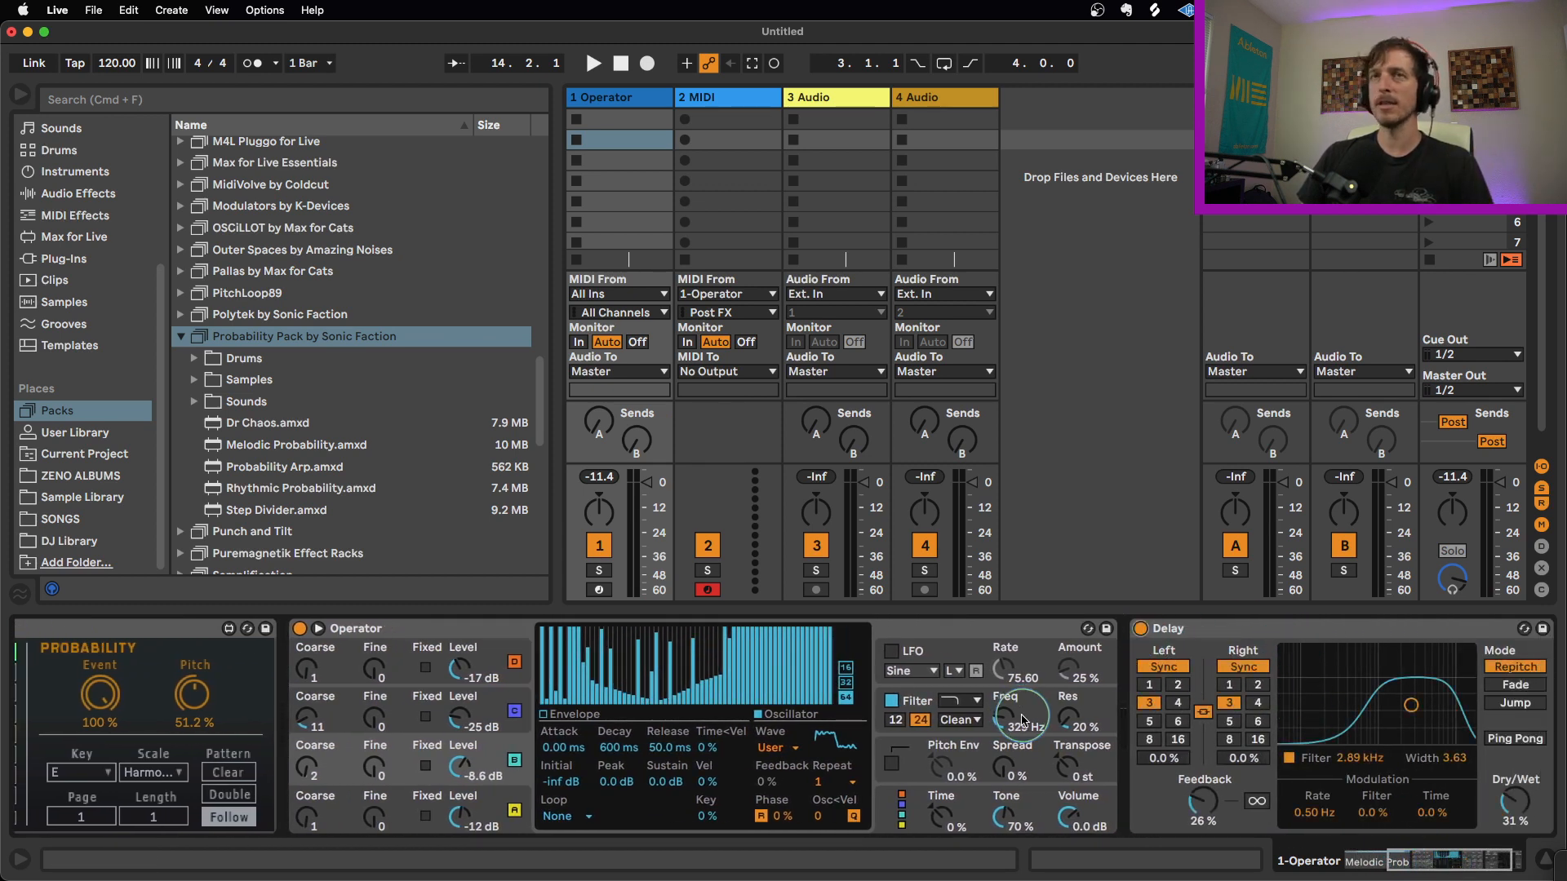
pyautogui.press('space')
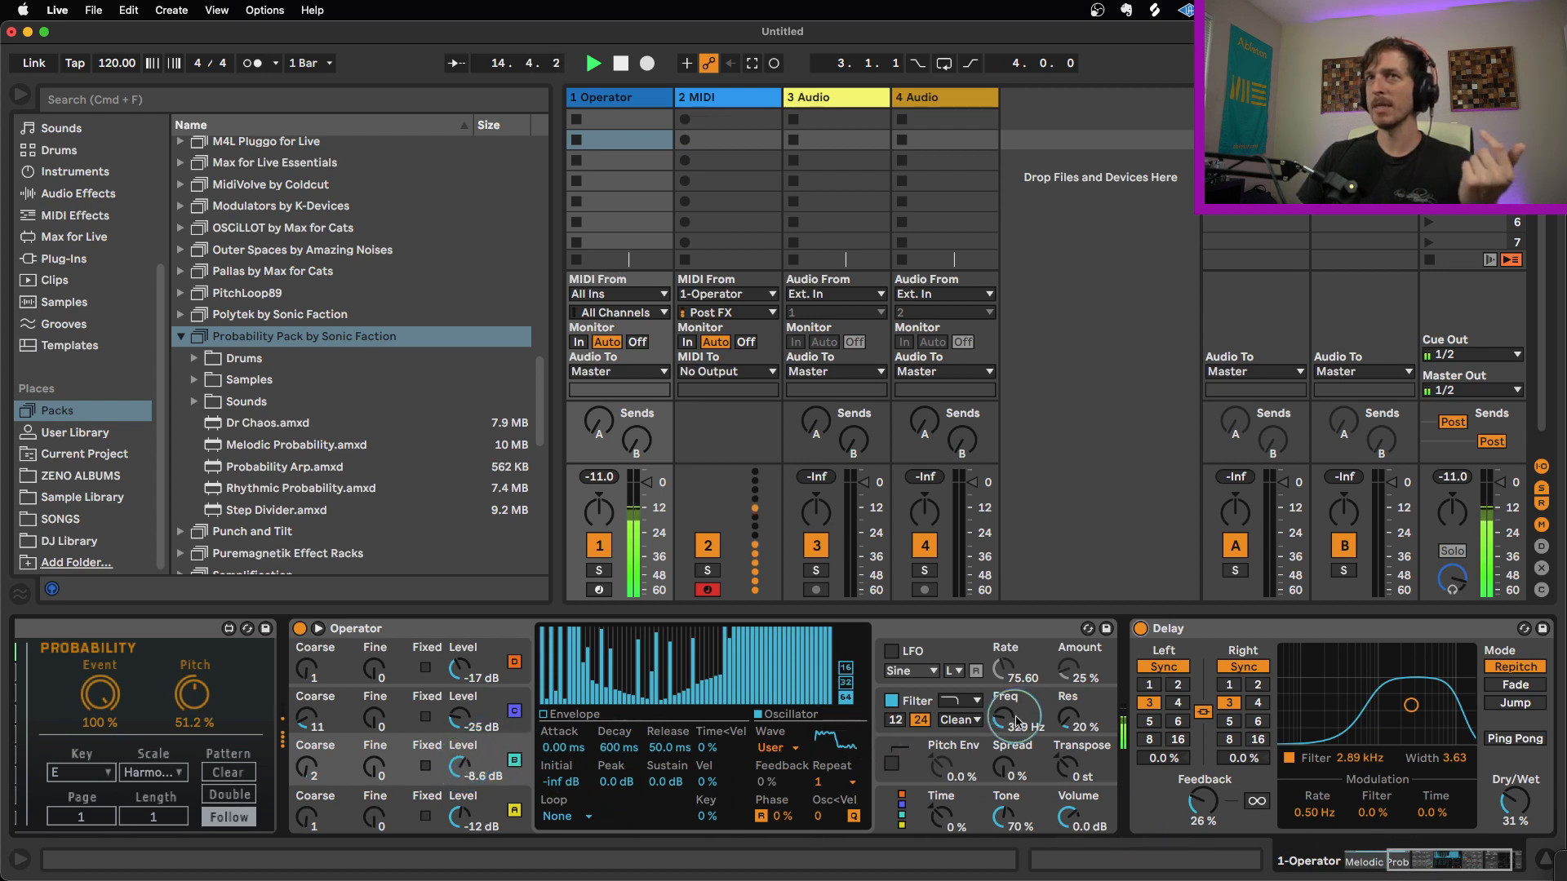
# Step: Set Operator's filter frequency to 153 Hz, oscillator C's level to -11 dB and oscillator B's level to -8.1 dB
pyautogui.moveTo(1015, 722); pyautogui.dragTo(1016, 771)
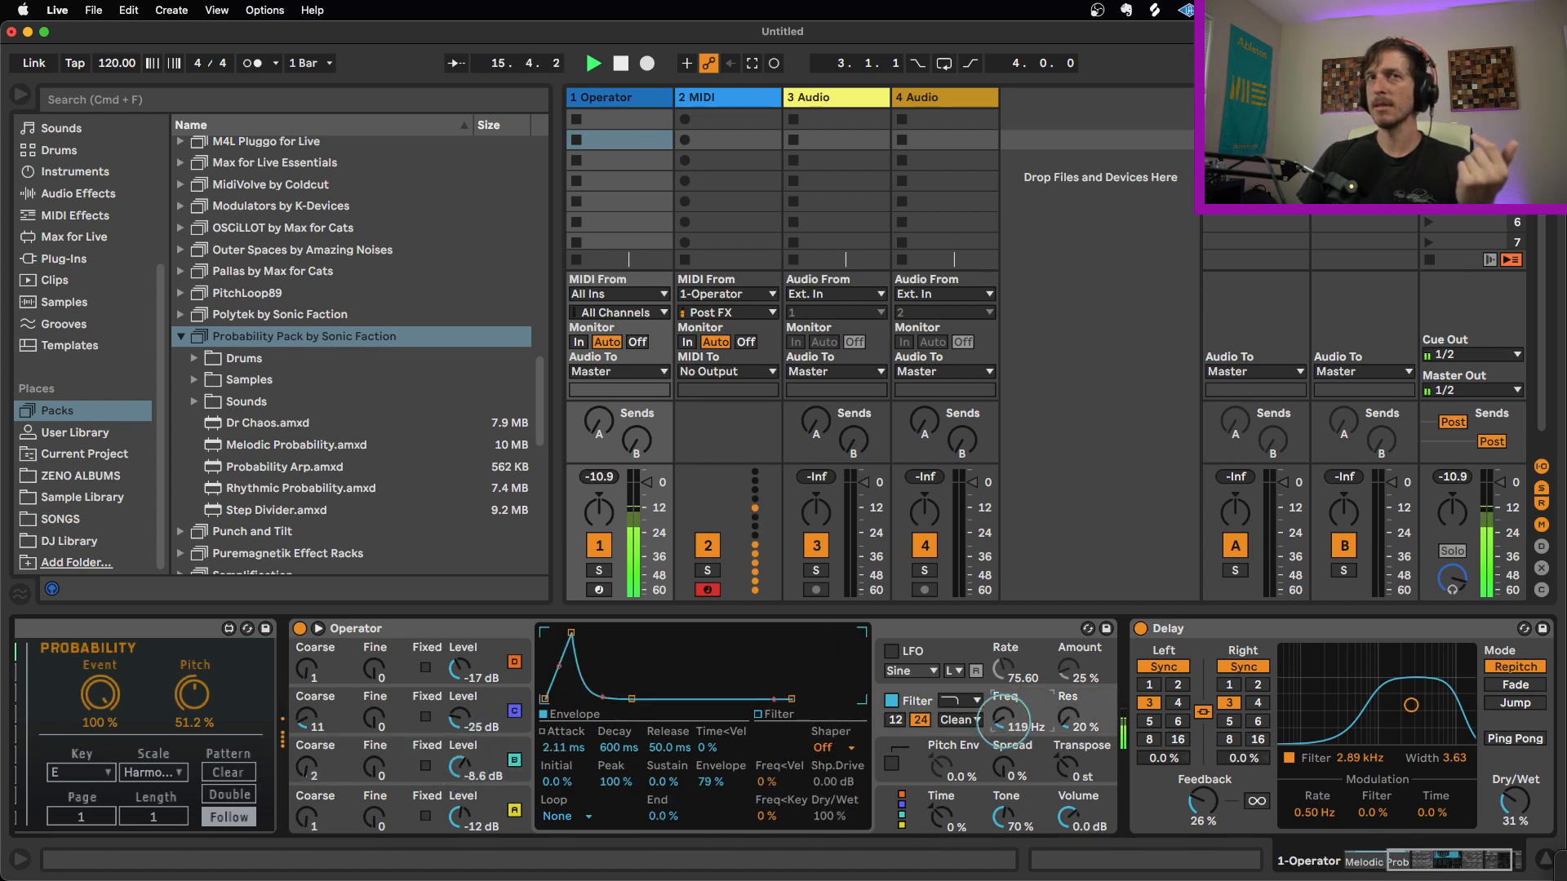
pyautogui.moveTo(1003, 718); pyautogui.dragTo(1004, 713)
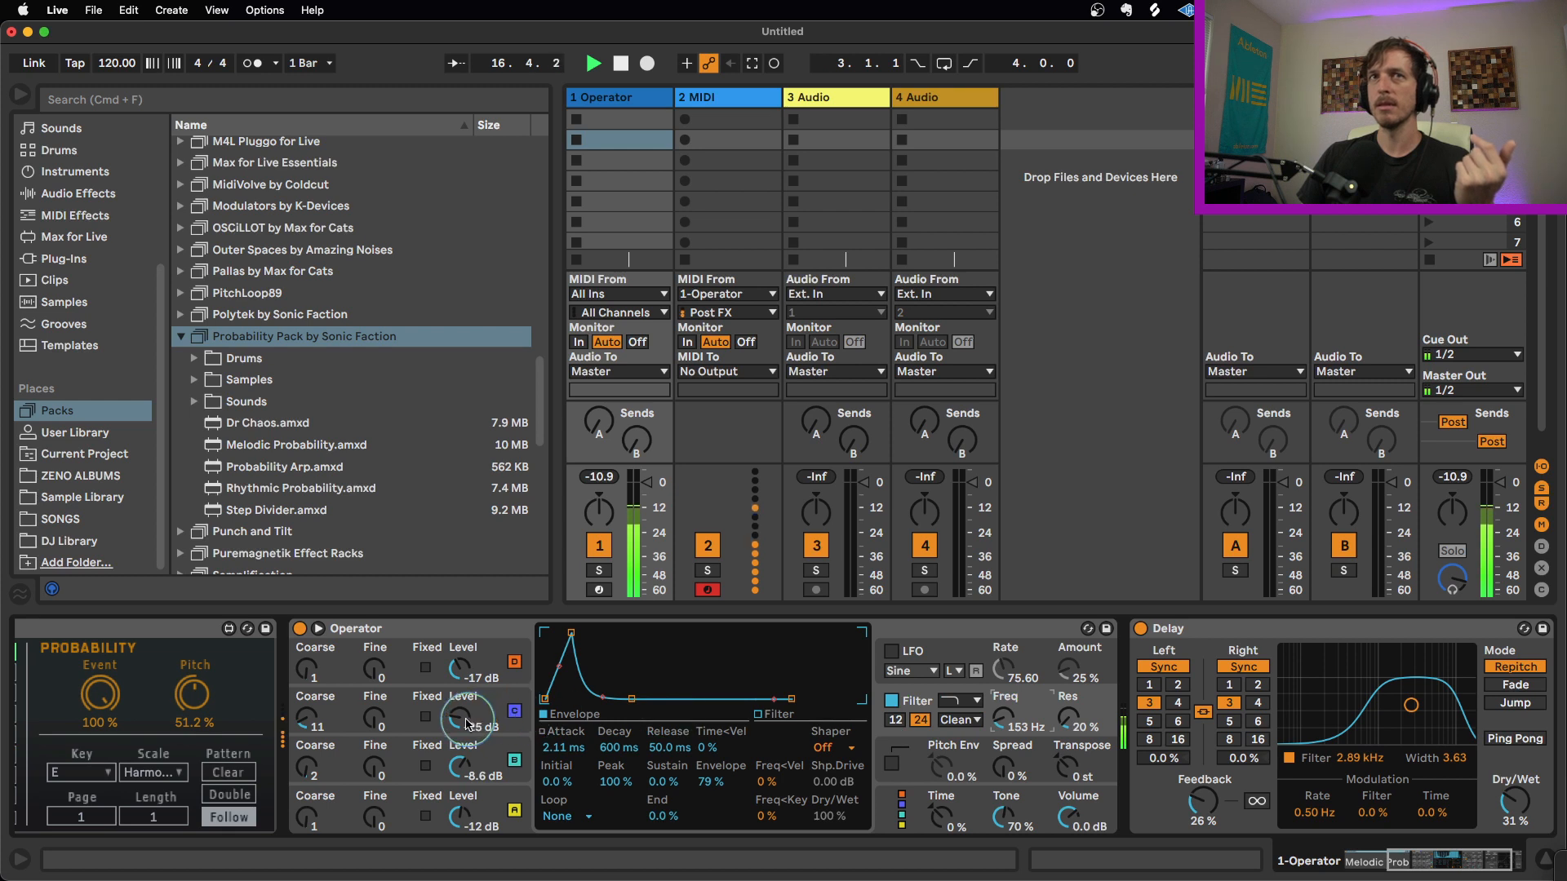
pyautogui.moveTo(457, 723)
pyautogui.mouseDown()
pyautogui.moveTo(461, 775)
pyautogui.moveTo(460, 718)
pyautogui.mouseUp()
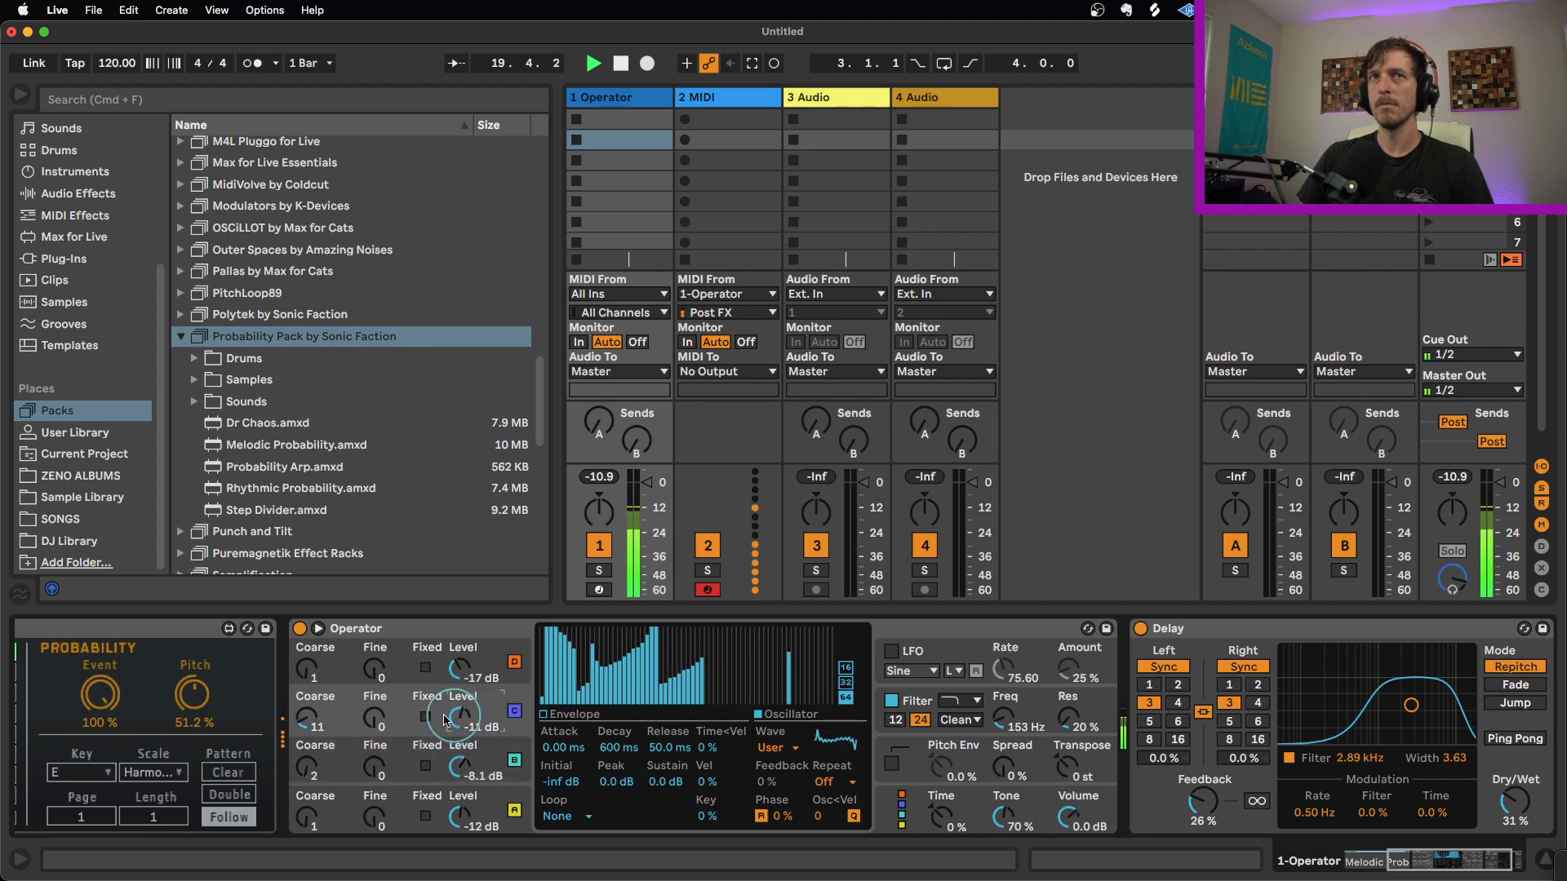
# Step: On page 1, move steps three and six to the second row from the bottom and step eight to the sixth row
pyautogui.hscroll(-6, 424, 750)
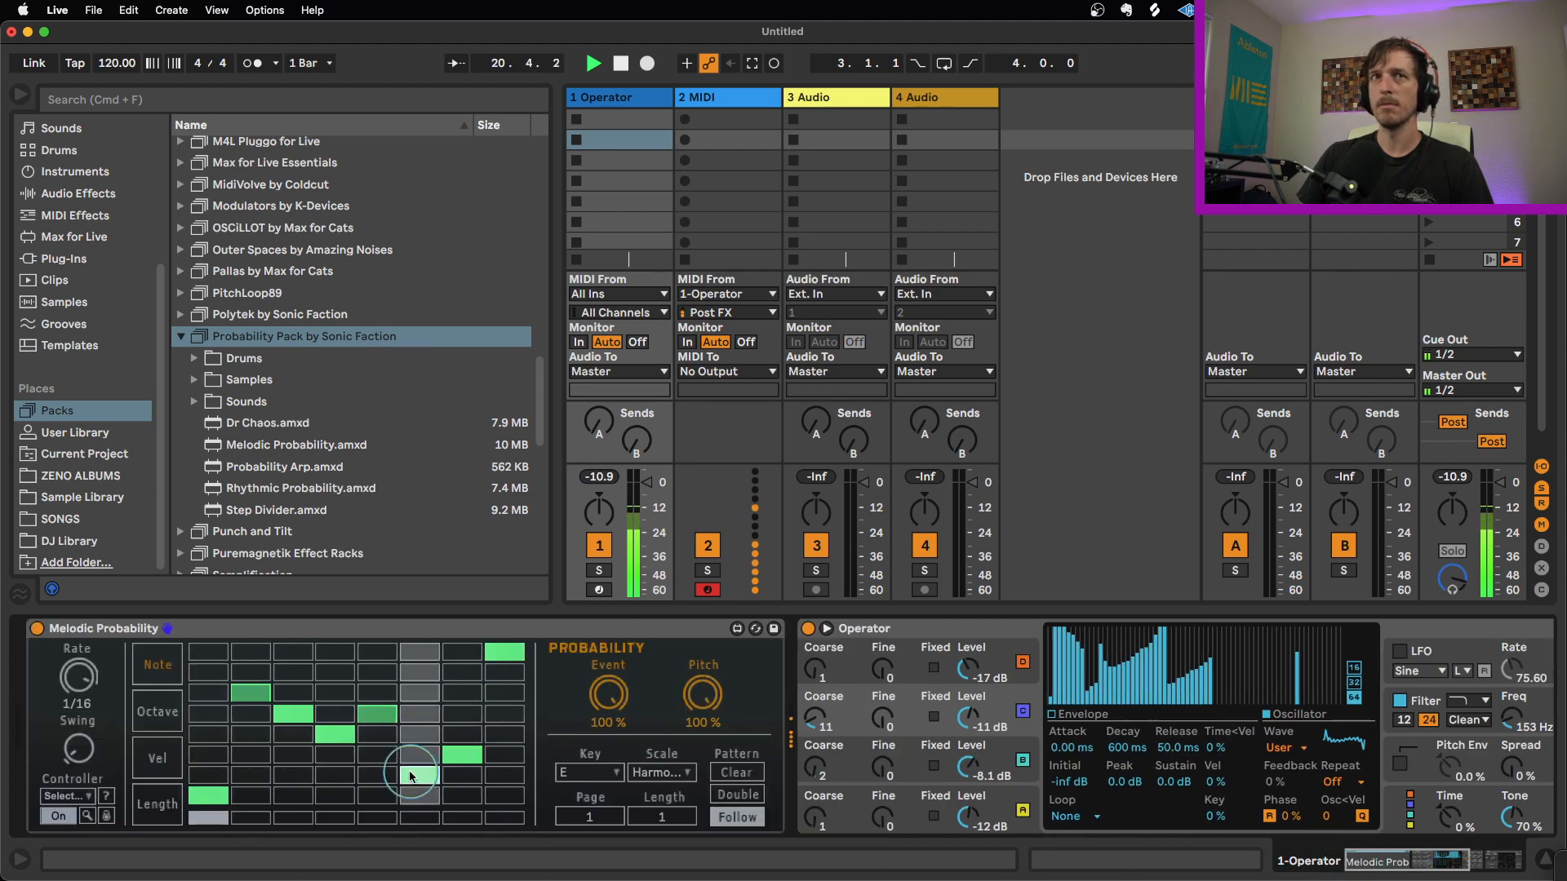
pyautogui.click(489, 695)
pyautogui.click(277, 772)
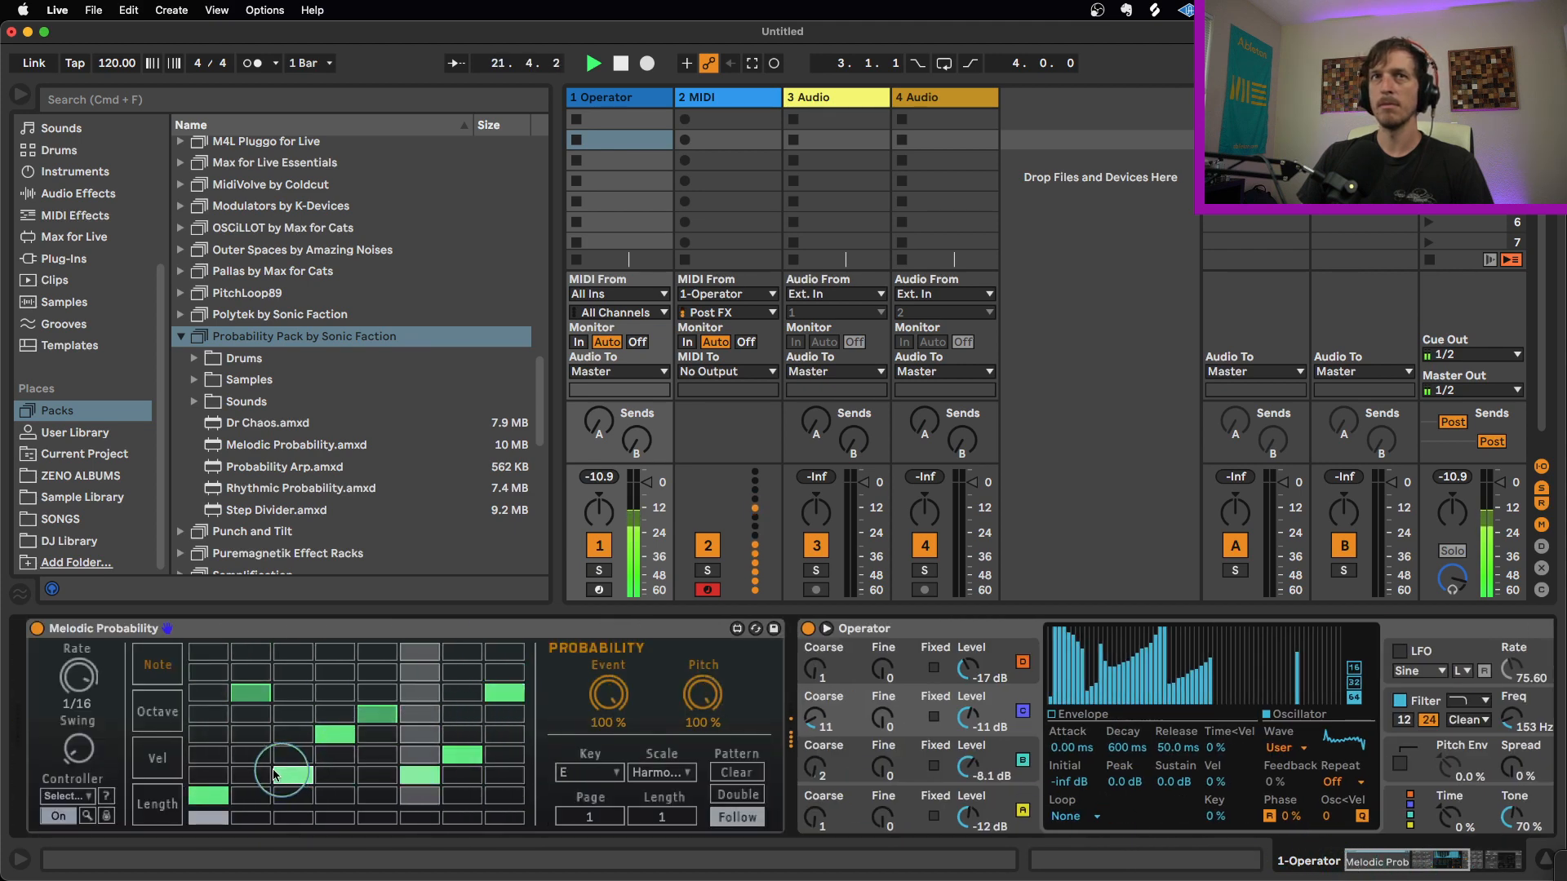
# Step: Set Operator's filter envelope amount to 59% and the filter frequency to 639 Hz
pyautogui.click(1445, 719)
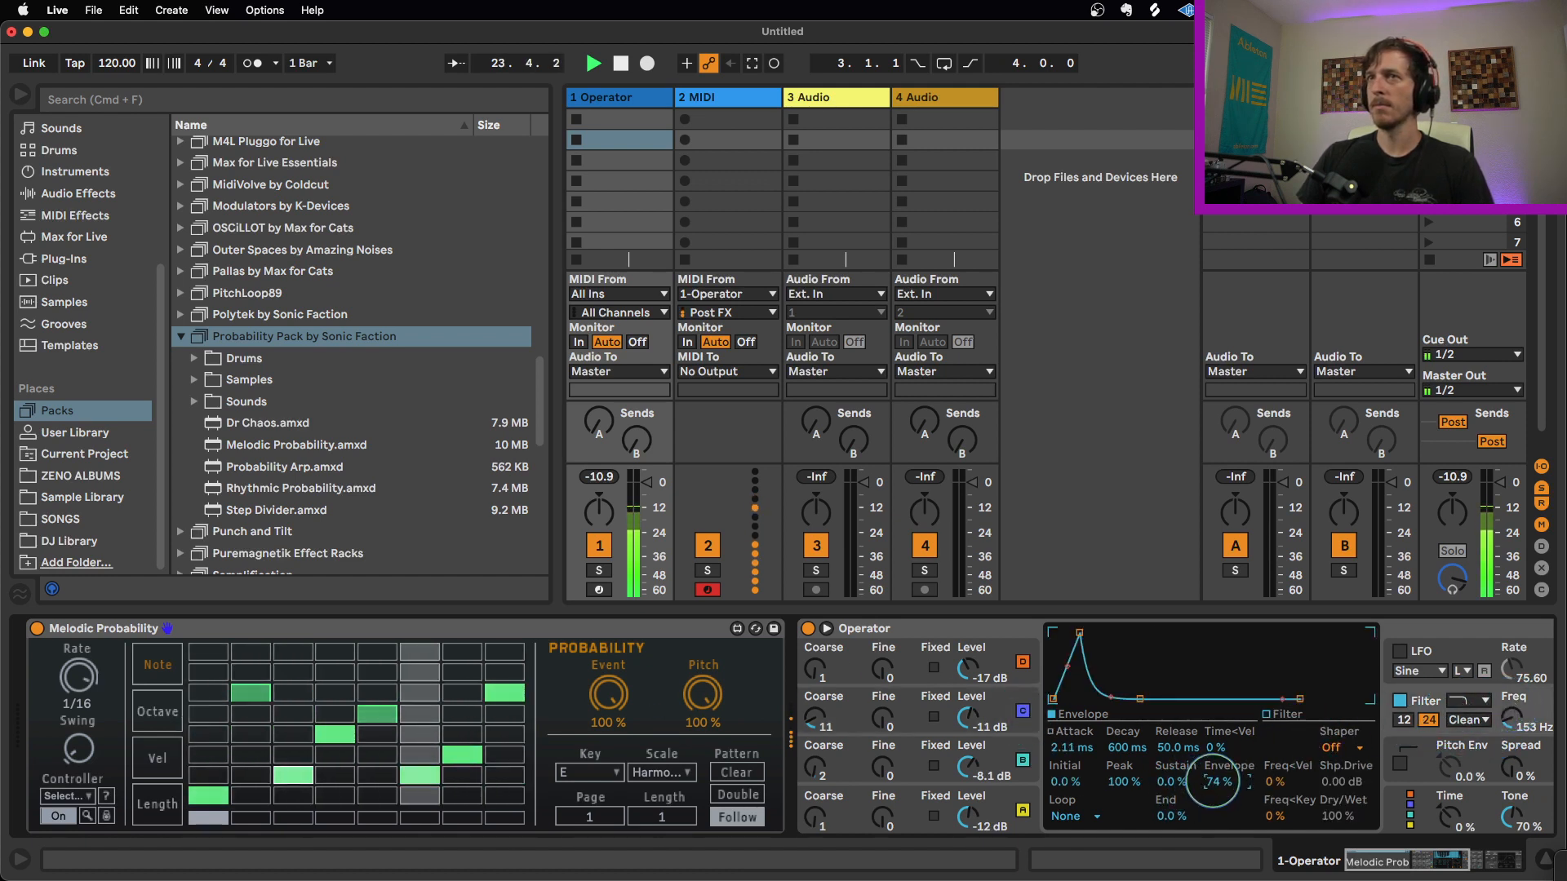
pyautogui.moveTo(1213, 781); pyautogui.dragTo(1212, 784)
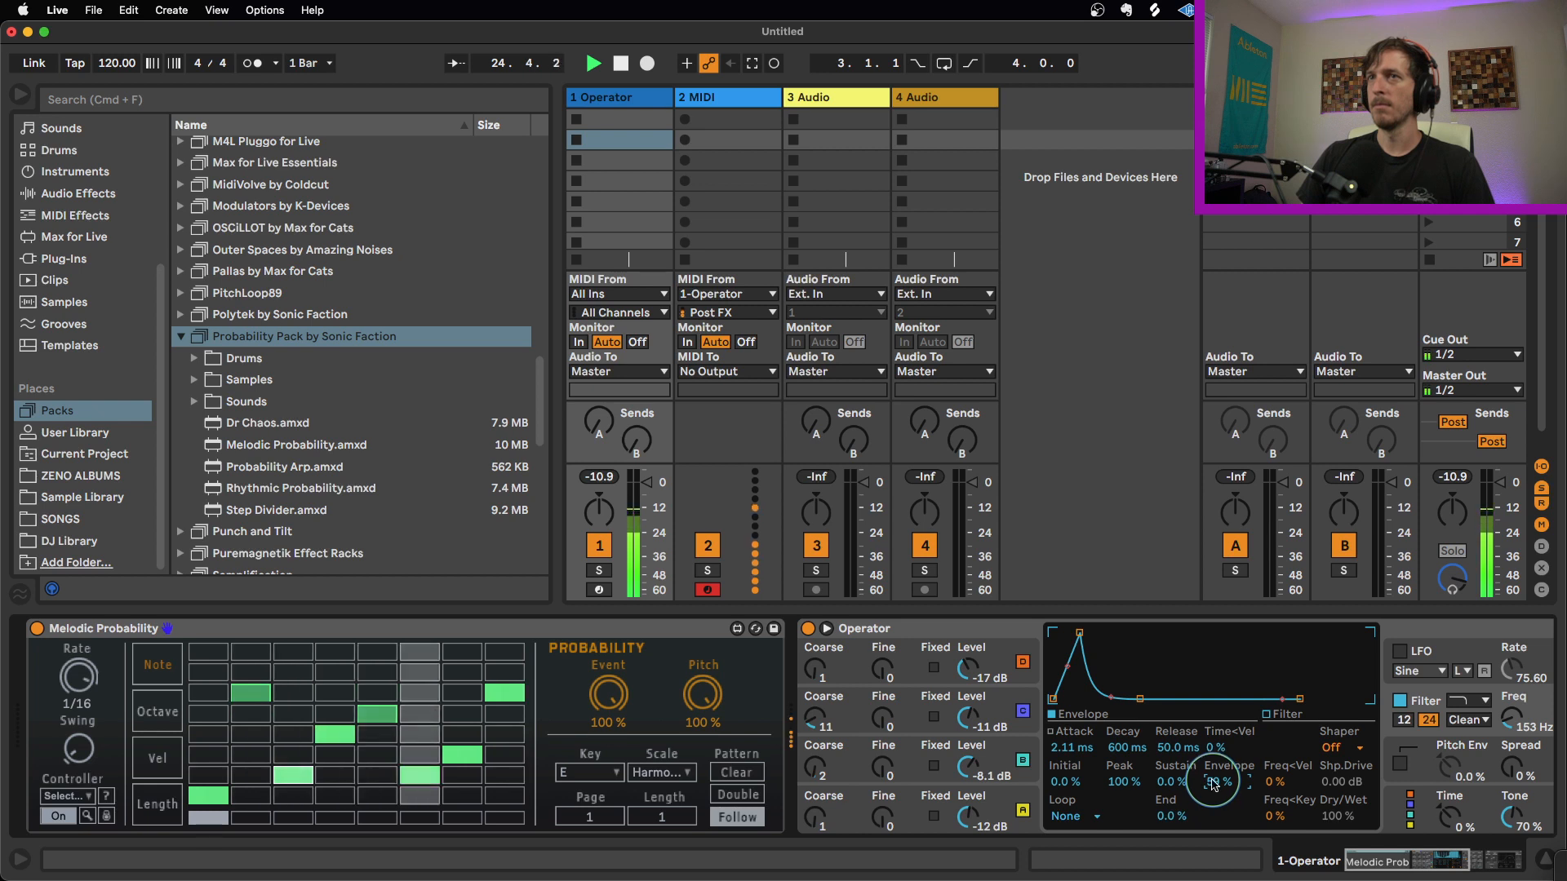
pyautogui.moveTo(1510, 723); pyautogui.dragTo(1510, 717)
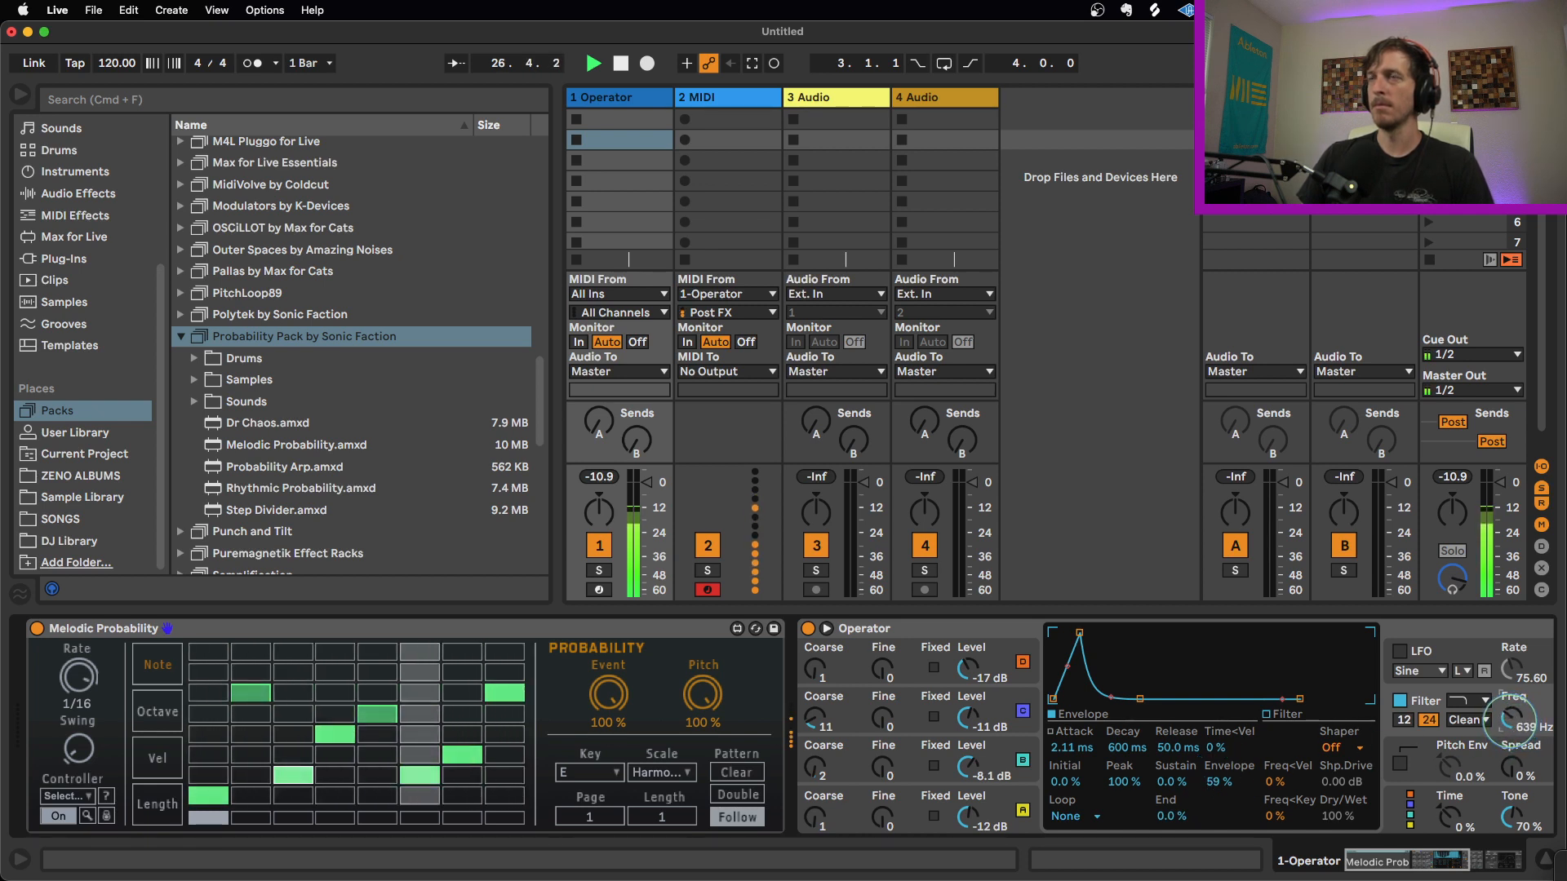
# Step: Set oscillator C's level to -20 dB, check oscillator B, then select the Melodic Probability device and stop playback
pyautogui.click(966, 714)
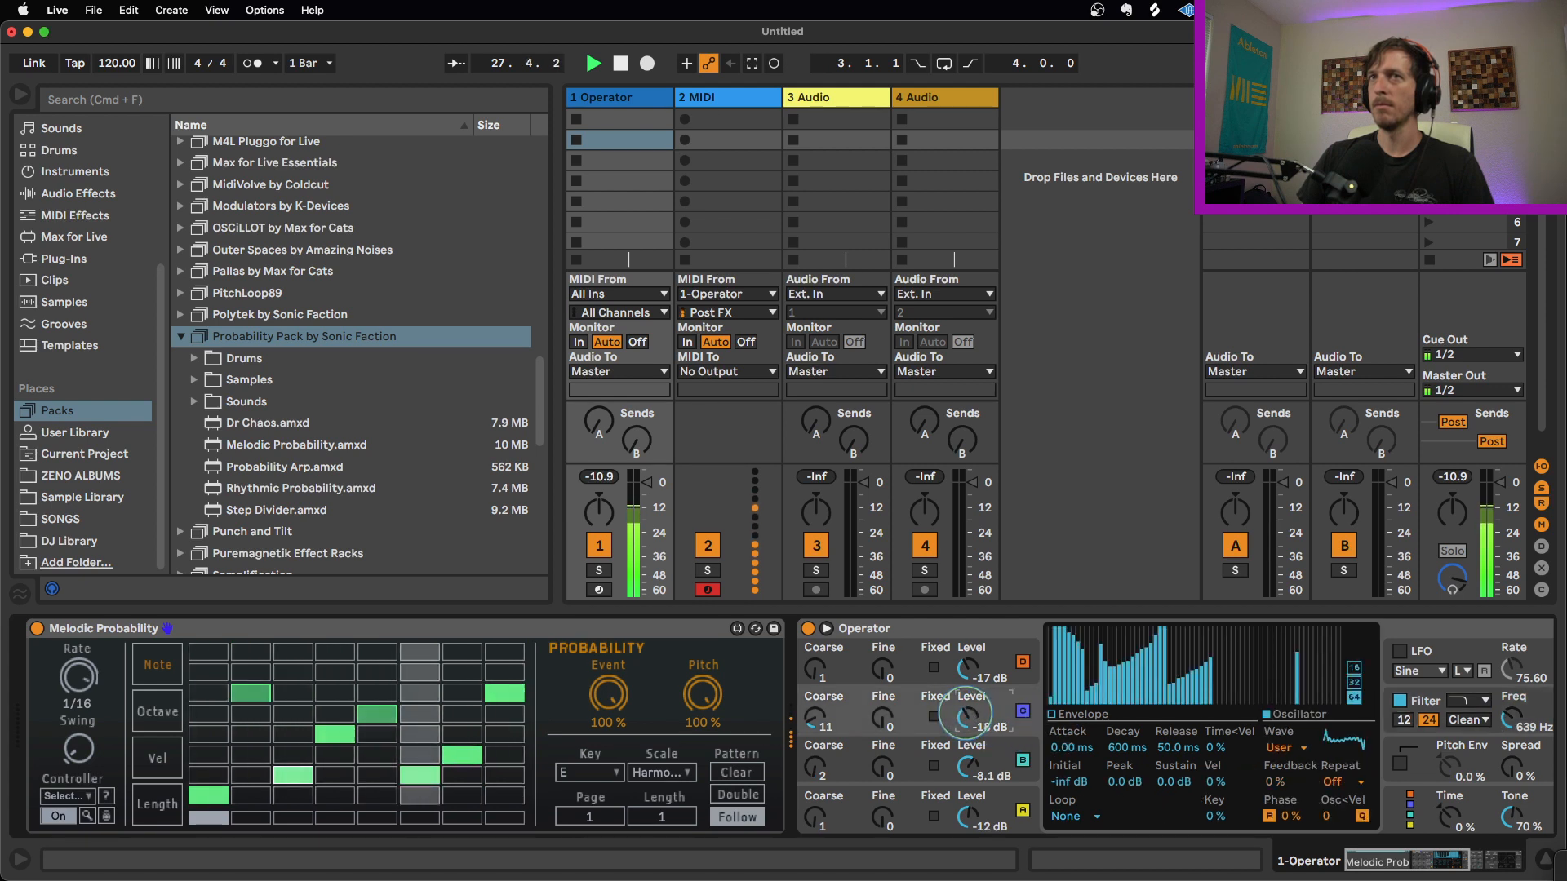
pyautogui.moveTo(965, 714); pyautogui.dragTo(965, 717)
pyautogui.click(971, 771)
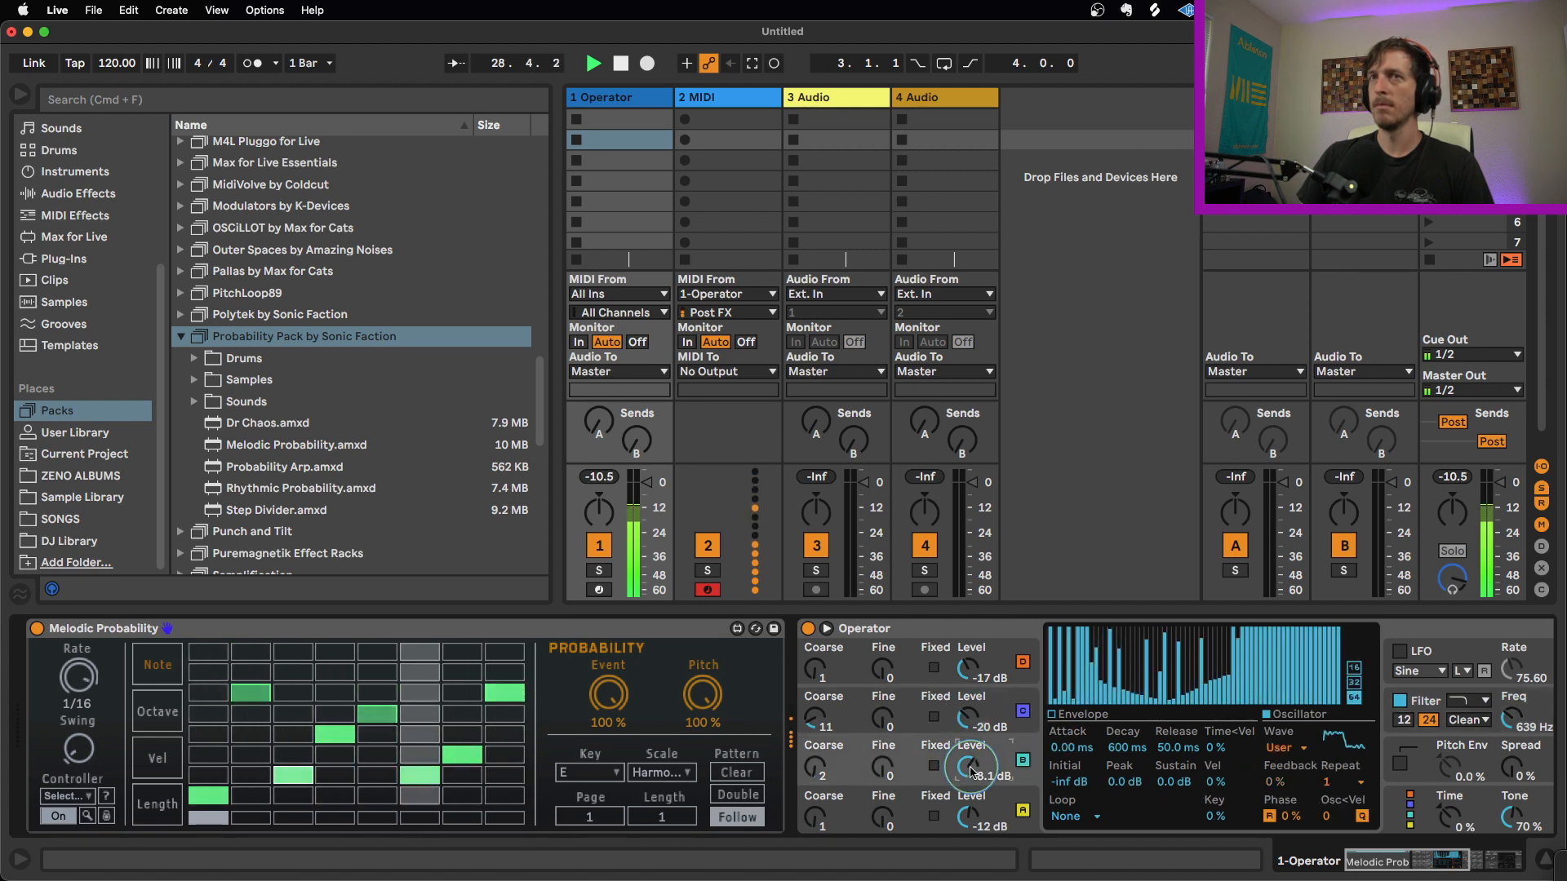
pyautogui.click(266, 631)
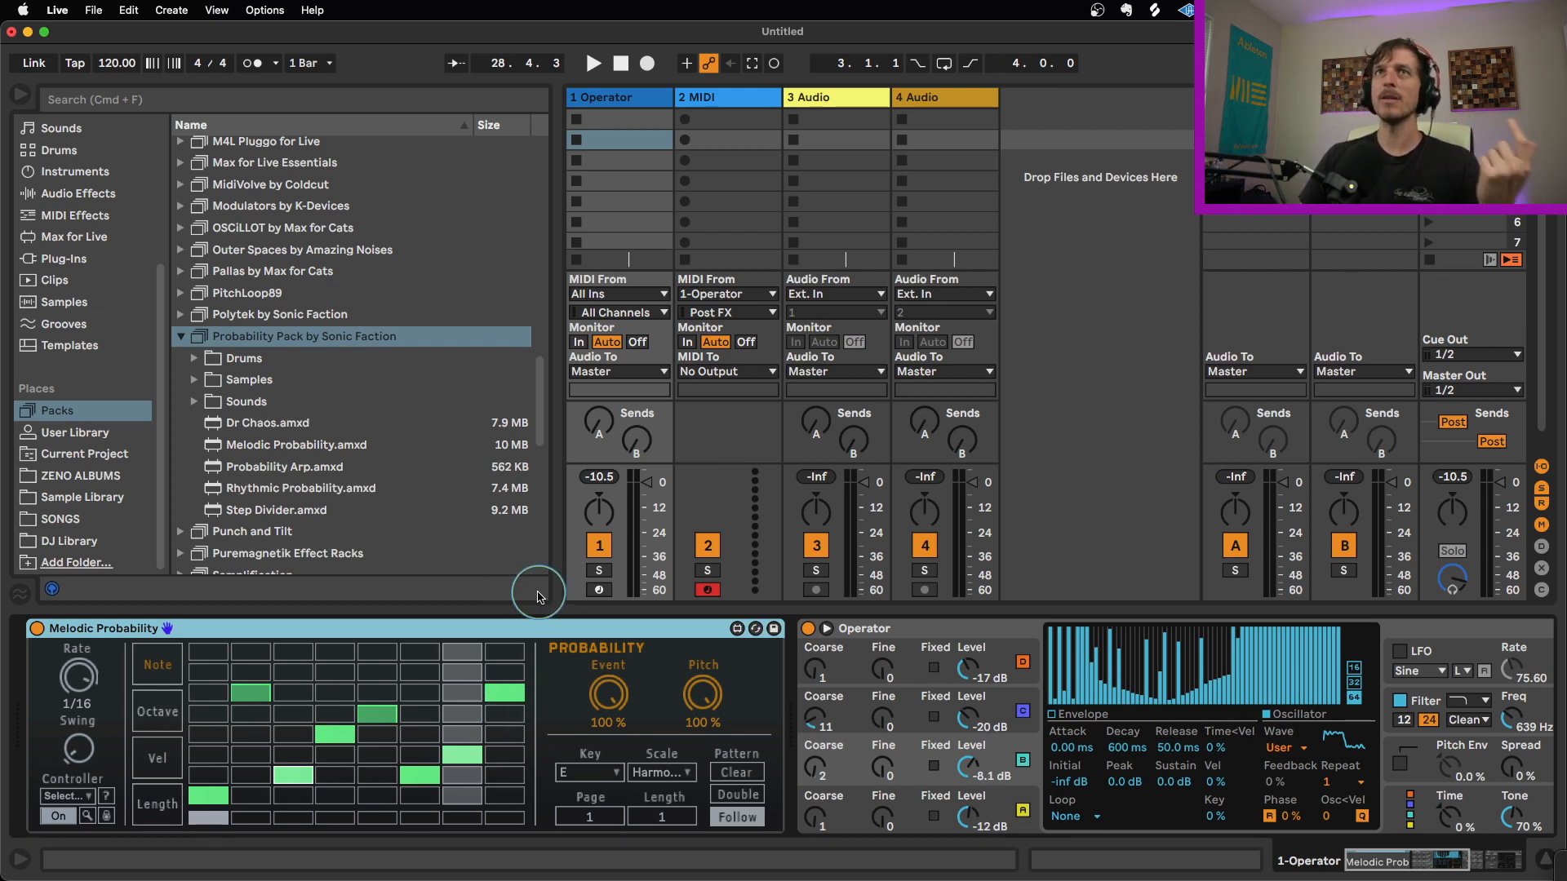
# Step: Set the 2 MIDI track's input to 1-Operator, taken Post FX
pyautogui.click(734, 100)
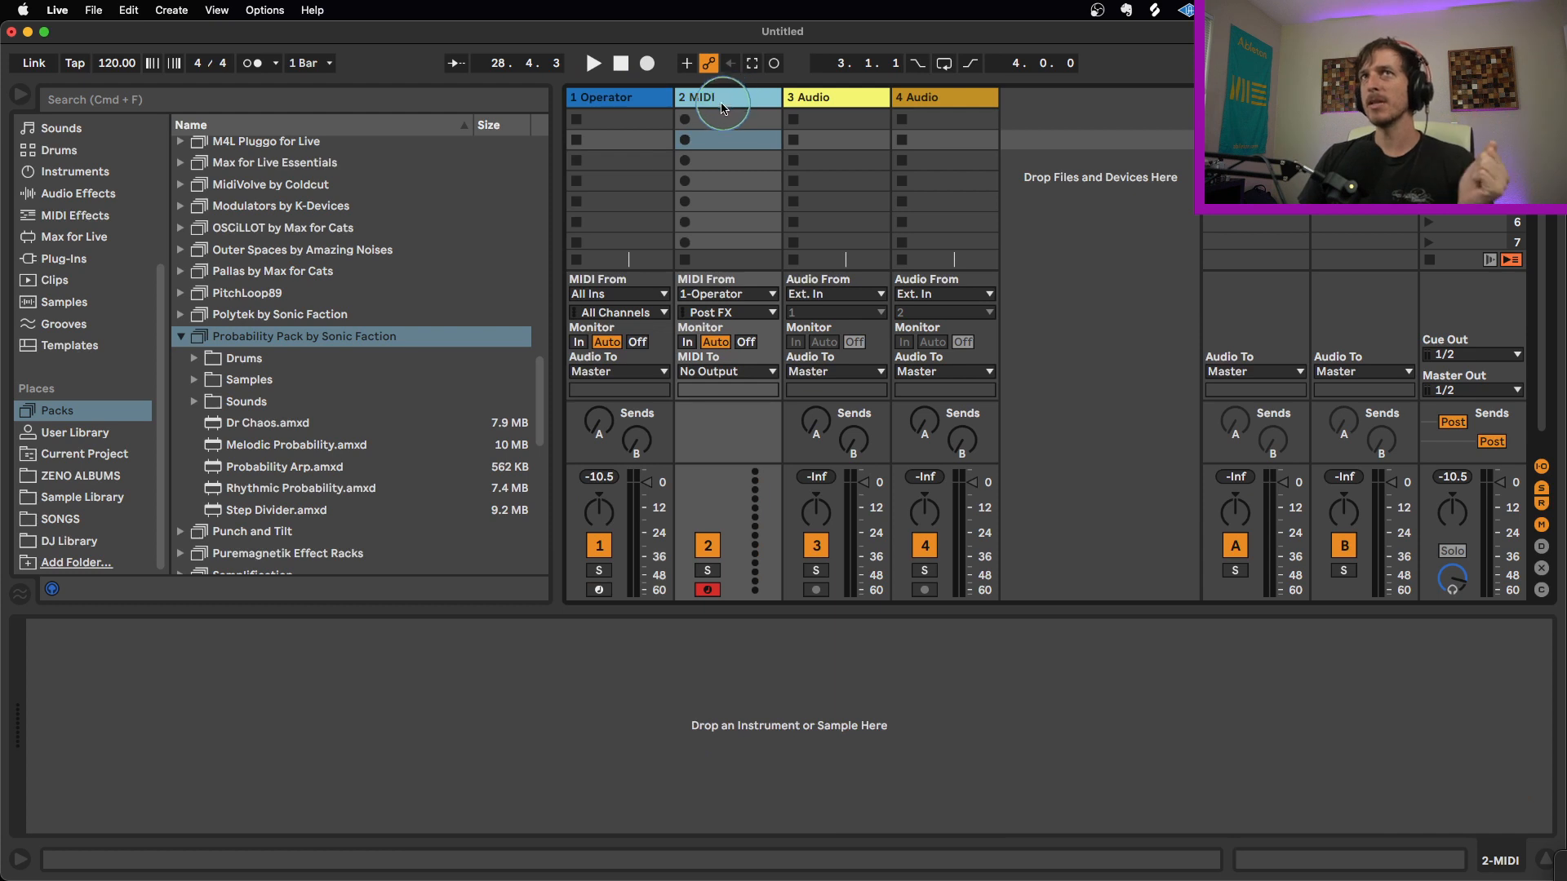
pyautogui.click(1541, 466)
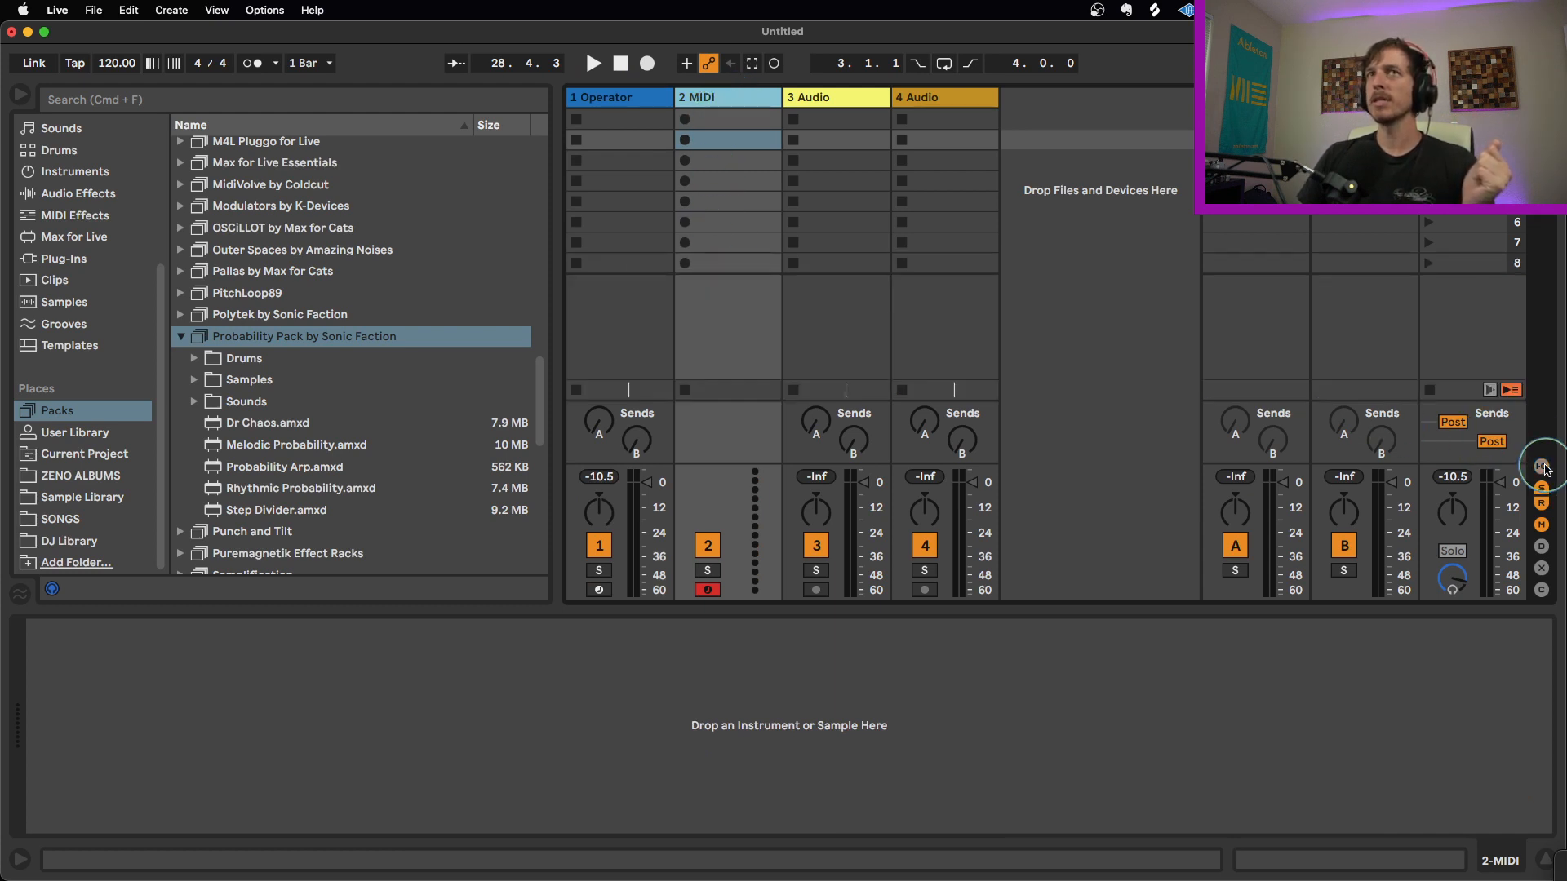
pyautogui.click(1542, 467)
pyautogui.click(751, 294)
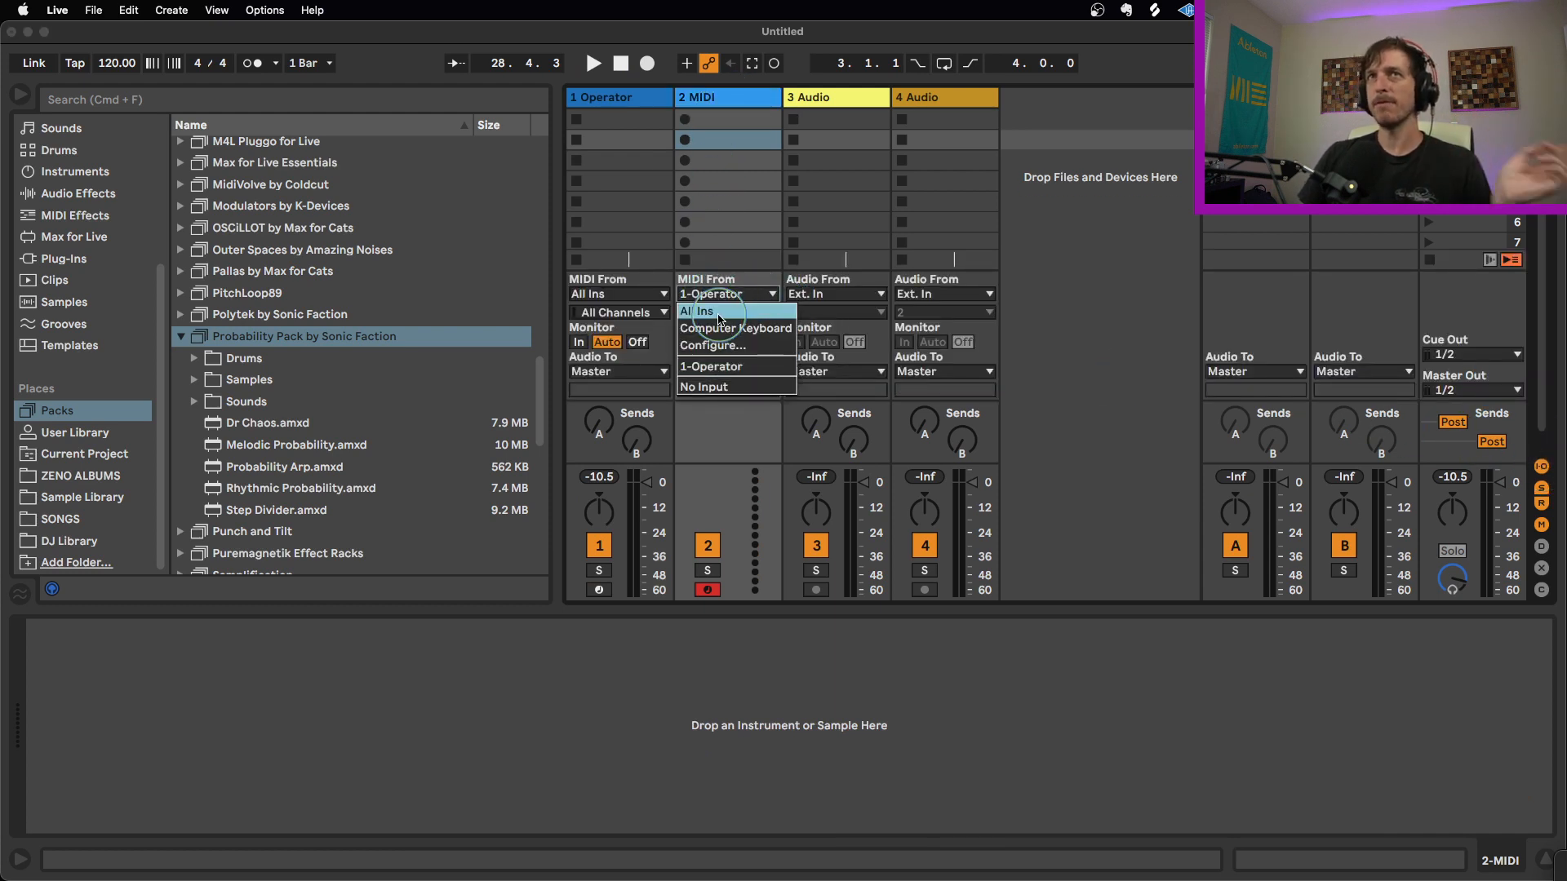
pyautogui.click(733, 367)
pyautogui.click(730, 312)
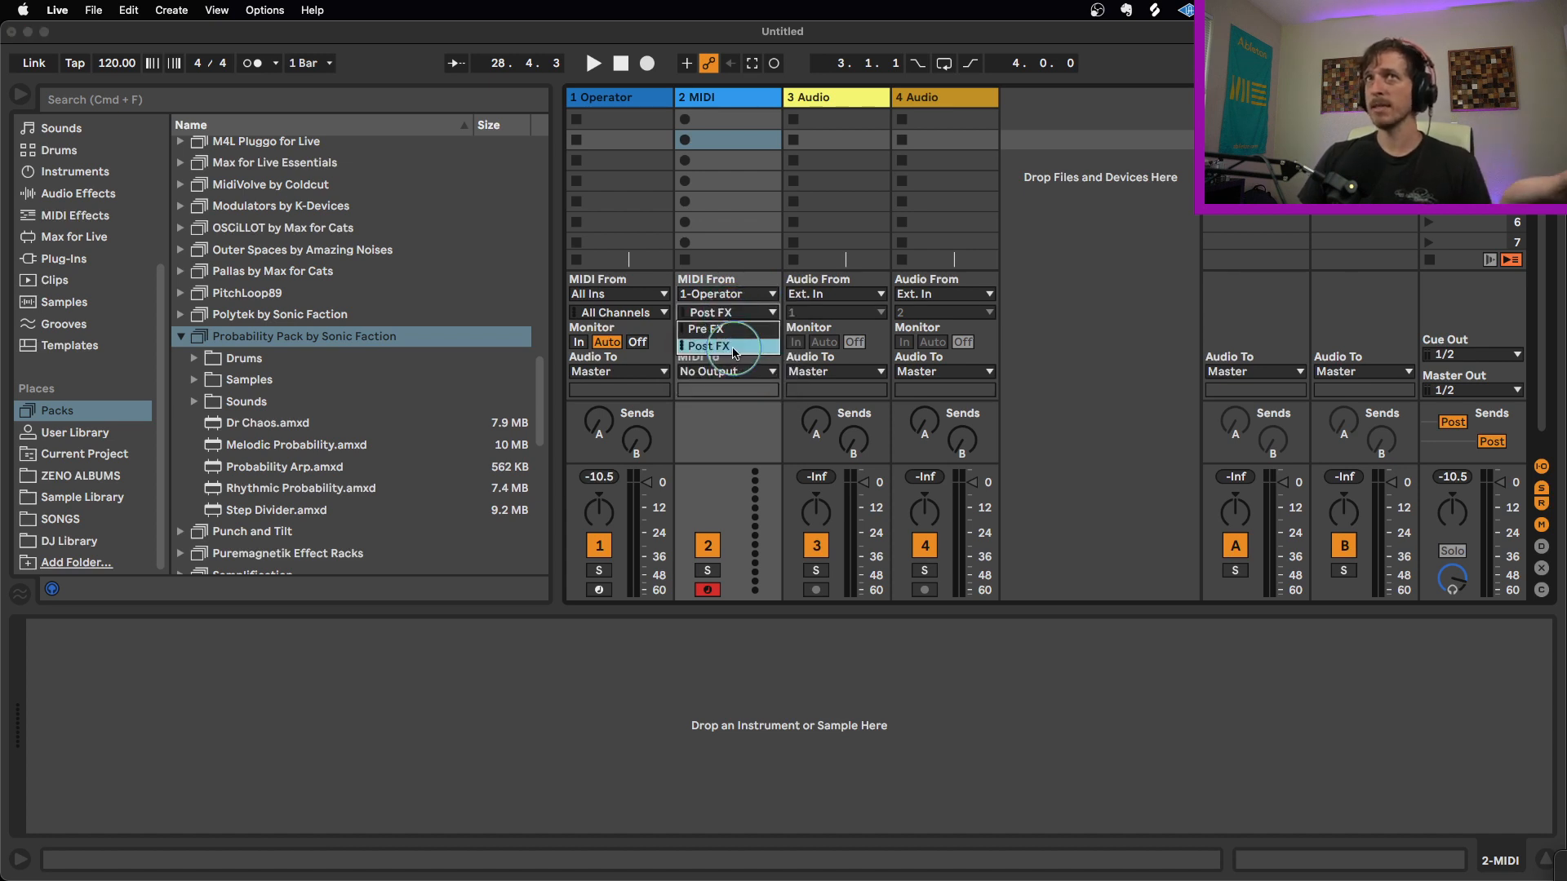
pyautogui.click(733, 346)
# Step: Record 6 bars of the generated melody into the armed 2 MIDI track's second clip slot and view the recorded notes
pyautogui.click(707, 590)
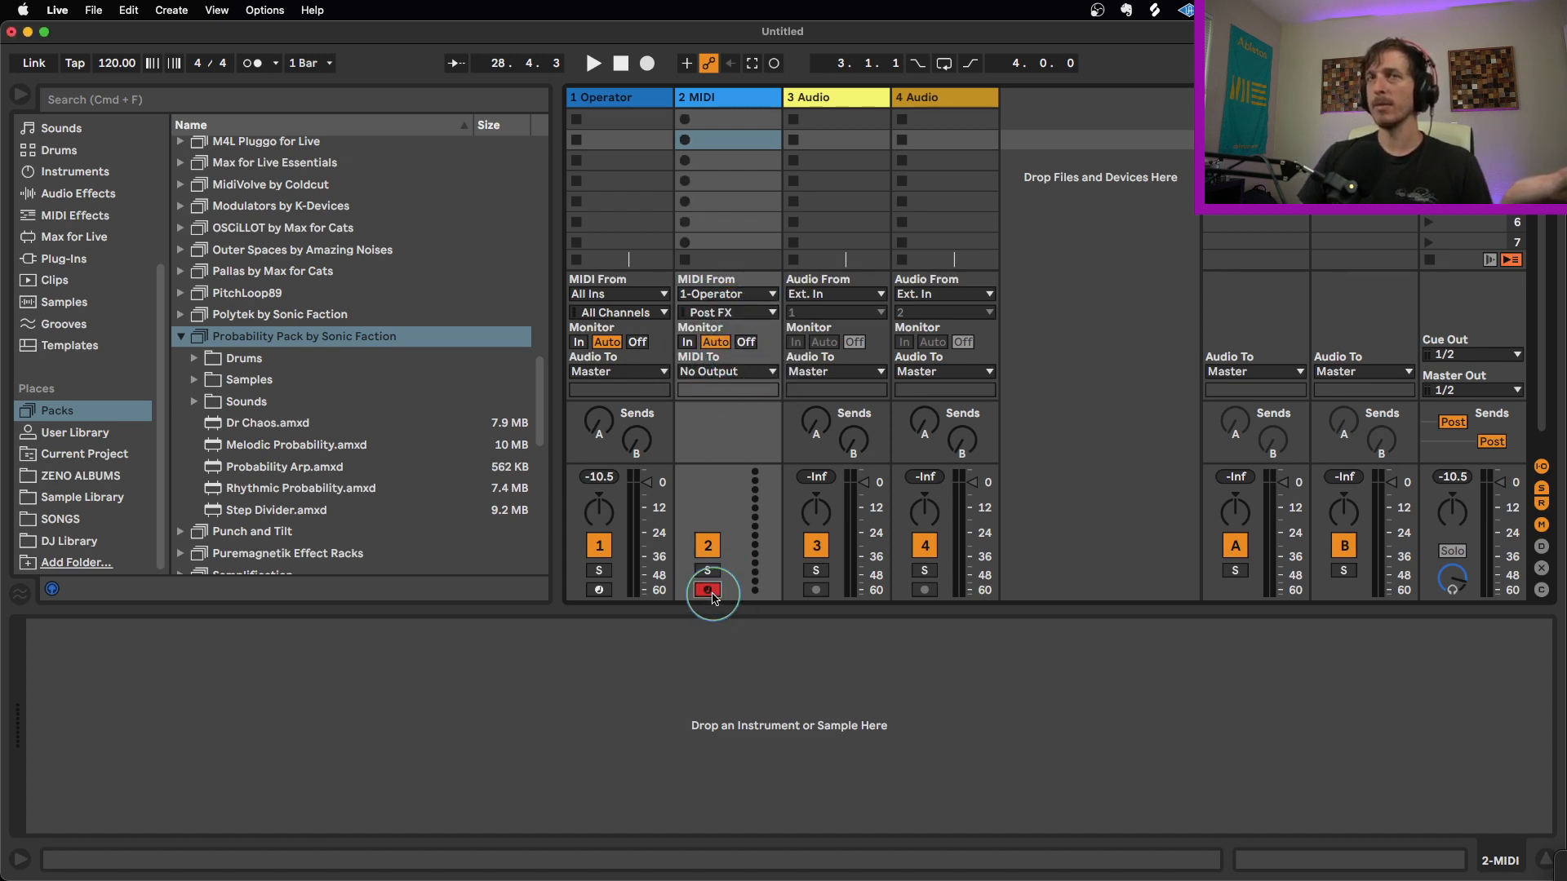
pyautogui.click(679, 139)
pyautogui.click(686, 141)
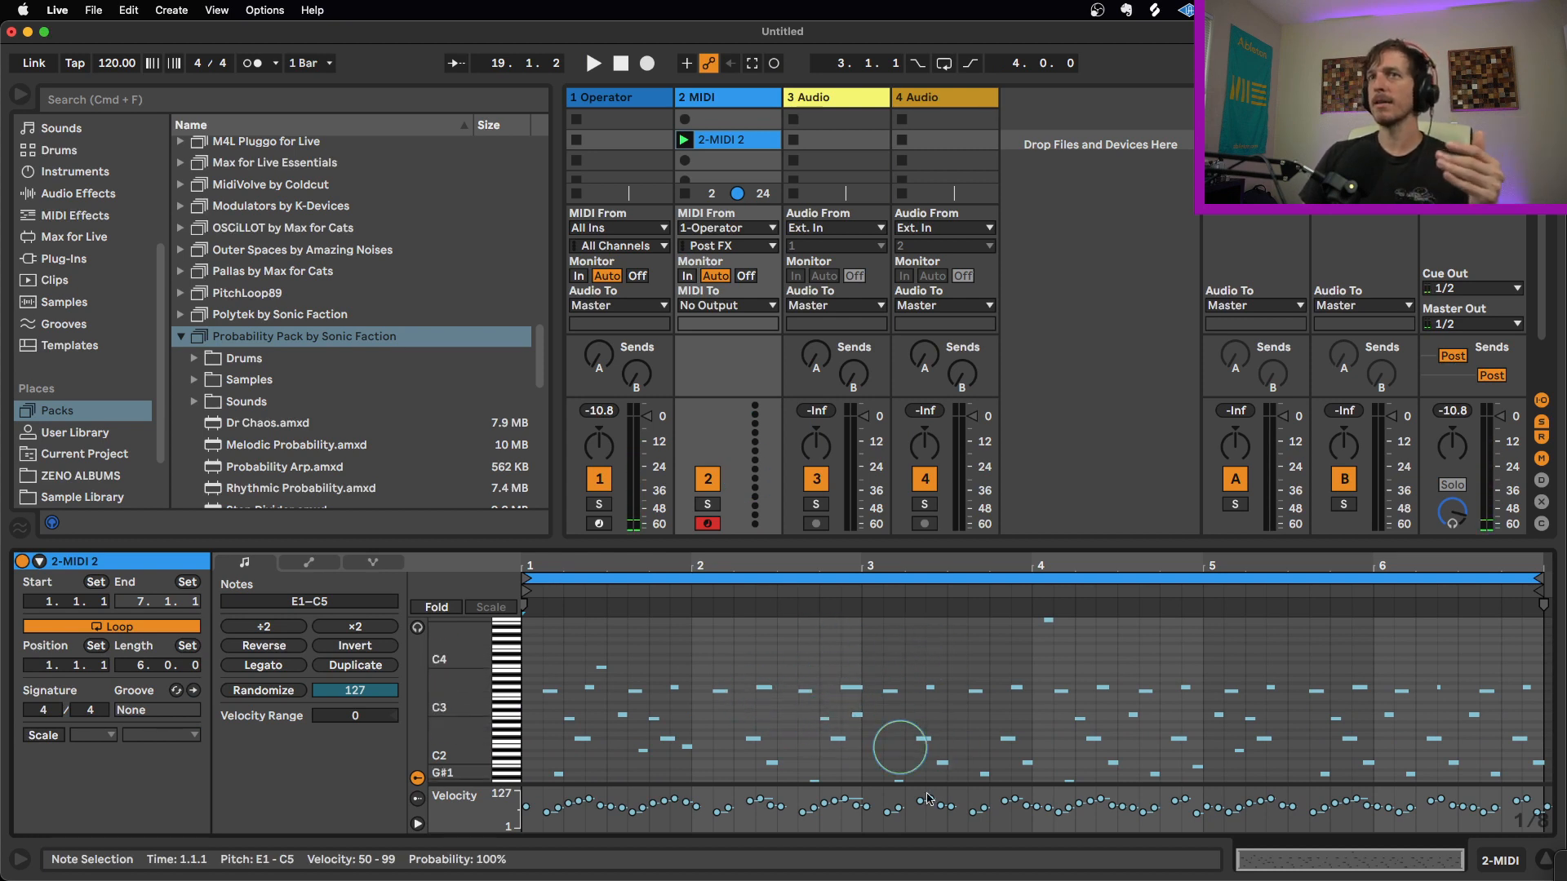
pyautogui.scroll(-2, 897, 678)
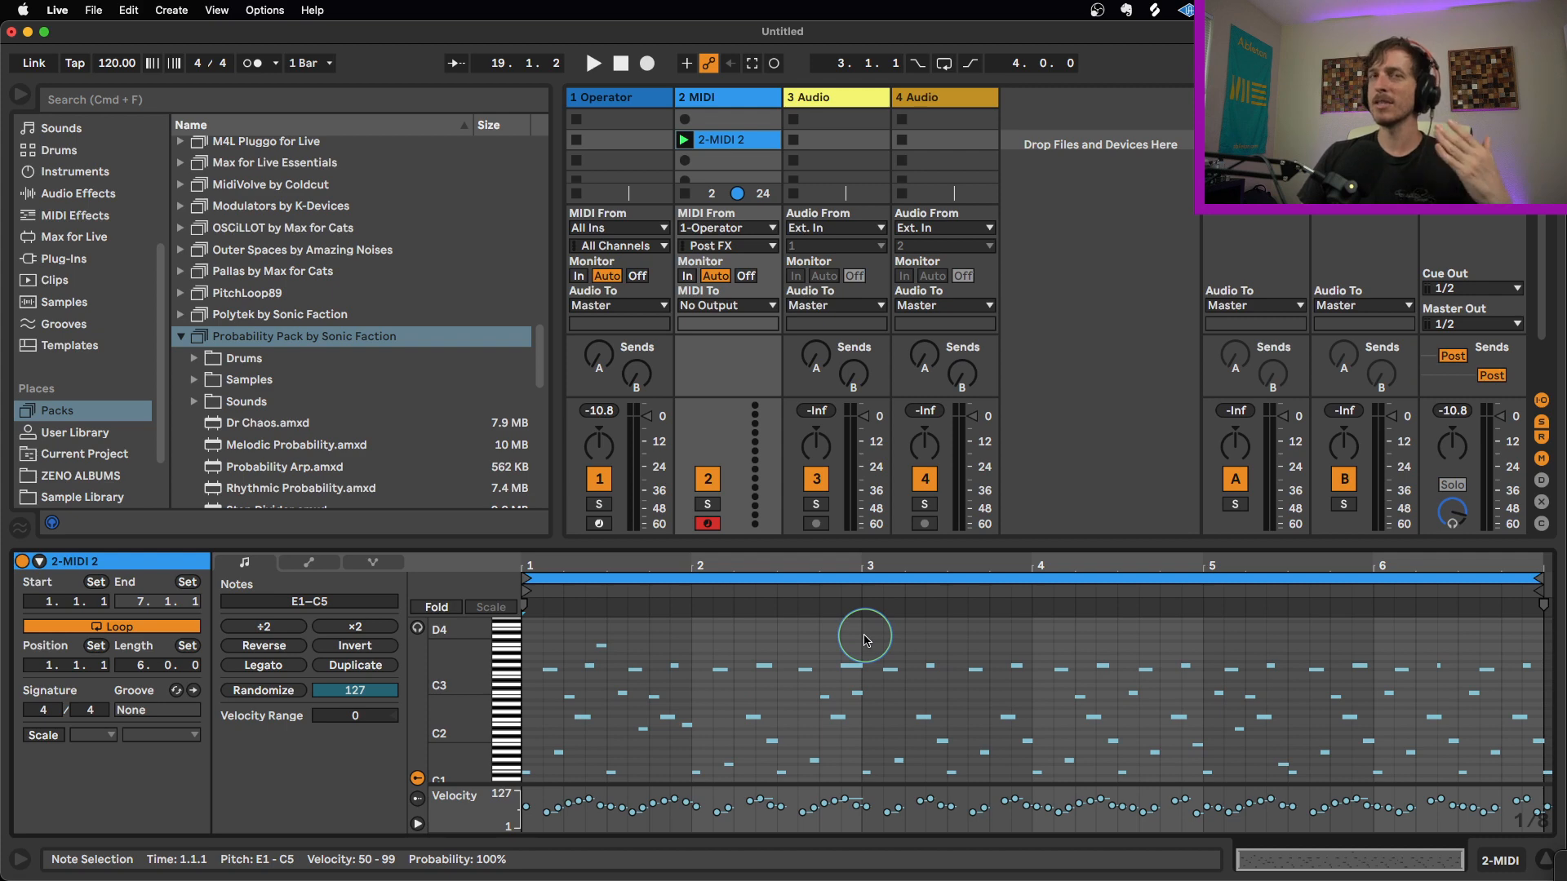
# Step: Set the recorded 2-MIDI clip's loop to the two bars starting at 3.1.1
pyautogui.moveTo(865, 641); pyautogui.dragTo(1201, 661)
pyautogui.press('super+l')
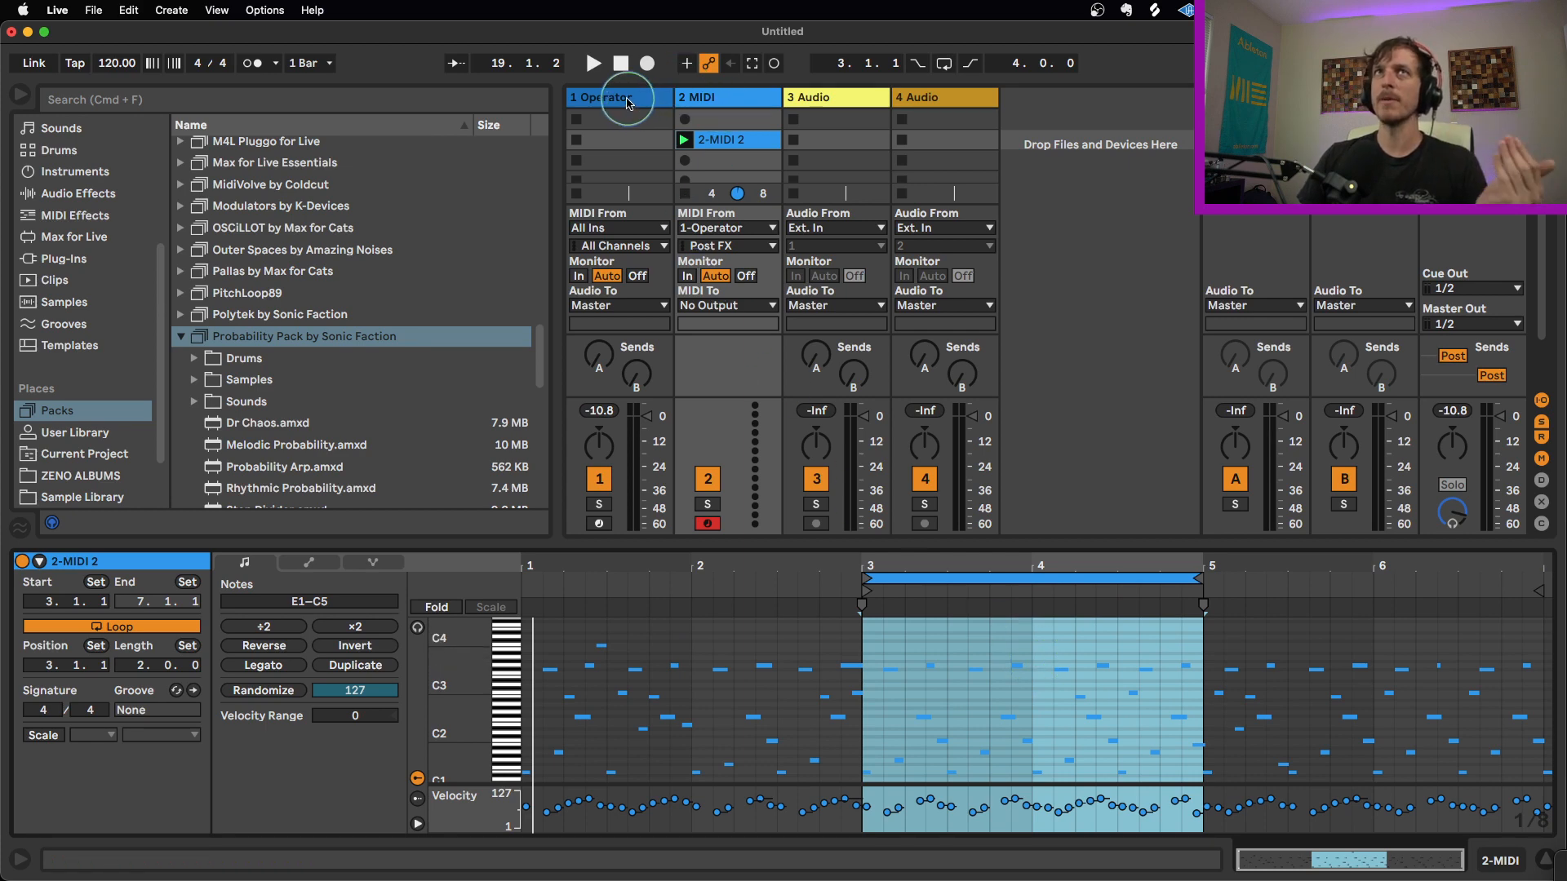
# Step: Show the 1 Operator track's devices, browse Rhythmic Probability, Step Divider and Dr Chaos in the Probability Pack, and select the Melodic Probability device
pyautogui.click(604, 97)
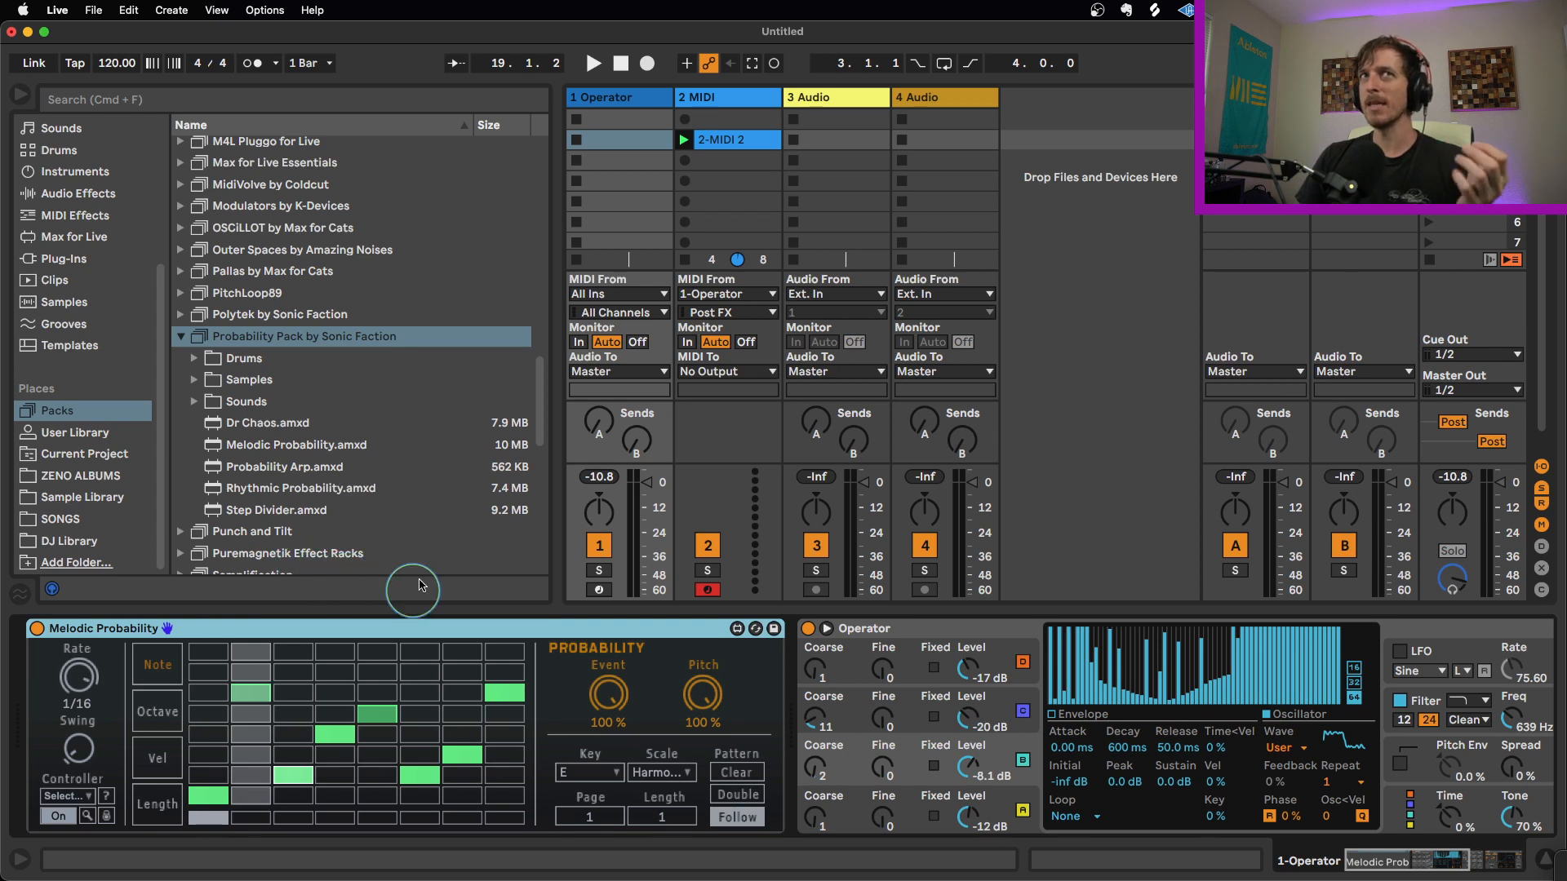
pyautogui.click(281, 490)
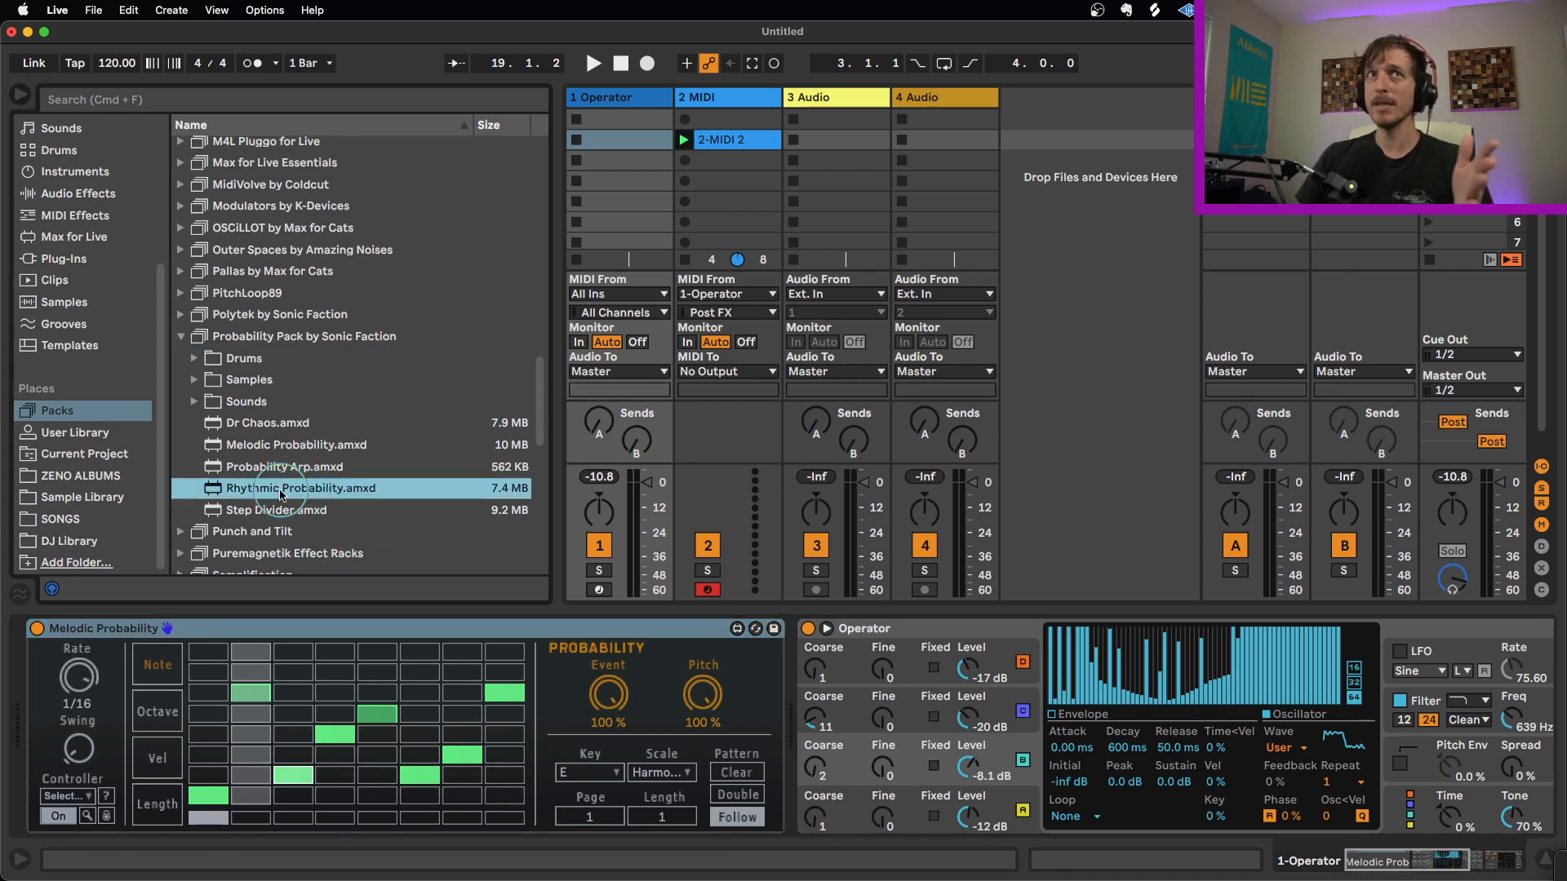
pyautogui.click(291, 512)
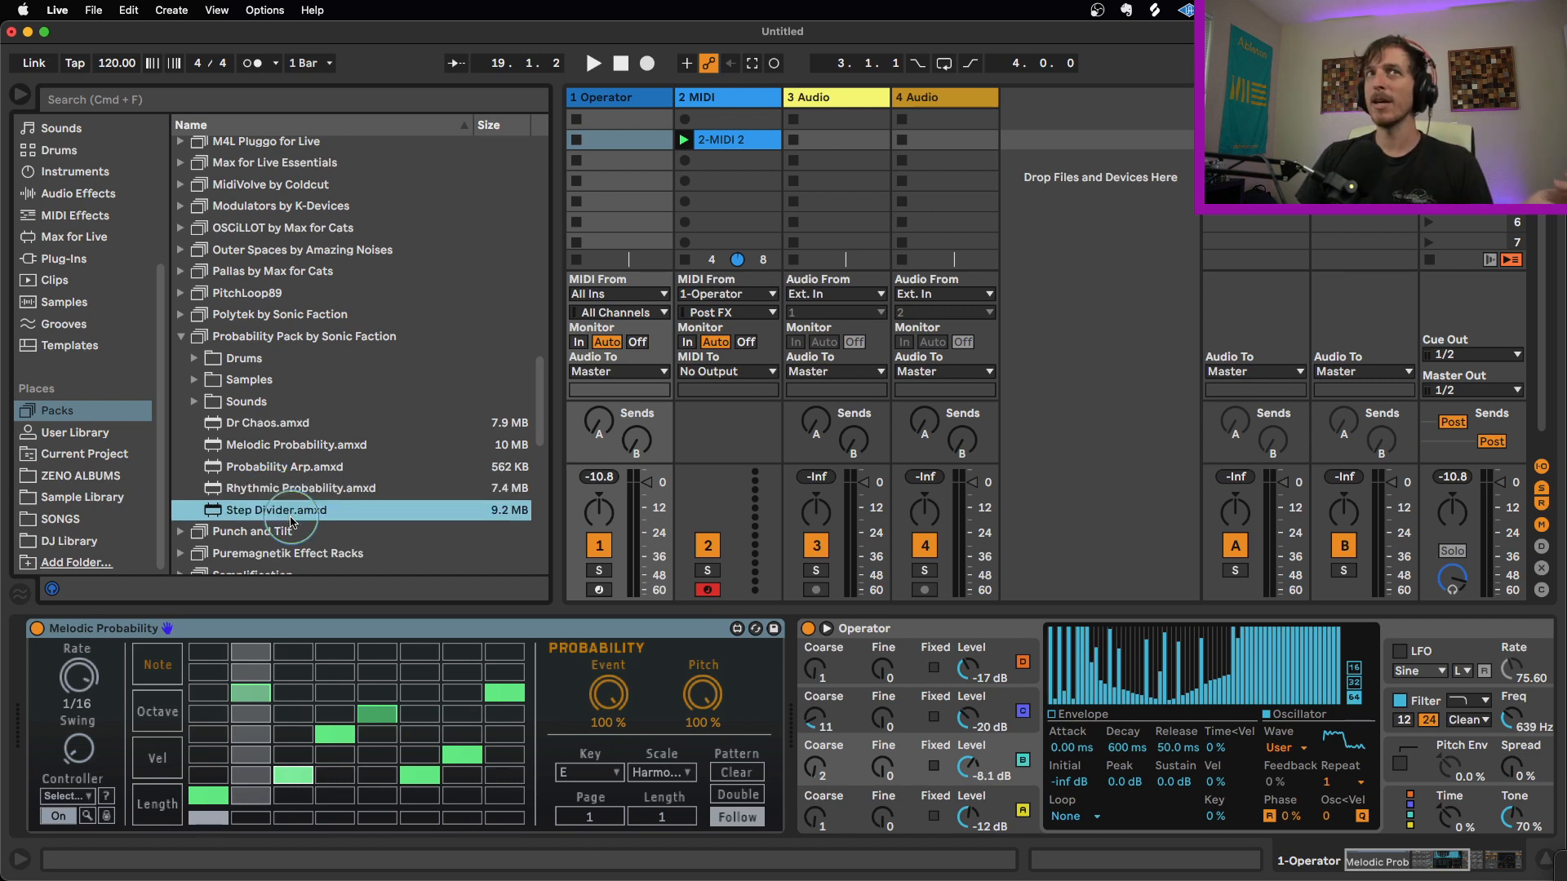
pyautogui.click(270, 426)
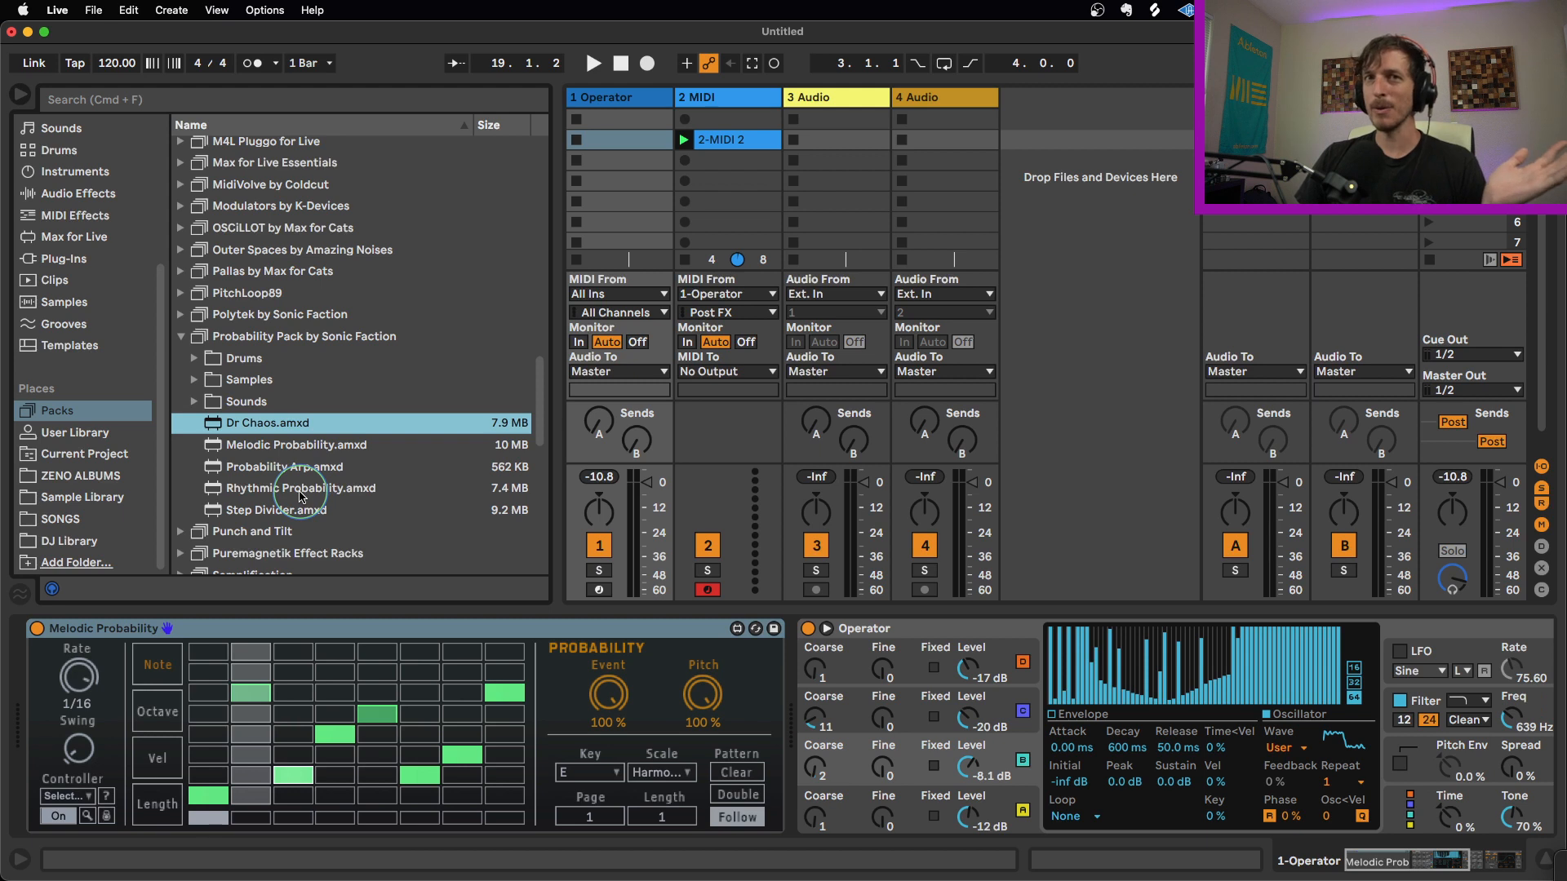
pyautogui.click(487, 630)
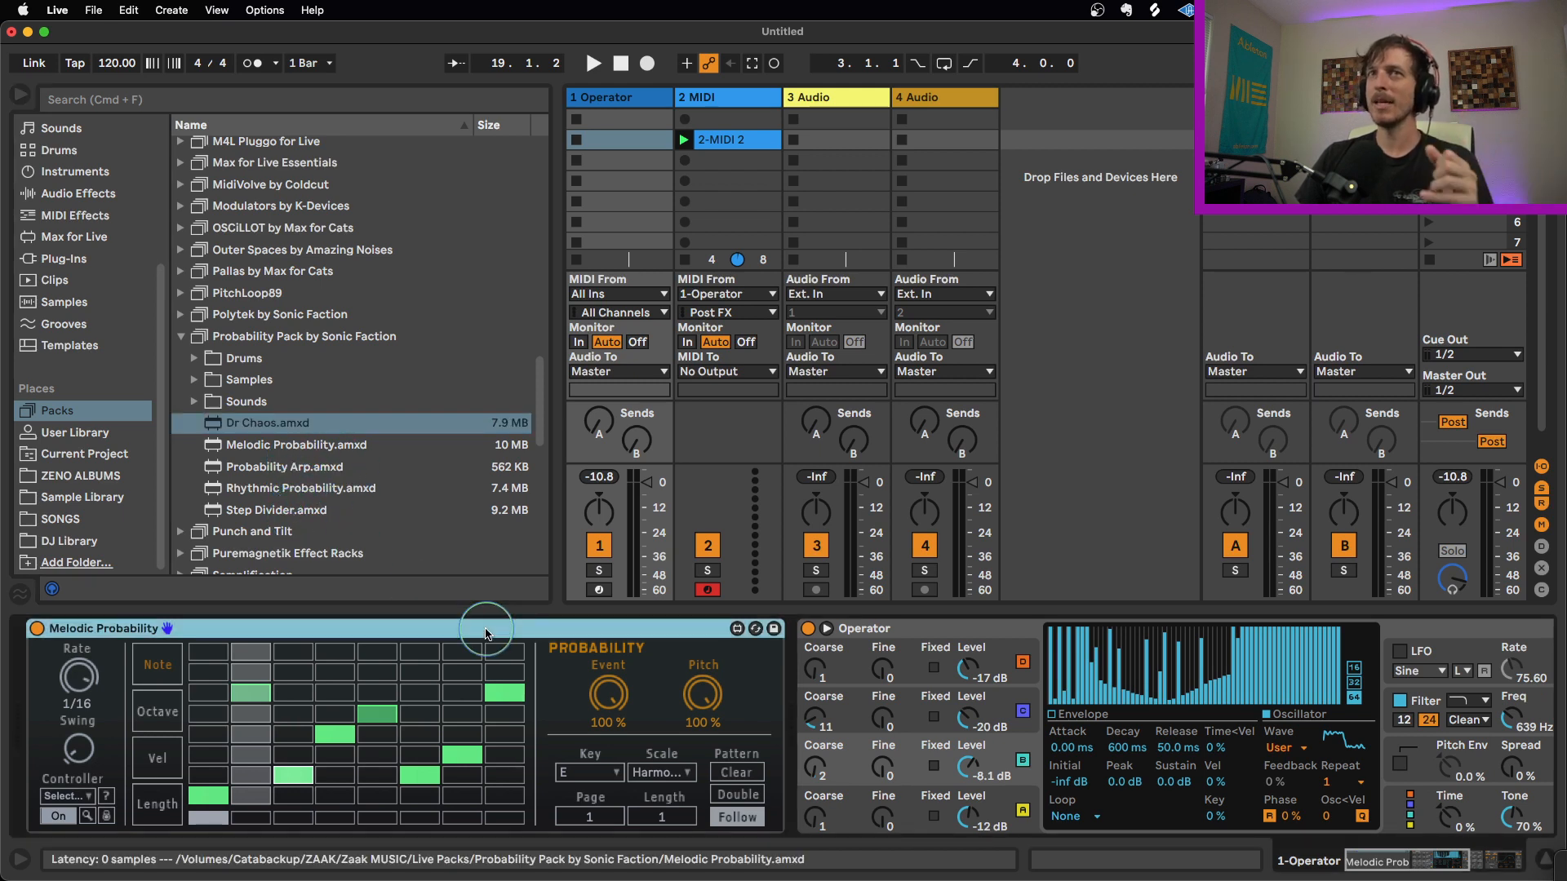